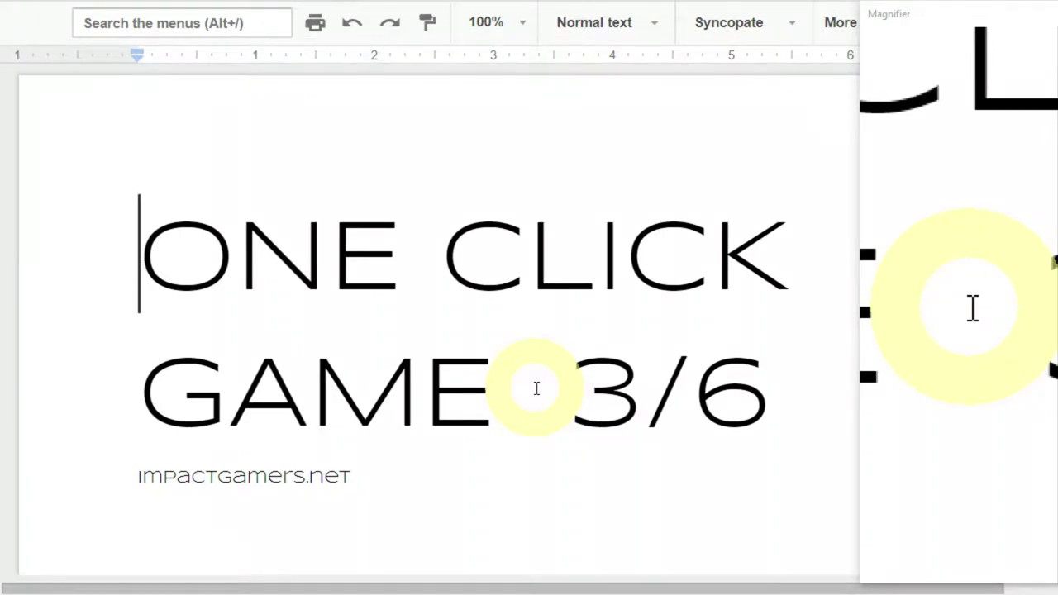
# Switch to Clickteam Fusion 2.5, open oneclick1.mfa, and show the event editor of the Game frame.
pyautogui.hotkey('alt', 'Tab')
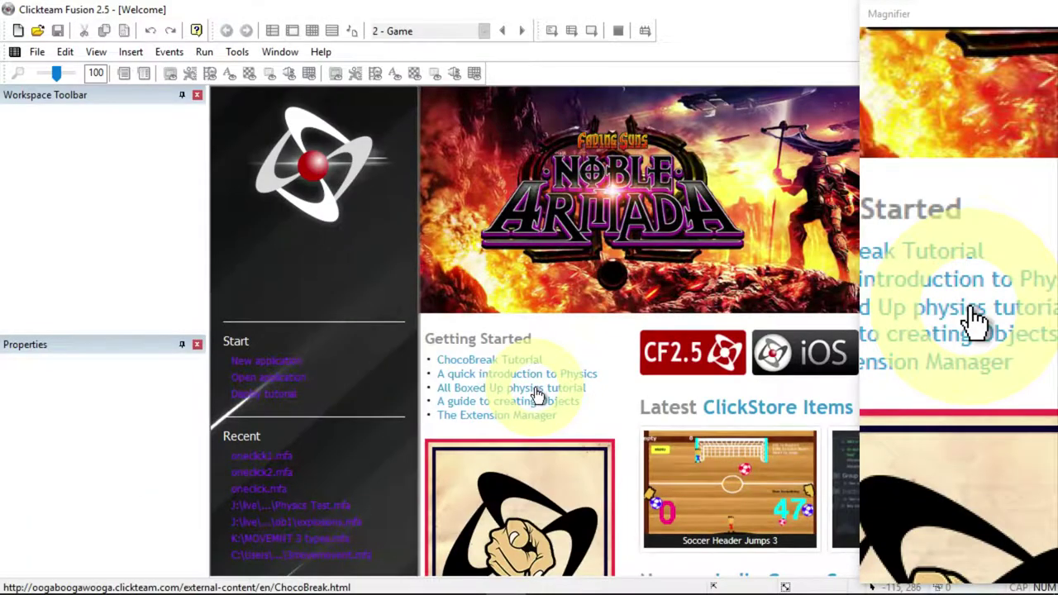
pyautogui.click(275, 458)
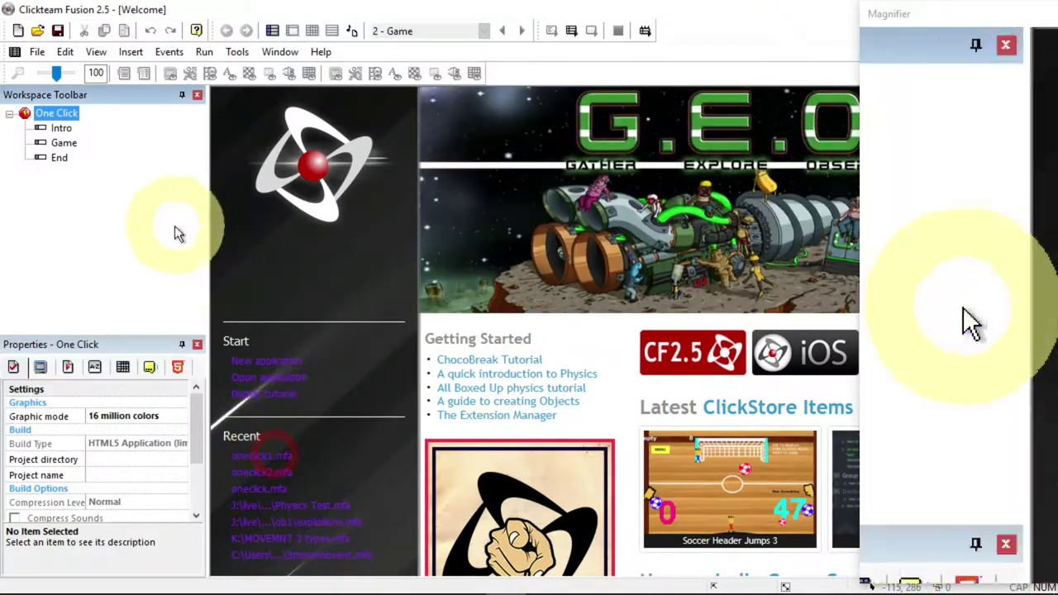
pyautogui.doubleClick(64, 143)
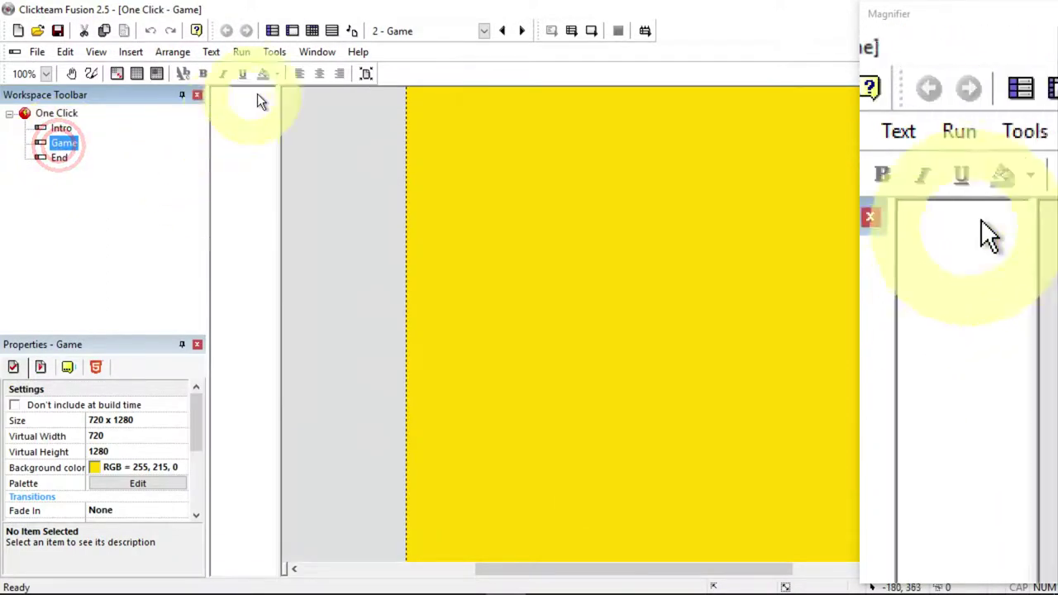
pyautogui.click(48, 74)
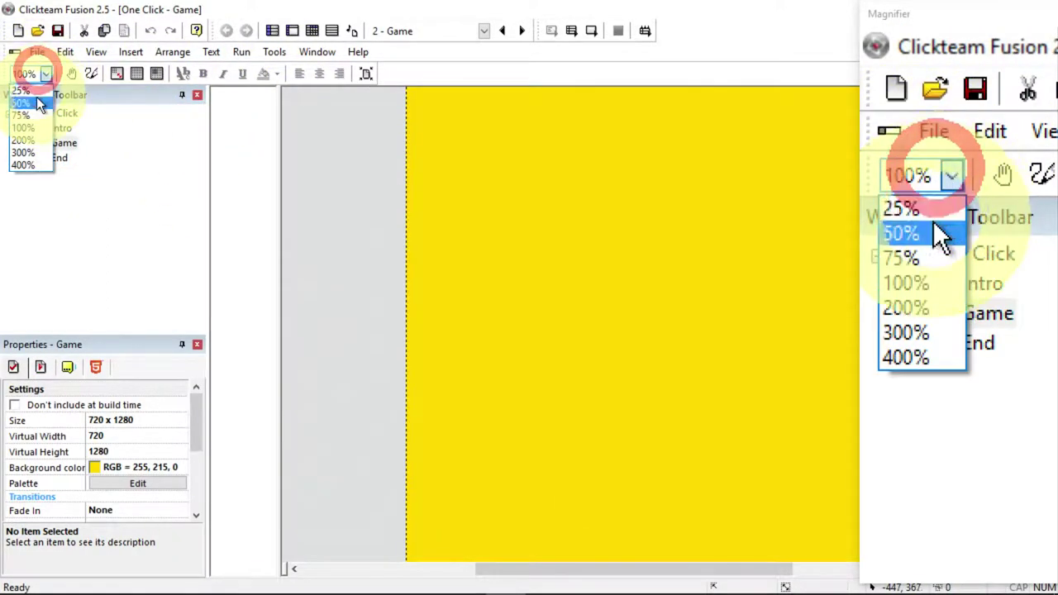
pyautogui.click(38, 93)
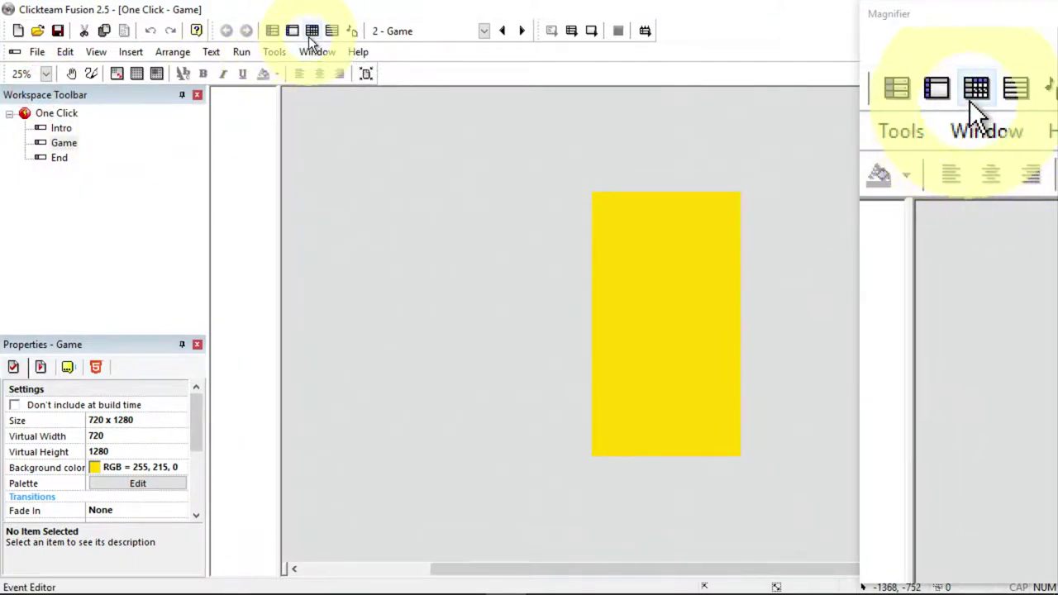
pyautogui.click(312, 35)
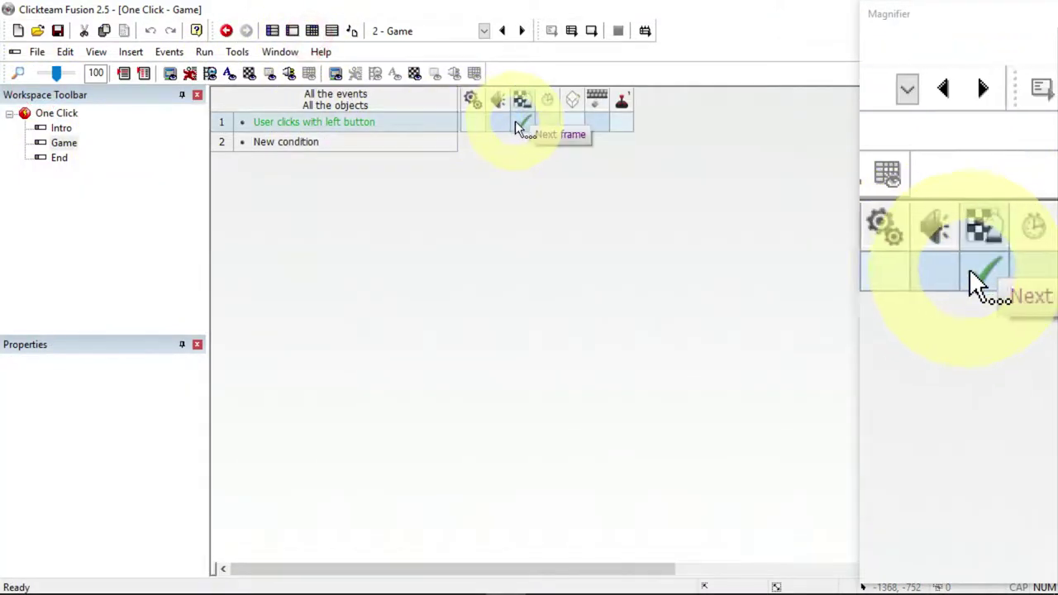
pyautogui.rightClick(222, 123)
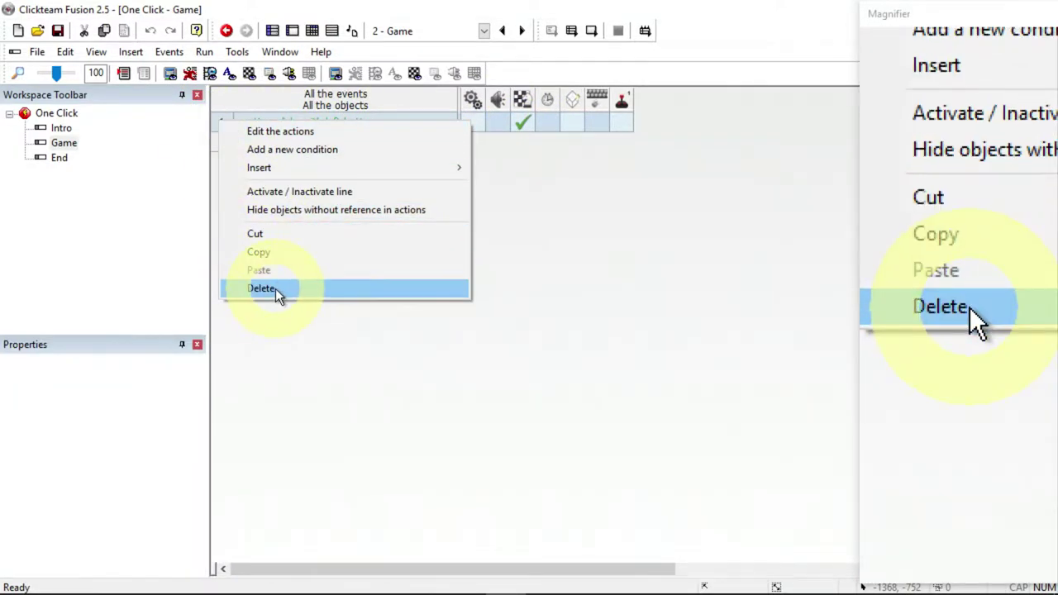
pyautogui.click(276, 288)
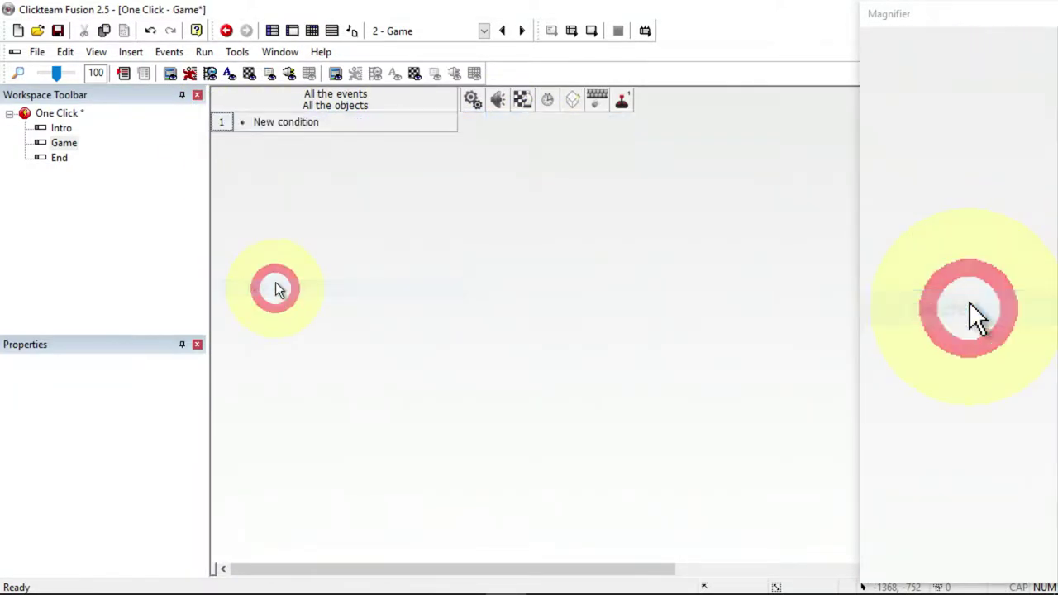
pyautogui.hotkey('ctrl', 'z')
# Delete the "User clicks with left button" condition and its whole event line from the Game frame.
pyautogui.click(309, 123)
pyautogui.rightClick(325, 124)
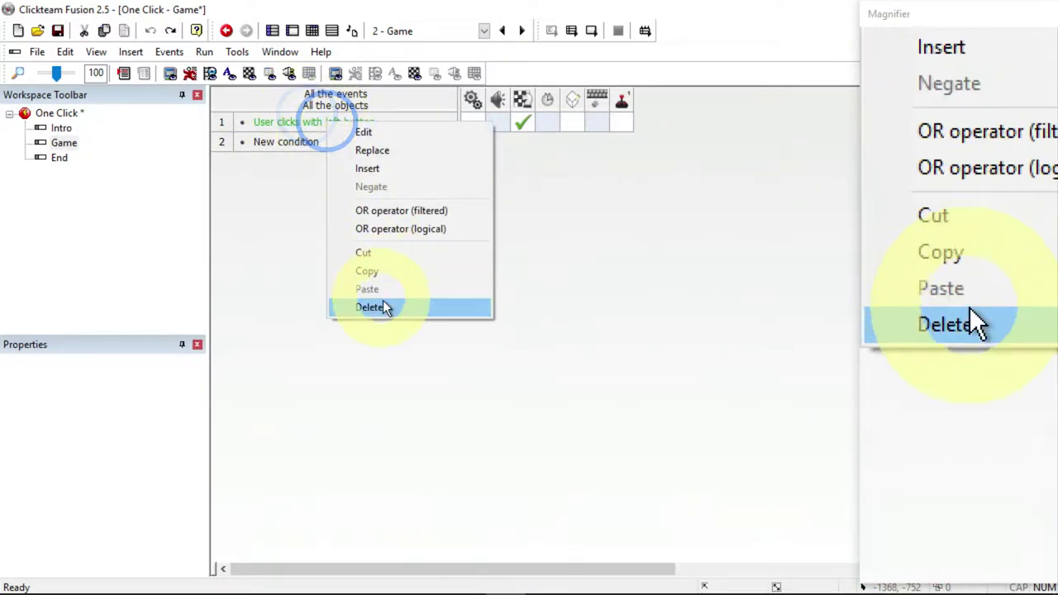
pyautogui.click(382, 307)
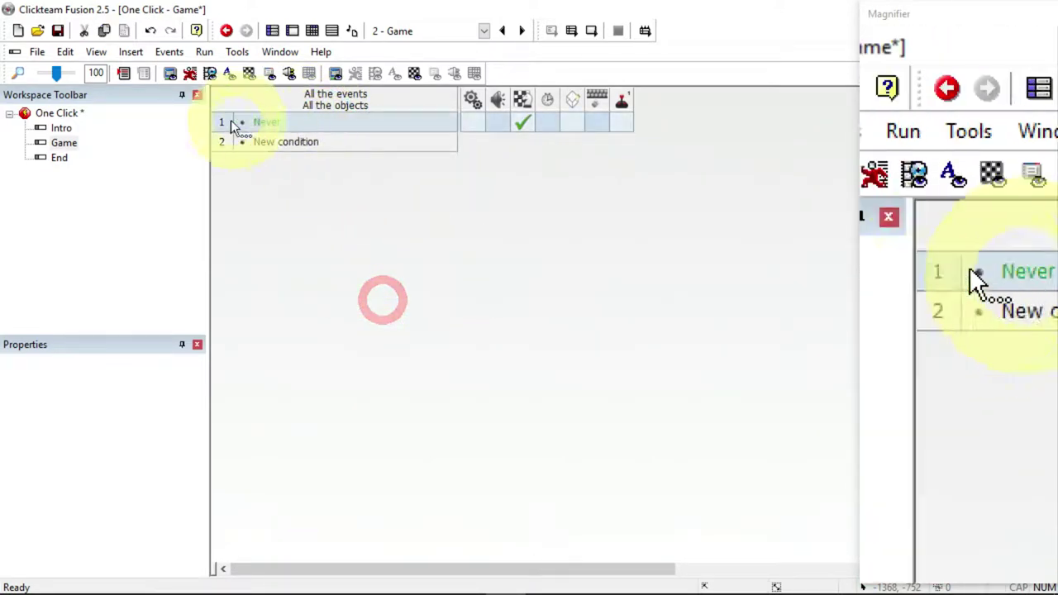
pyautogui.rightClick(226, 122)
pyautogui.click(287, 296)
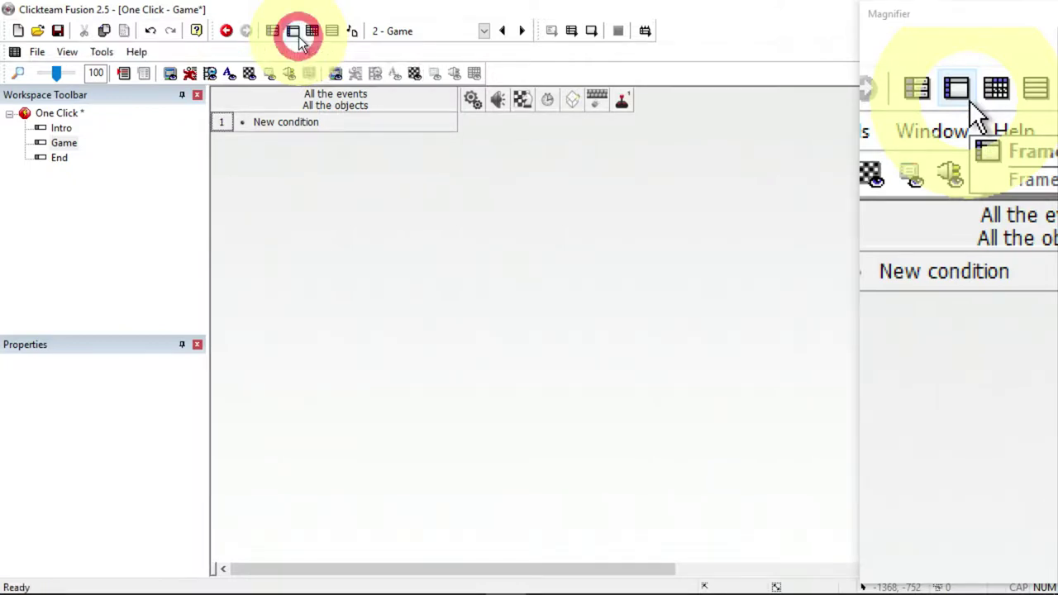
# Insert an Active object near the middle of the Game frame and enlarge it to about 216 × 216 pixels.
pyautogui.click(294, 33)
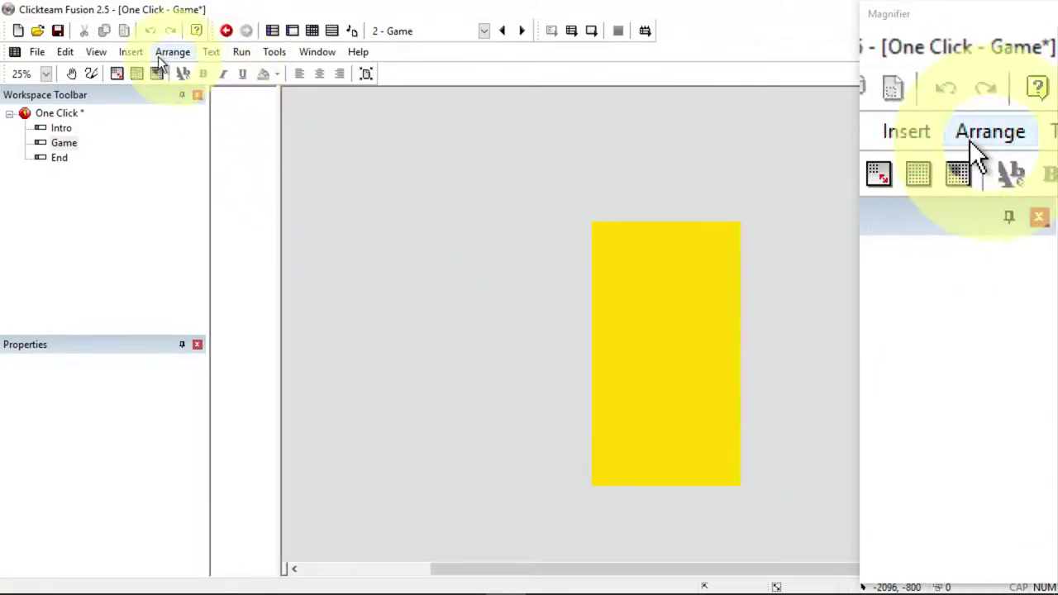
pyautogui.click(132, 51)
pyautogui.click(159, 103)
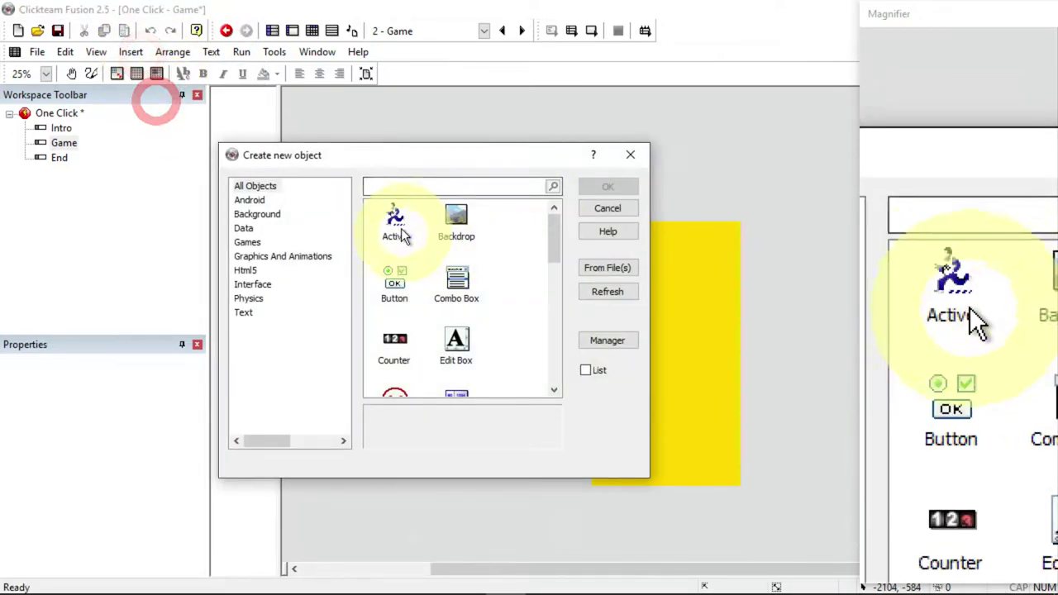
pyautogui.click(395, 221)
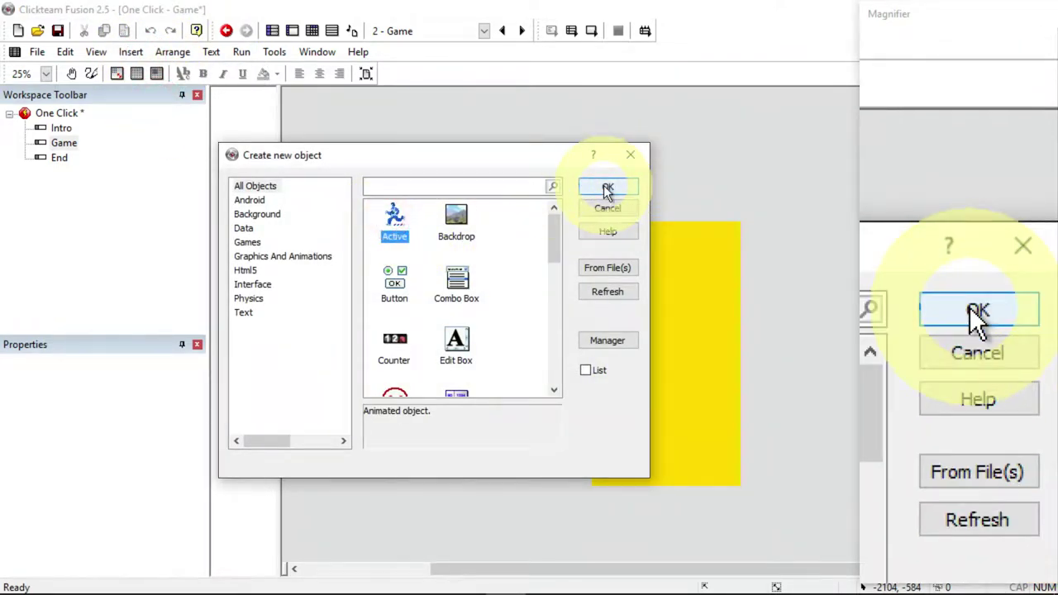
pyautogui.click(608, 190)
pyautogui.click(650, 339)
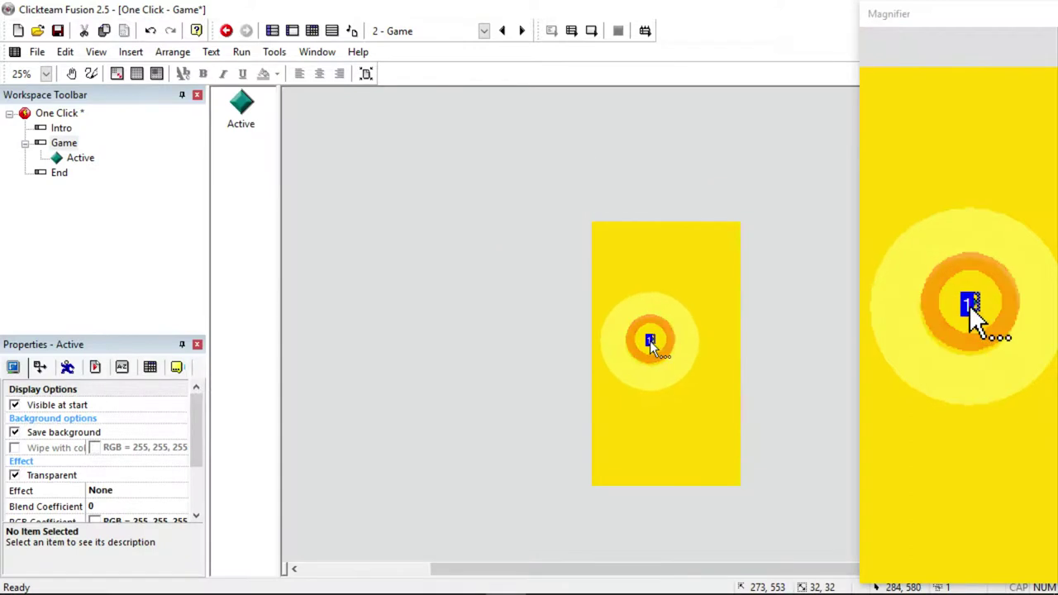
pyautogui.click(651, 341)
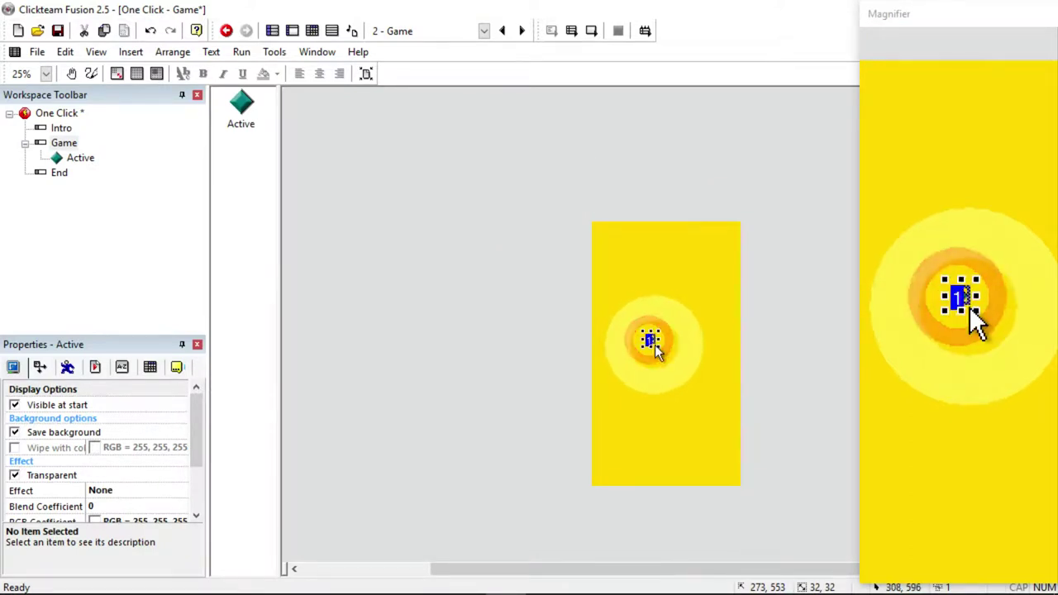
pyautogui.moveTo(657, 348); pyautogui.dragTo(693, 382)
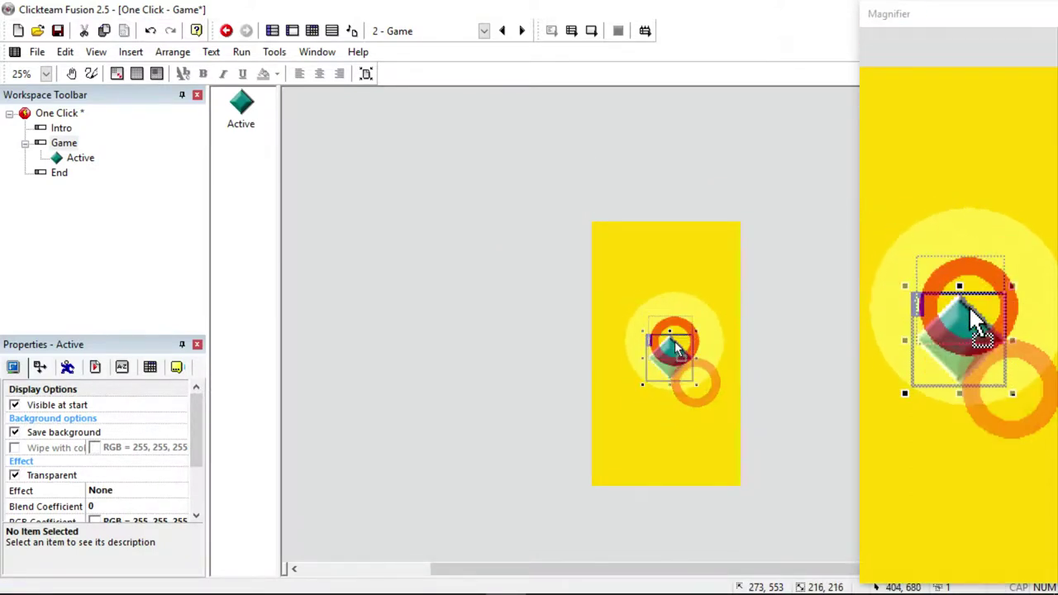
# Clear the Active object's image and draw a mouth shape with a size 4 brush in dark red 530000, filled with the same colour.
pyautogui.doubleClick(672, 346)
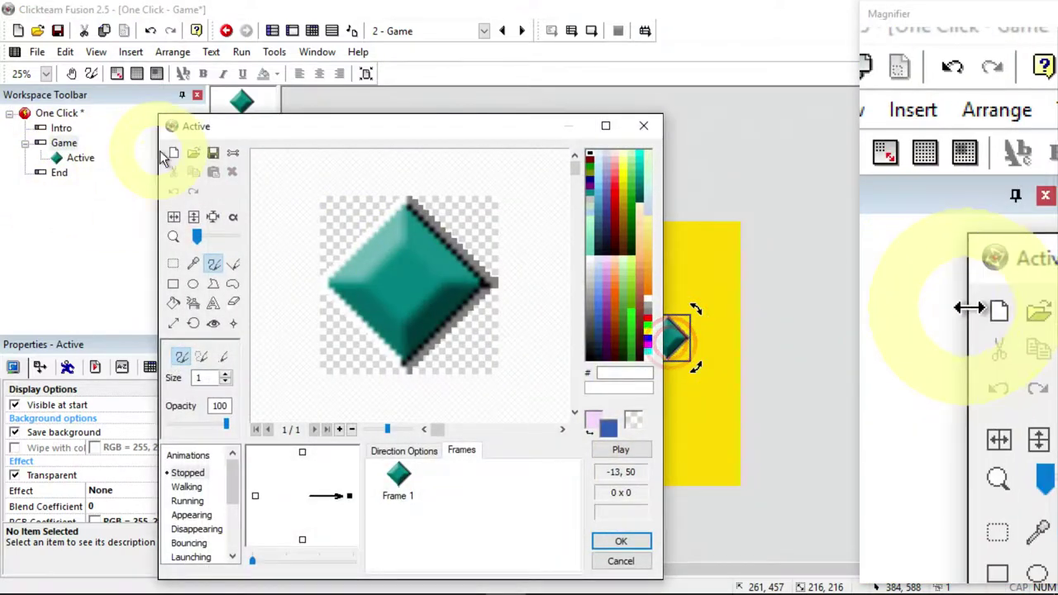
pyautogui.click(171, 153)
pyautogui.click(225, 374)
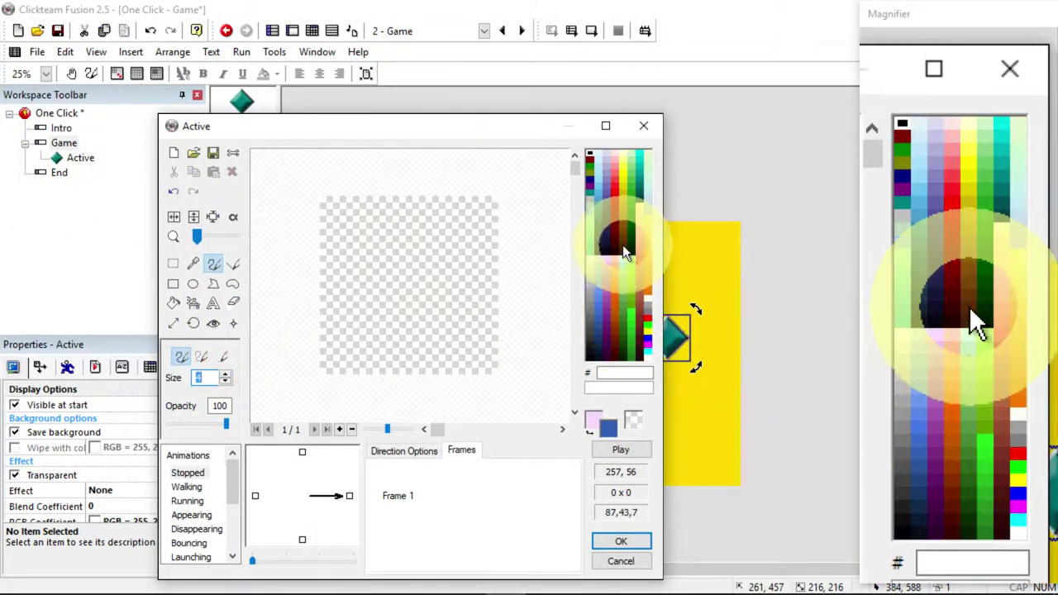
pyautogui.click(616, 240)
pyautogui.moveTo(468, 221); pyautogui.dragTo(376, 225)
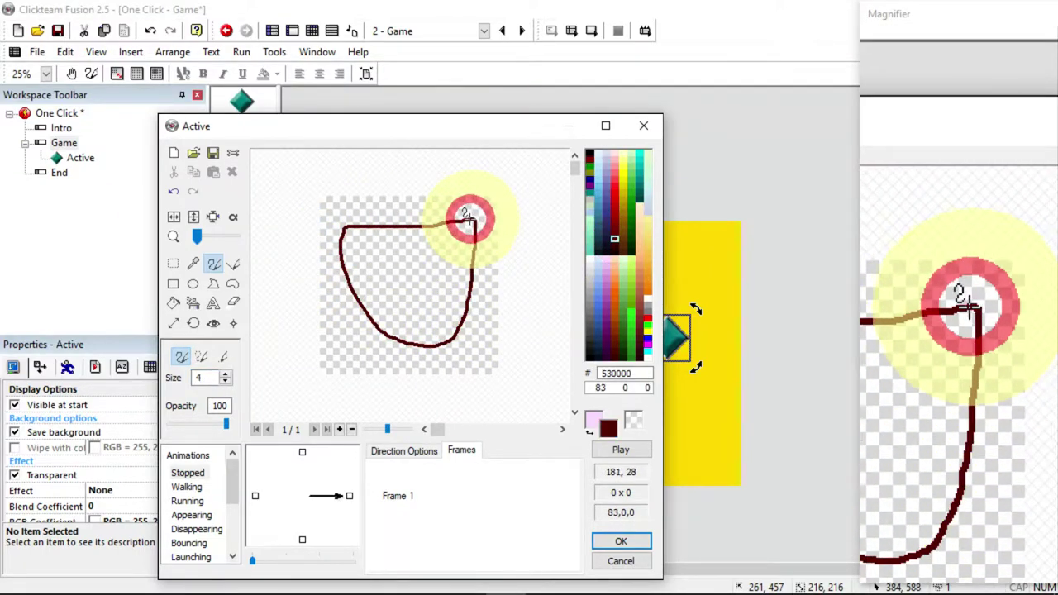
pyautogui.click(174, 303)
pyautogui.click(447, 286)
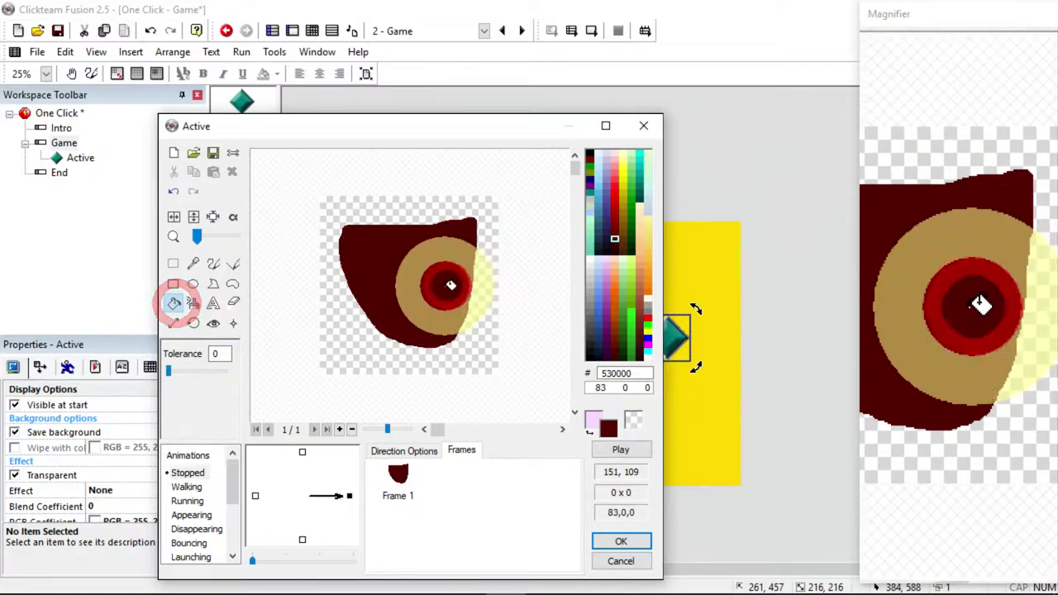
# Draw a tongue at the mouth's lower edge with the size 4 brush in red FF0000 and fill it.
pyautogui.click(217, 269)
pyautogui.click(648, 323)
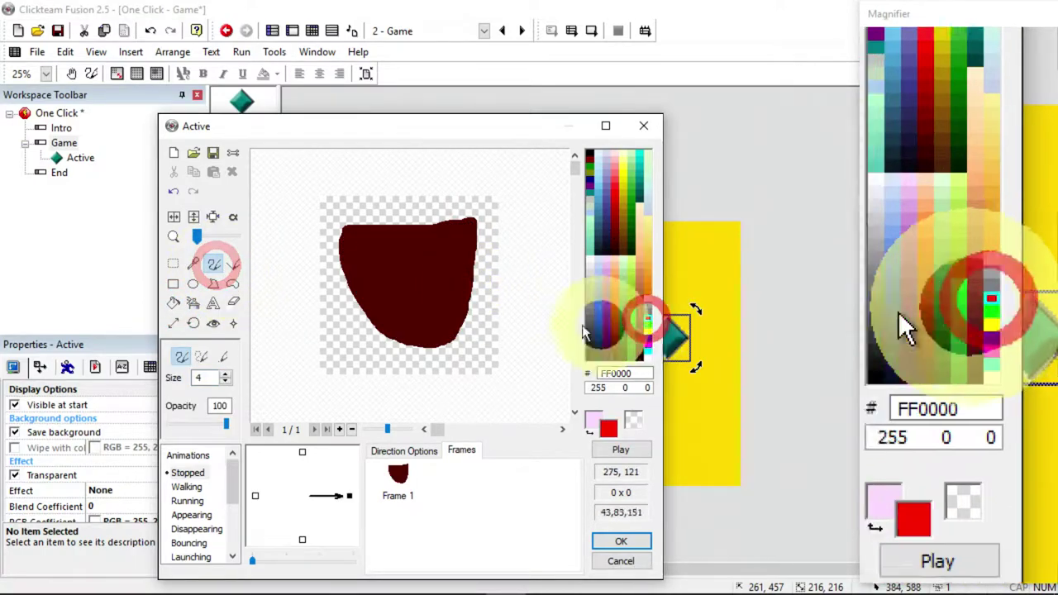
pyautogui.moveTo(402, 343)
pyautogui.mouseDown()
pyautogui.moveTo(421, 325)
pyautogui.moveTo(454, 329)
pyautogui.mouseUp()
pyautogui.click(175, 302)
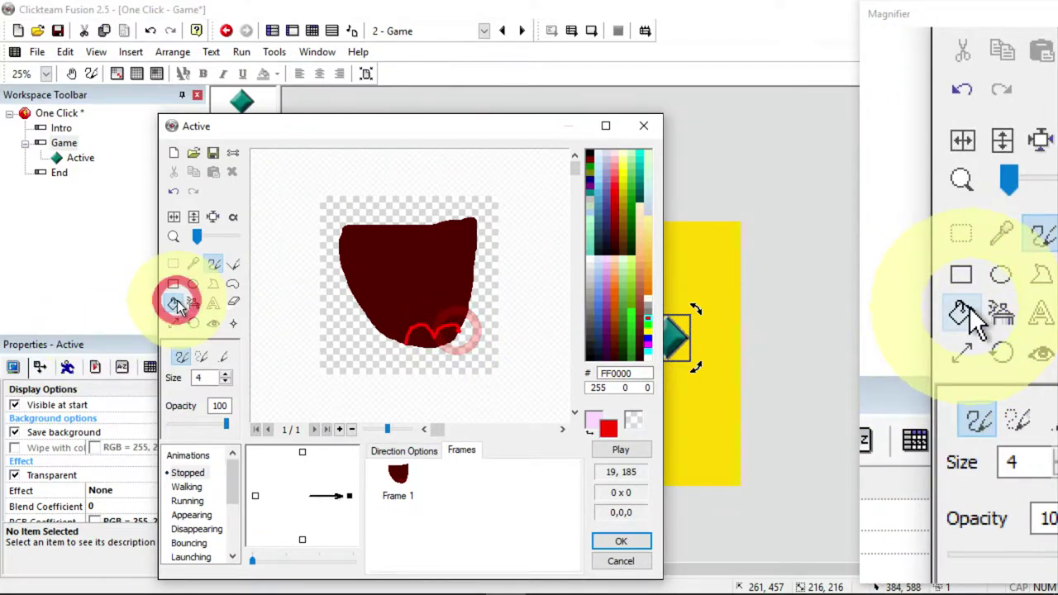
pyautogui.click(435, 342)
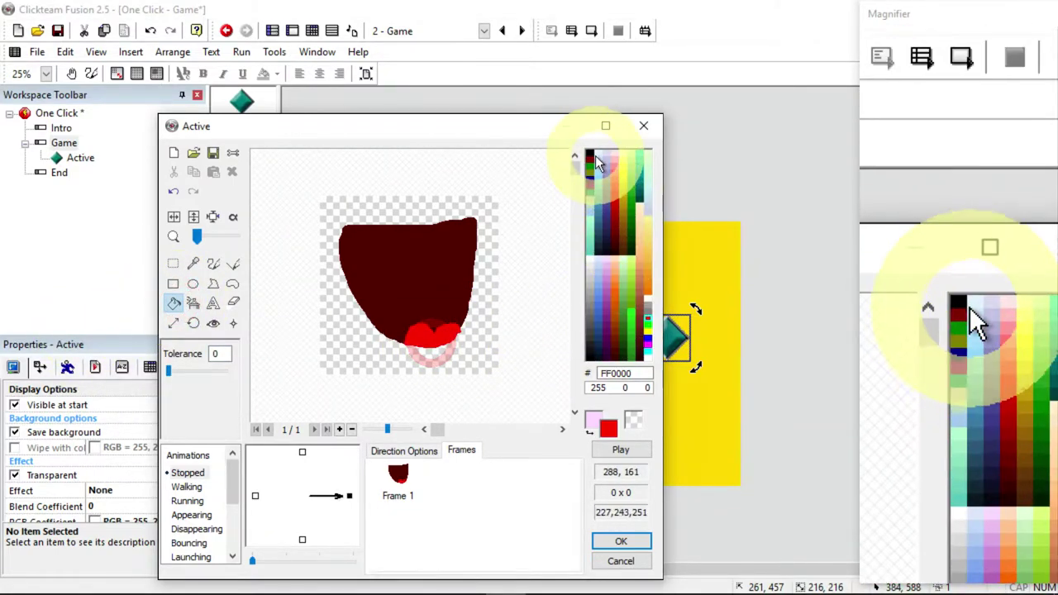
# Draw a near-black 080000 throat in the middle of the mouth, fill it, and accept the edited image.
pyautogui.click(590, 154)
pyautogui.click(213, 263)
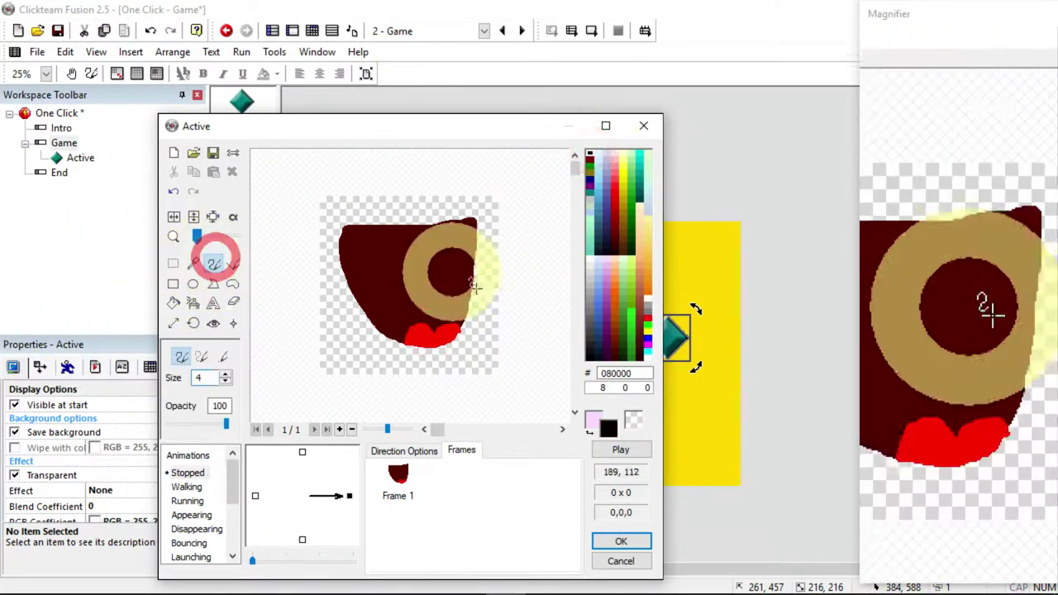
pyautogui.click(401, 288)
pyautogui.moveTo(401, 288)
pyautogui.mouseDown()
pyautogui.moveTo(396, 268)
pyautogui.moveTo(427, 282)
pyautogui.moveTo(418, 283)
pyautogui.mouseUp()
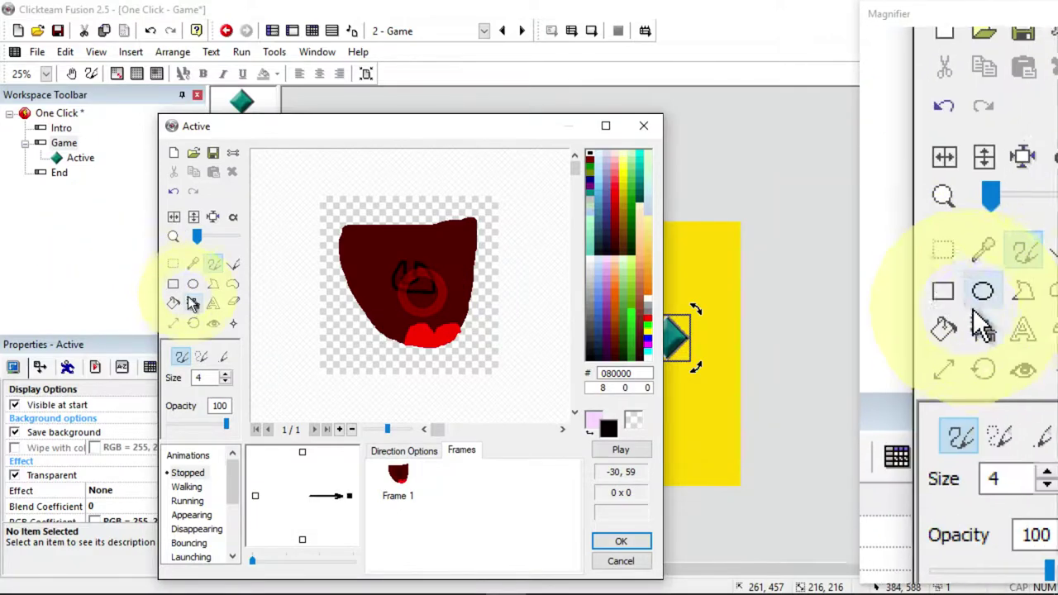
pyautogui.click(174, 303)
pyautogui.click(450, 305)
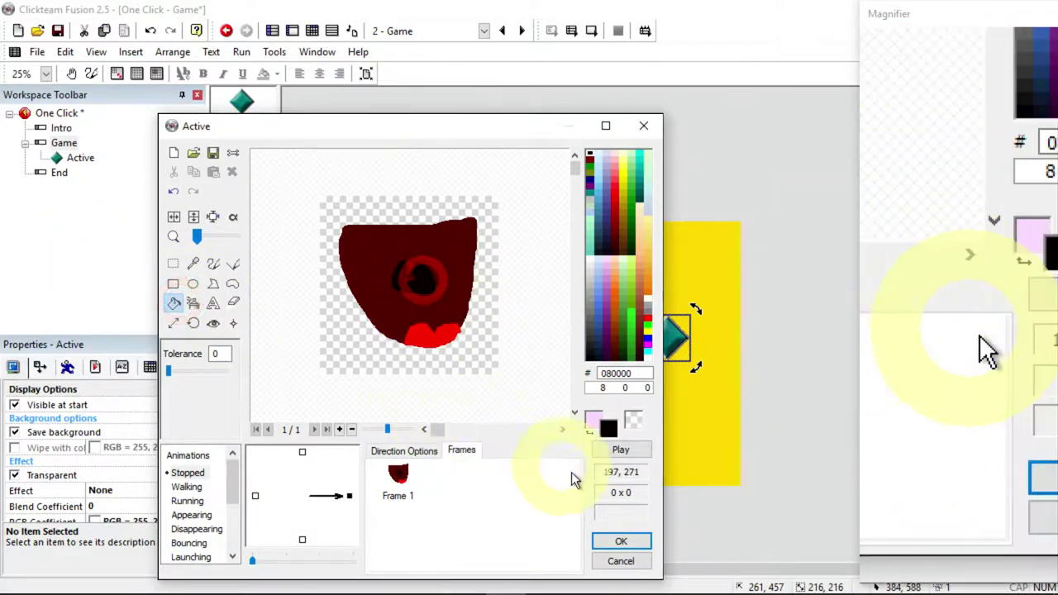
pyautogui.click(621, 542)
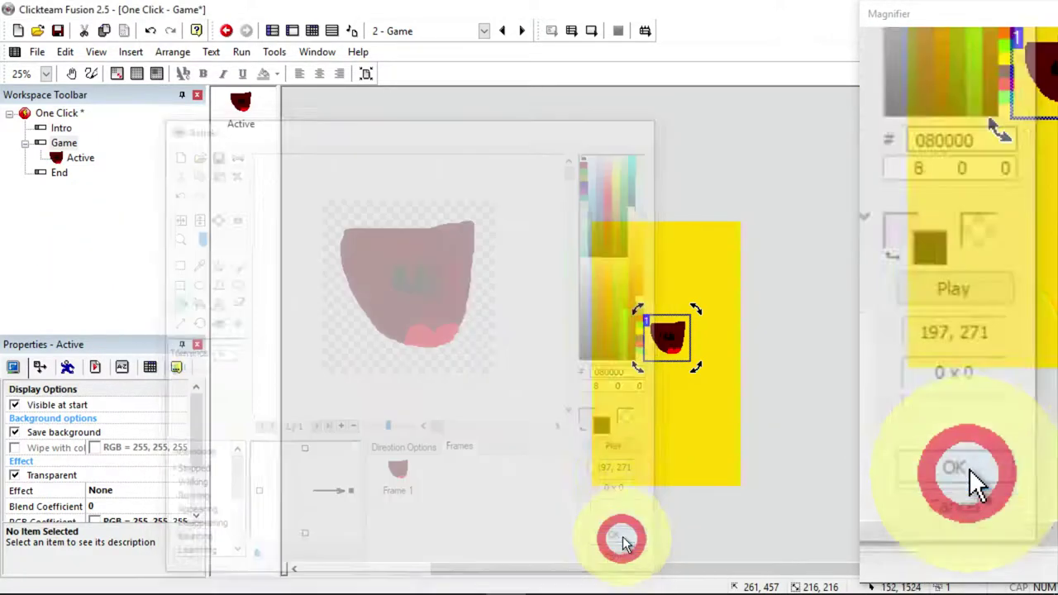
# Move the mouth object slightly down to about 261, 517 and rename it Mouth.
pyautogui.moveTo(674, 339); pyautogui.dragTo(673, 353)
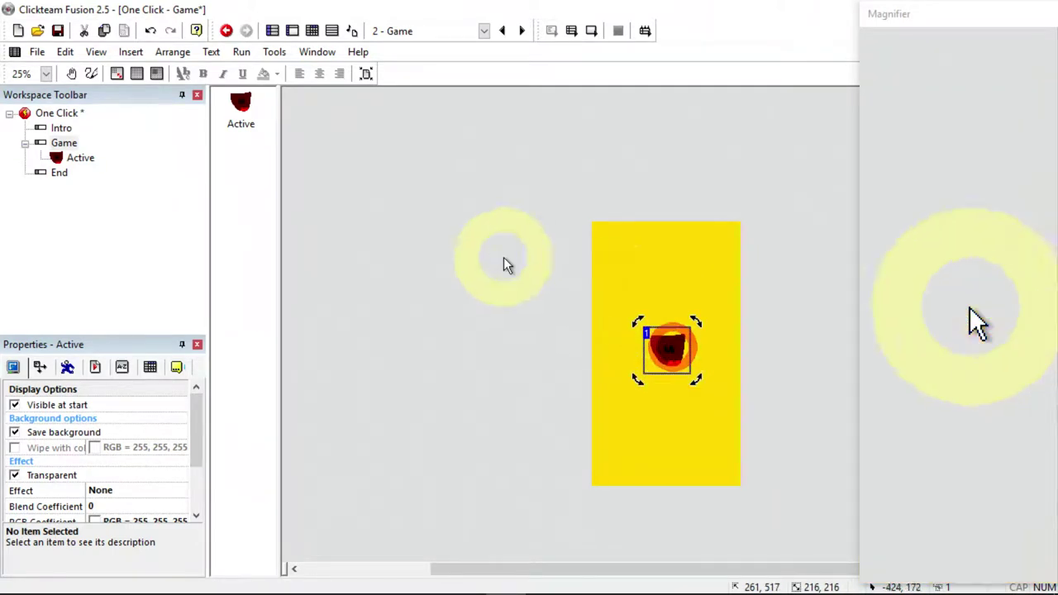
pyautogui.click(177, 368)
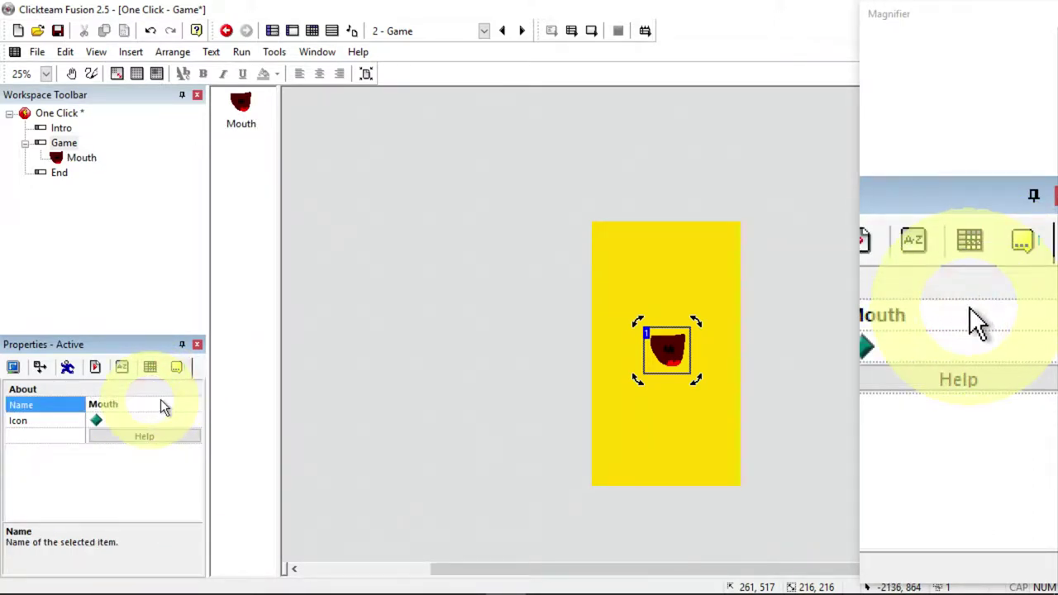
# Insert a second Active object in the upper-left area of the yellow frame, above the mouth.
pyautogui.click(130, 52)
pyautogui.click(160, 106)
pyautogui.click(387, 233)
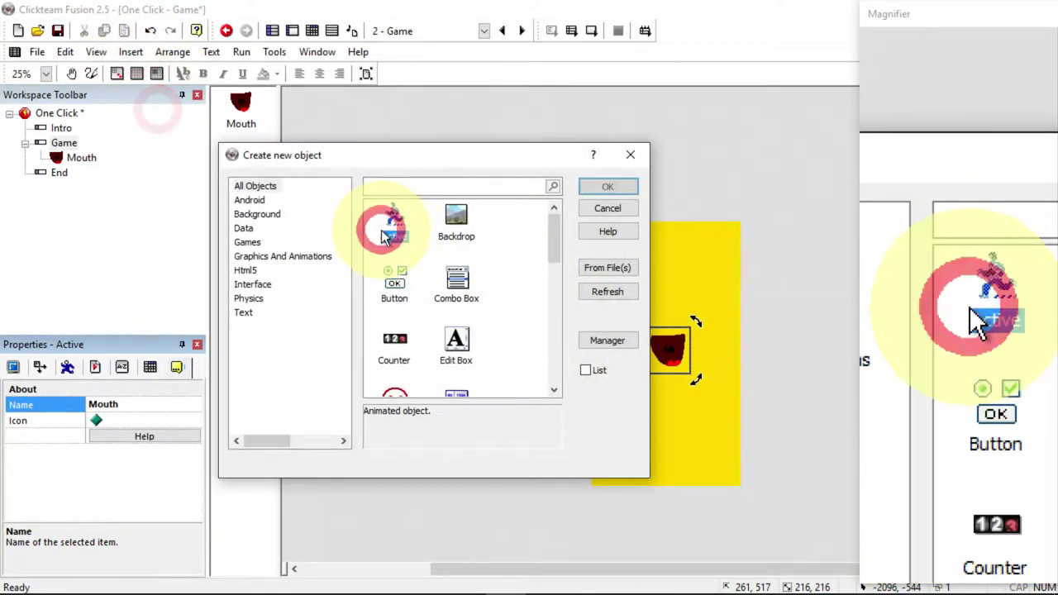
pyautogui.click(607, 186)
pyautogui.click(631, 259)
# Clear the new Active object's image and resize its canvas to 66 × 66 pixels.
pyautogui.doubleClick(631, 258)
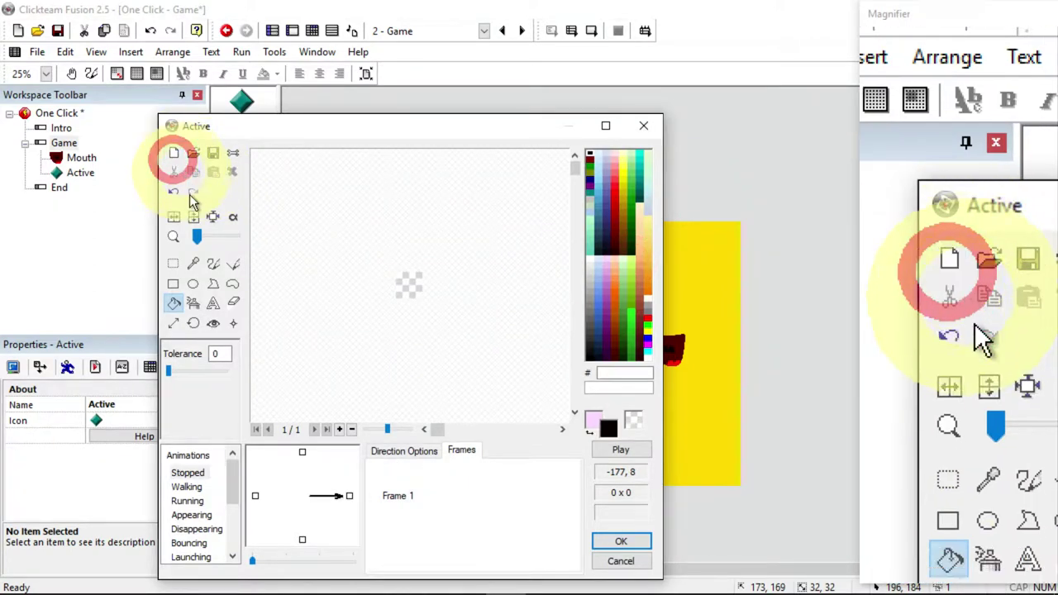
pyautogui.click(173, 324)
pyautogui.moveTo(208, 352); pyautogui.dragTo(171, 354)
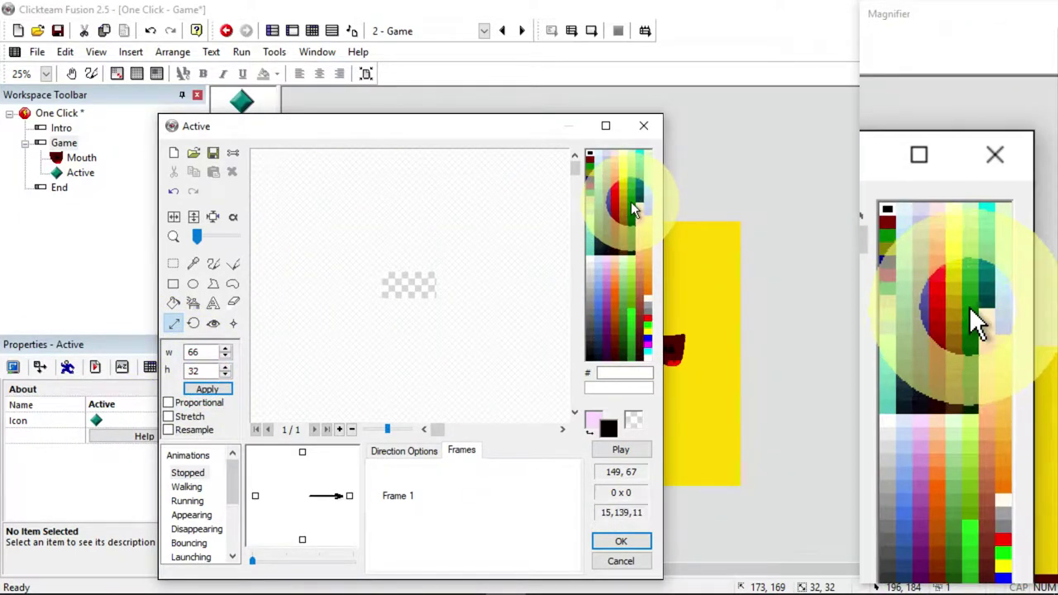
pyautogui.moveTo(206, 369); pyautogui.dragTo(166, 370)
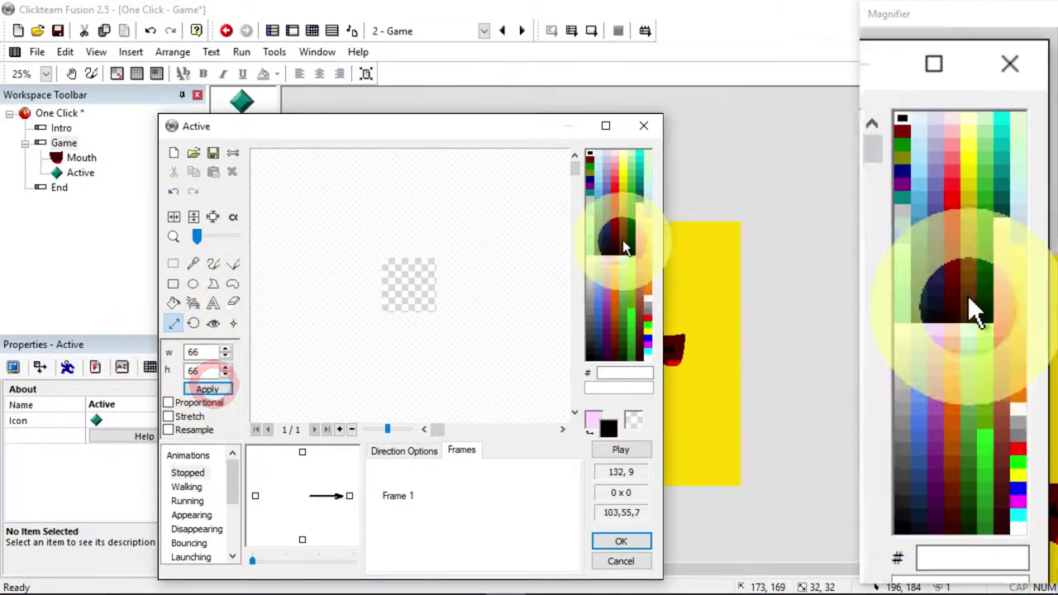
# Draw a freehand apple outline in dark green 005F00 with a size 4 brush on the blank canvas and fill it.
pyautogui.click(214, 263)
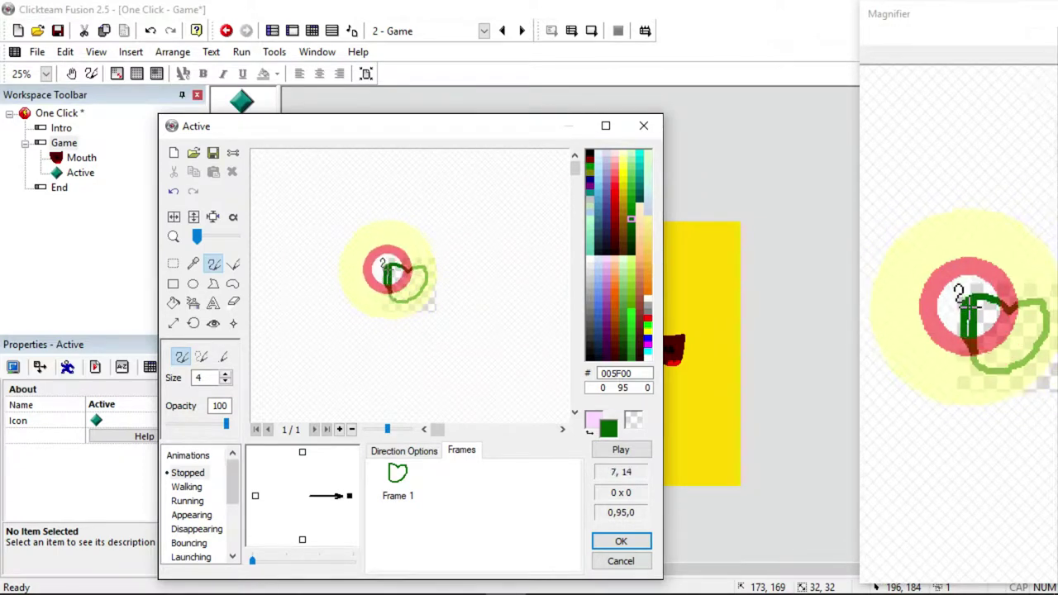
pyautogui.click(173, 301)
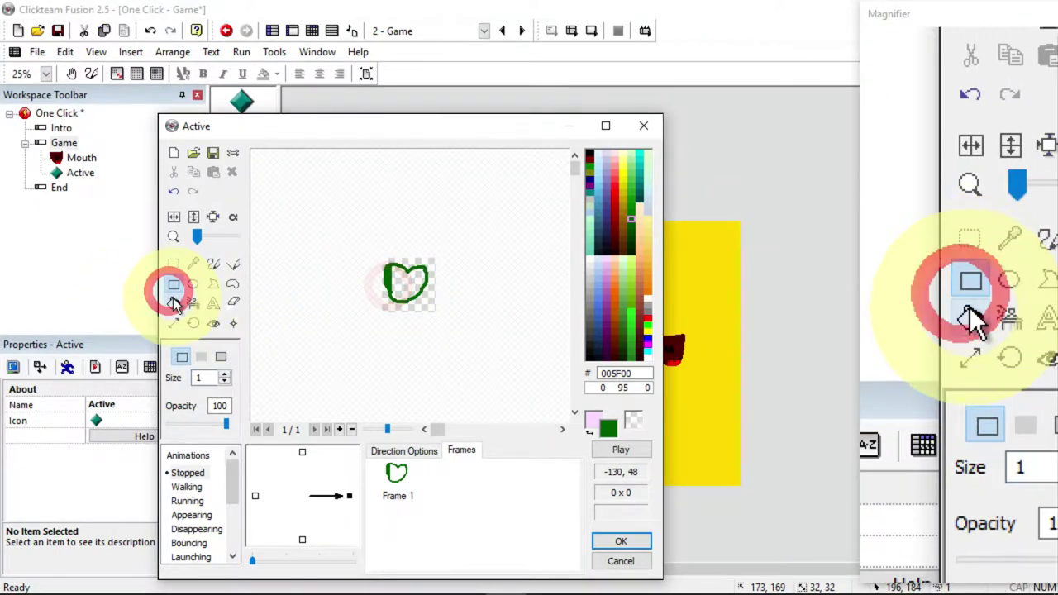
pyautogui.click(405, 283)
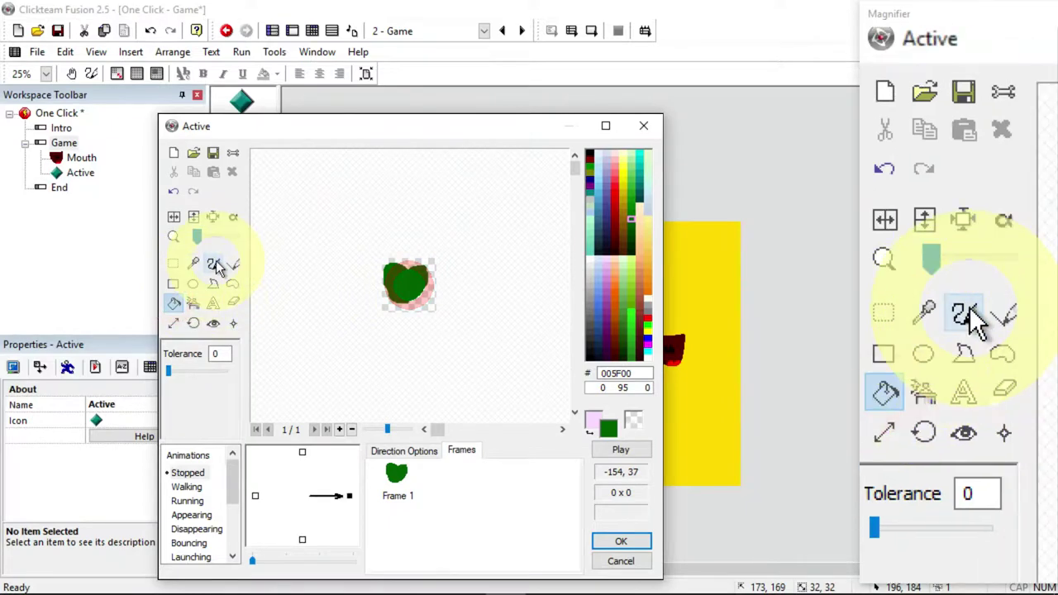
# Add light green 8FC327 highlights and a dark brown 43130F stem to the apple, and accept the edited image.
pyautogui.click(214, 264)
pyautogui.click(630, 284)
pyautogui.moveTo(393, 290); pyautogui.dragTo(419, 264)
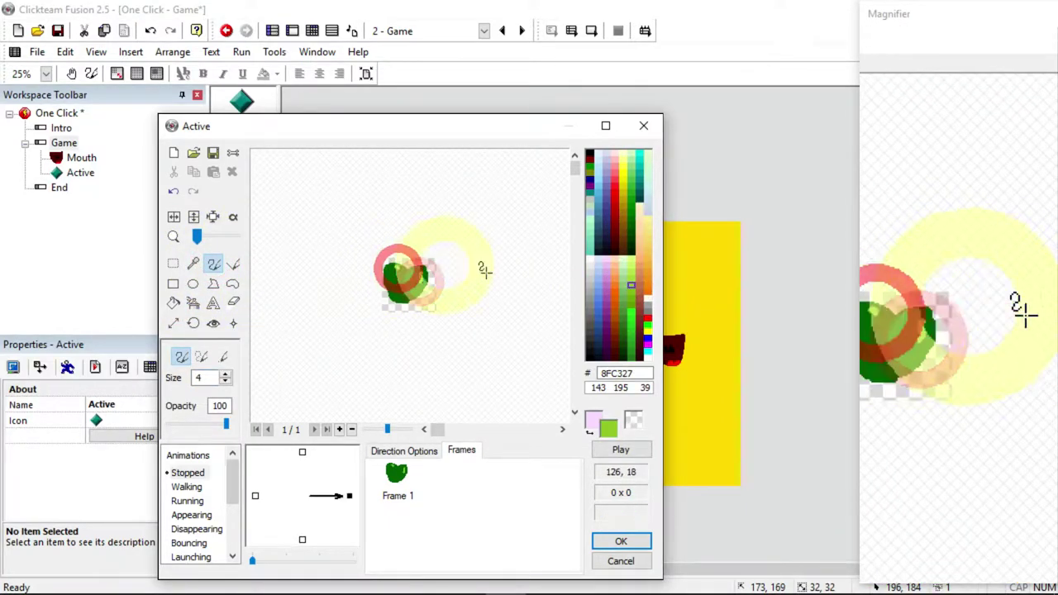
pyautogui.click(641, 343)
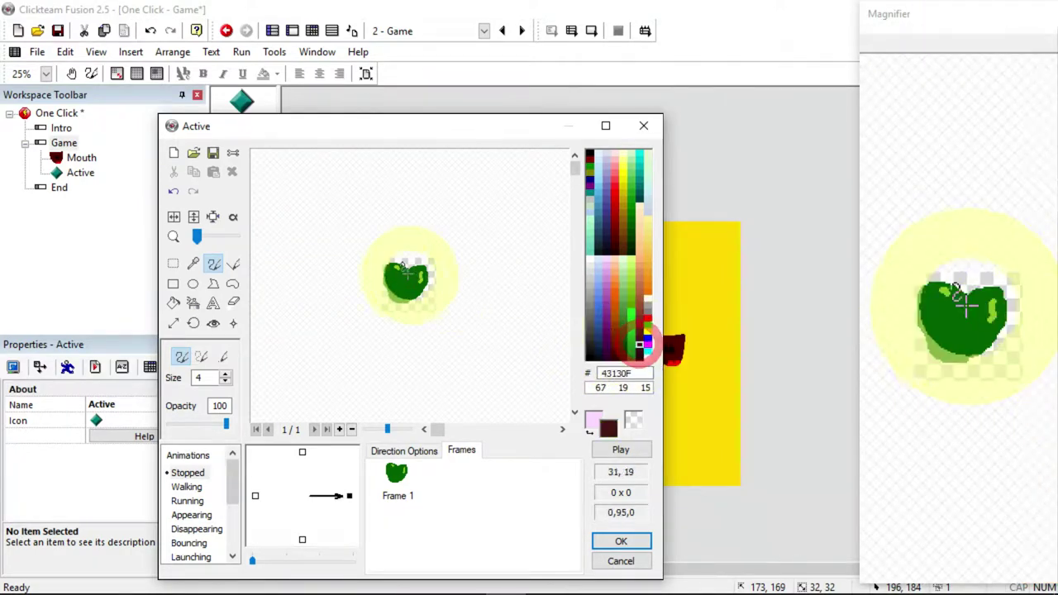
pyautogui.click(638, 541)
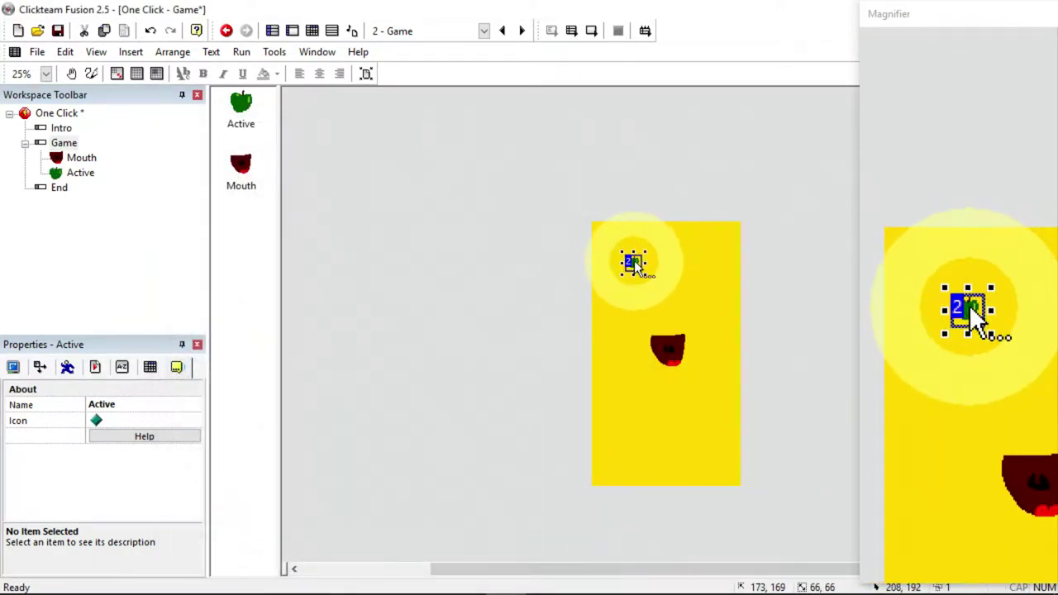
# Rename the green apple object as Apple and deselect it.
pyautogui.press('F2')
pyautogui.write('Ap')
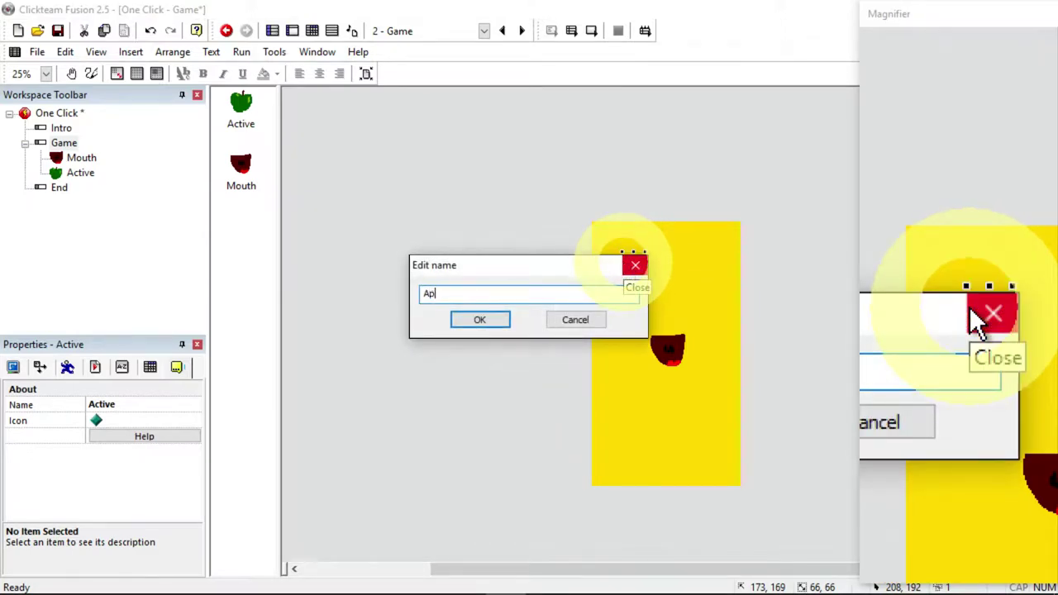
pyautogui.write('ple')
pyautogui.press('Return')
pyautogui.click(359, 395)
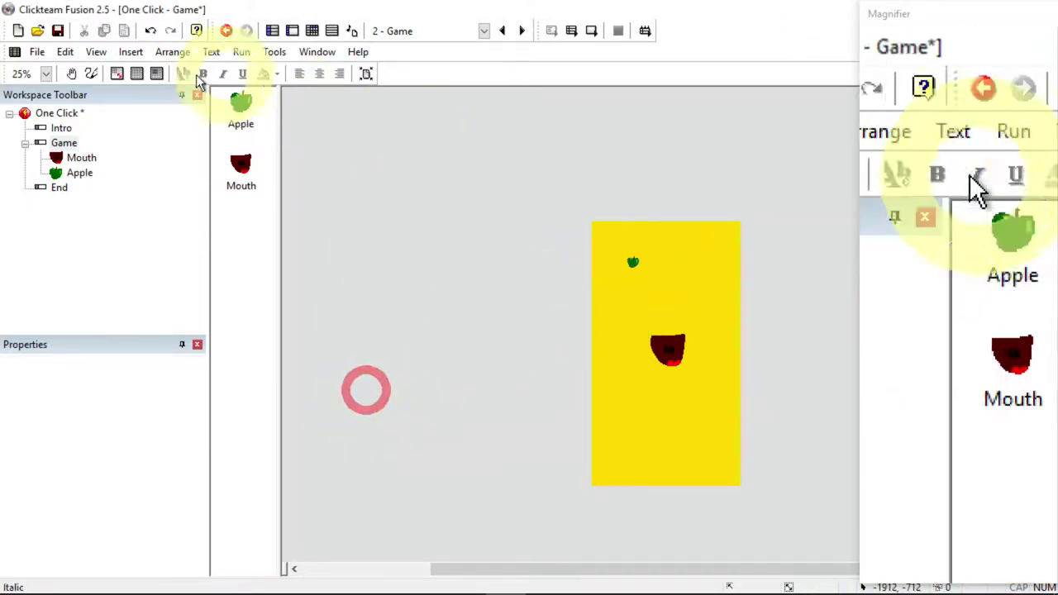
# Insert a third Active object in the yellow frame, up and to the right of the mouth, at about 497, 337.
pyautogui.click(131, 52)
pyautogui.click(182, 107)
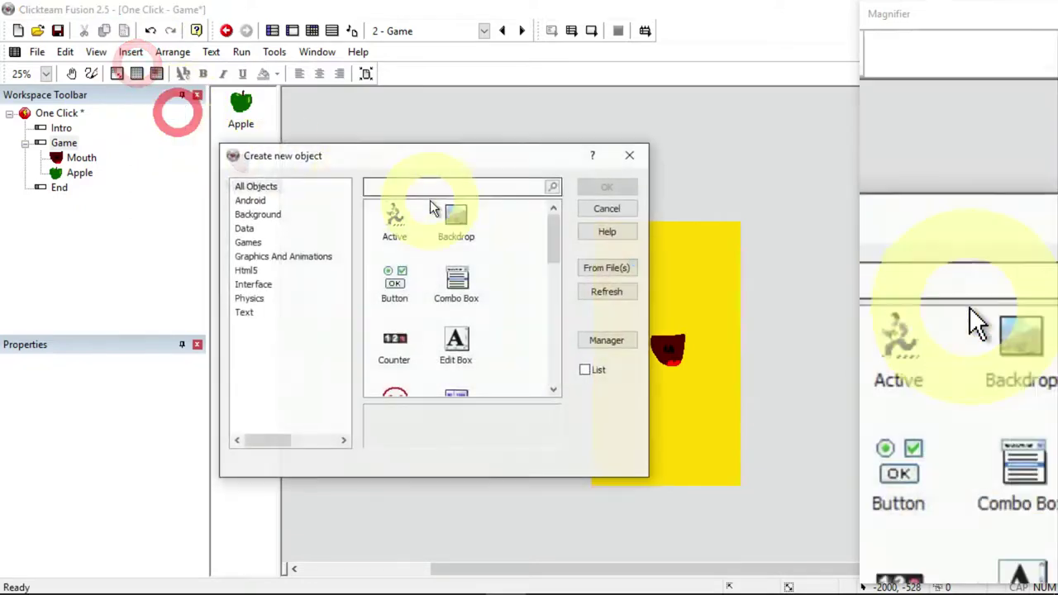
pyautogui.doubleClick(395, 216)
pyautogui.click(697, 296)
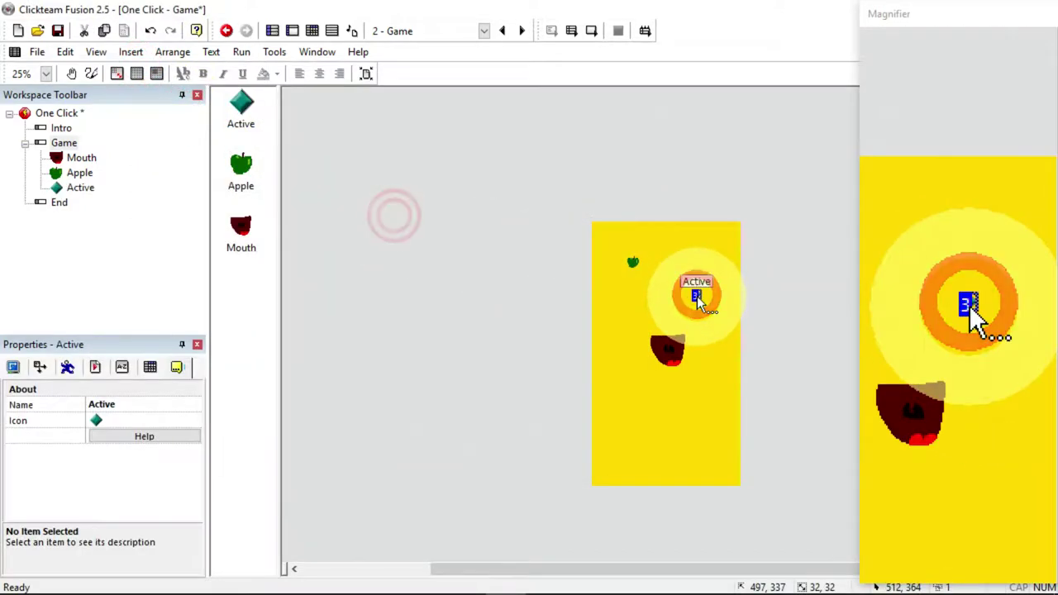
# Resize the third Active object's canvas to 66 × 66 pixels and clear its default image.
pyautogui.doubleClick(697, 296)
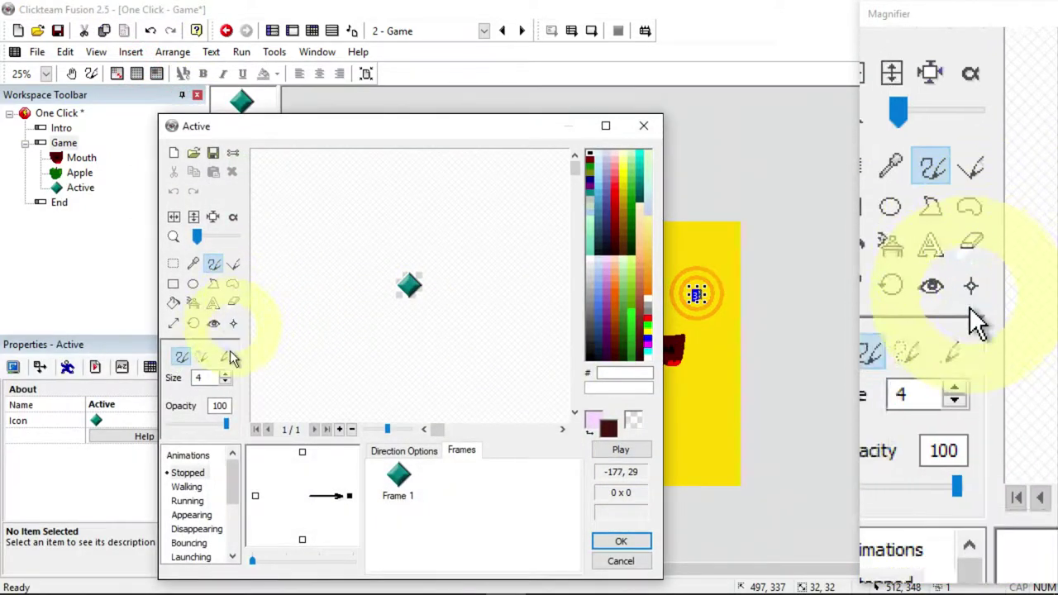
pyautogui.click(173, 324)
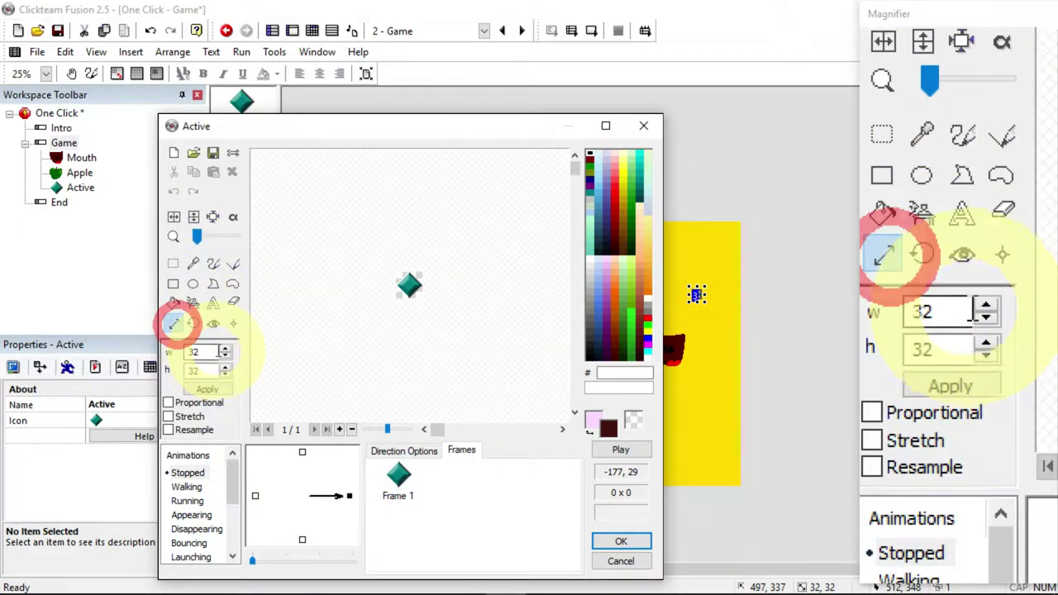
pyautogui.doubleClick(198, 352)
pyautogui.write('66')
pyautogui.doubleClick(199, 371)
pyautogui.write('6')
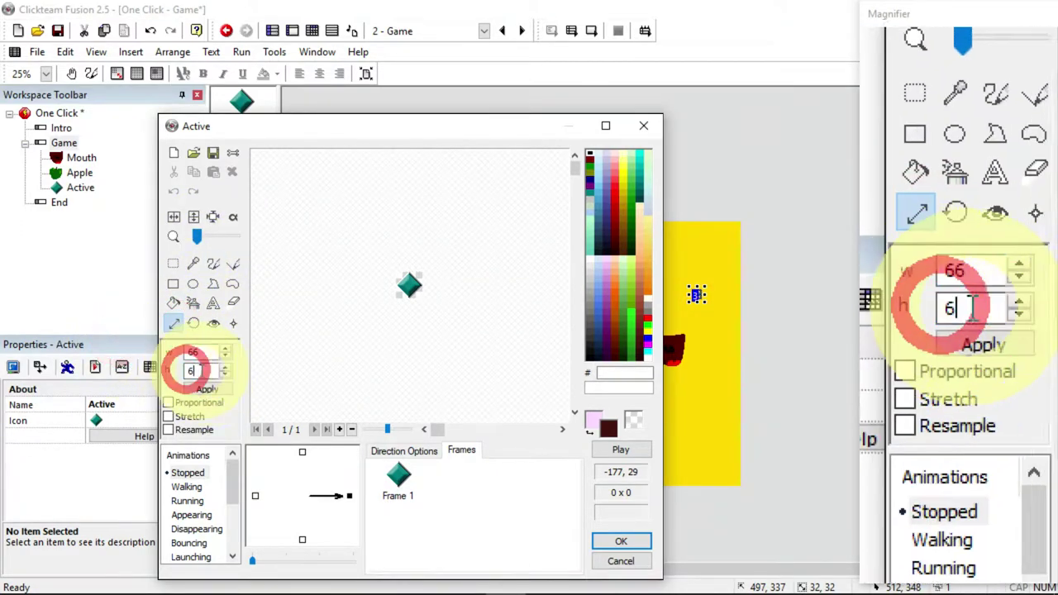
pyautogui.click(207, 391)
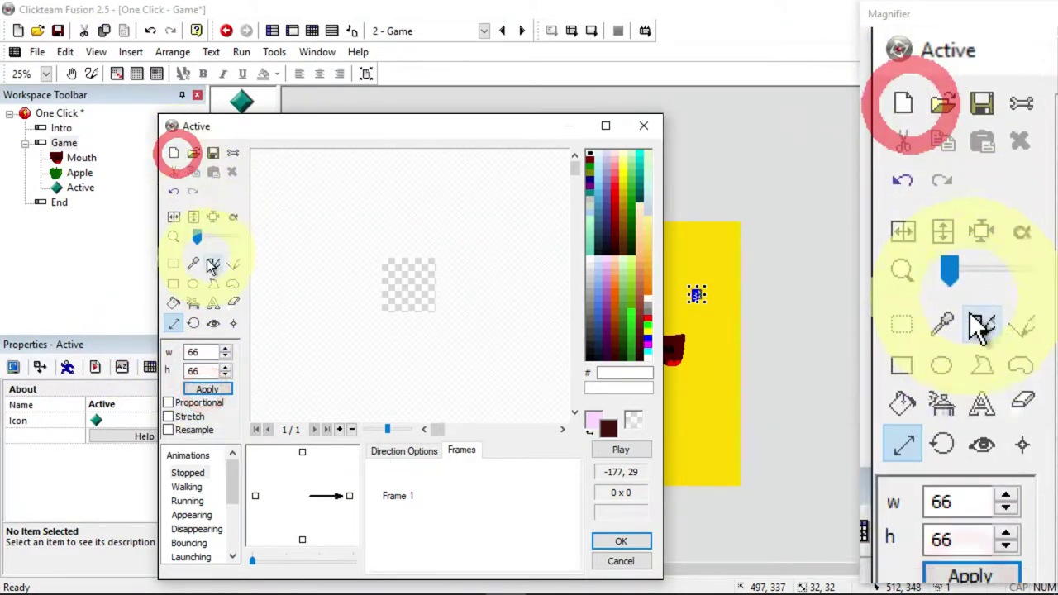
# Scribble a mud pile in dark brown 6F2B1F, add lighter brown A7573B strokes over it, and accept the edited image.
pyautogui.click(212, 265)
pyautogui.click(642, 322)
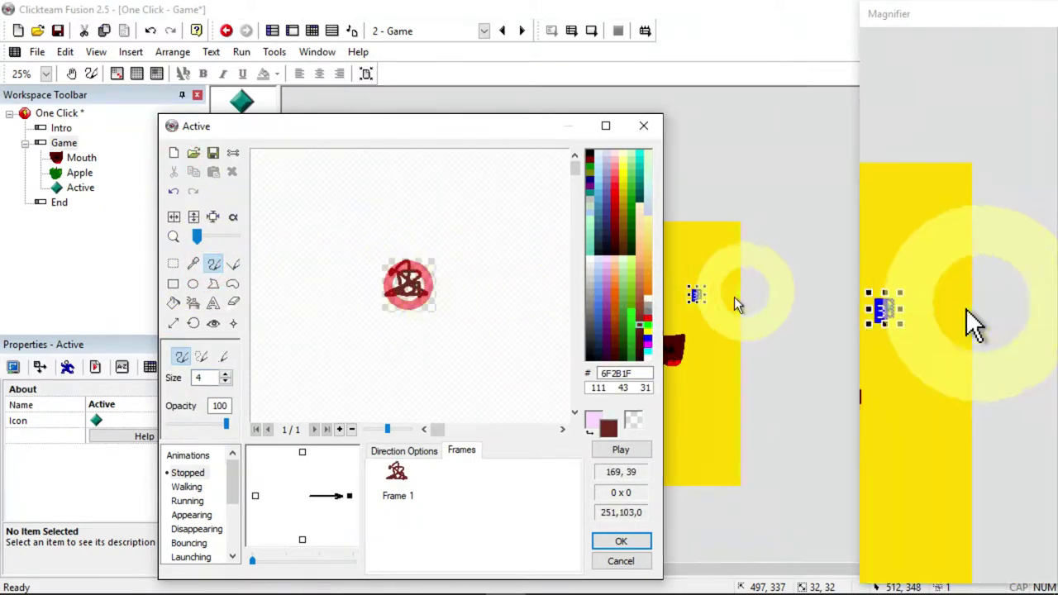
pyautogui.click(636, 296)
pyautogui.click(406, 283)
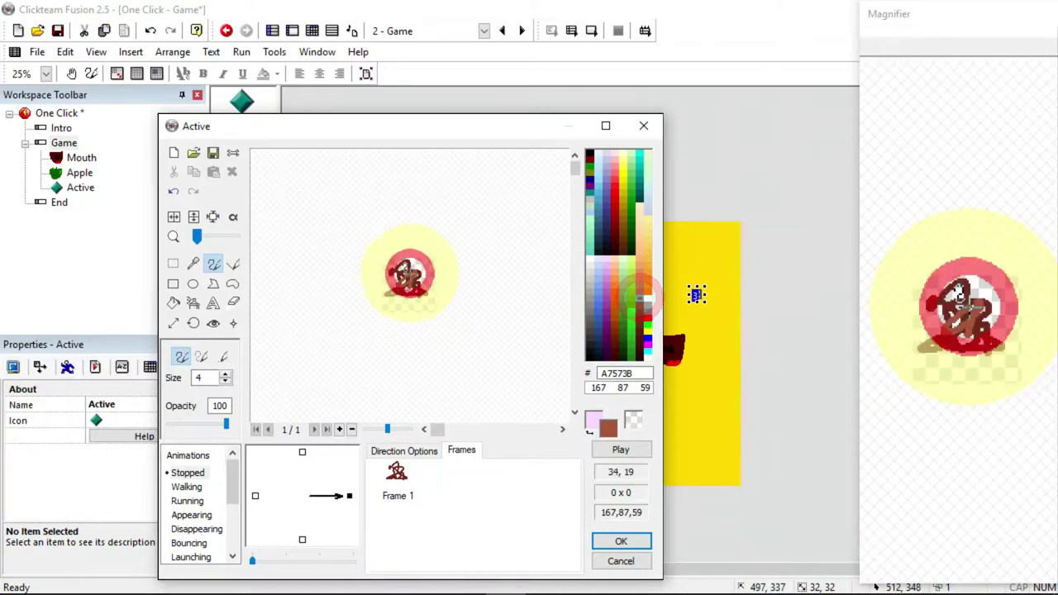
pyautogui.click(643, 542)
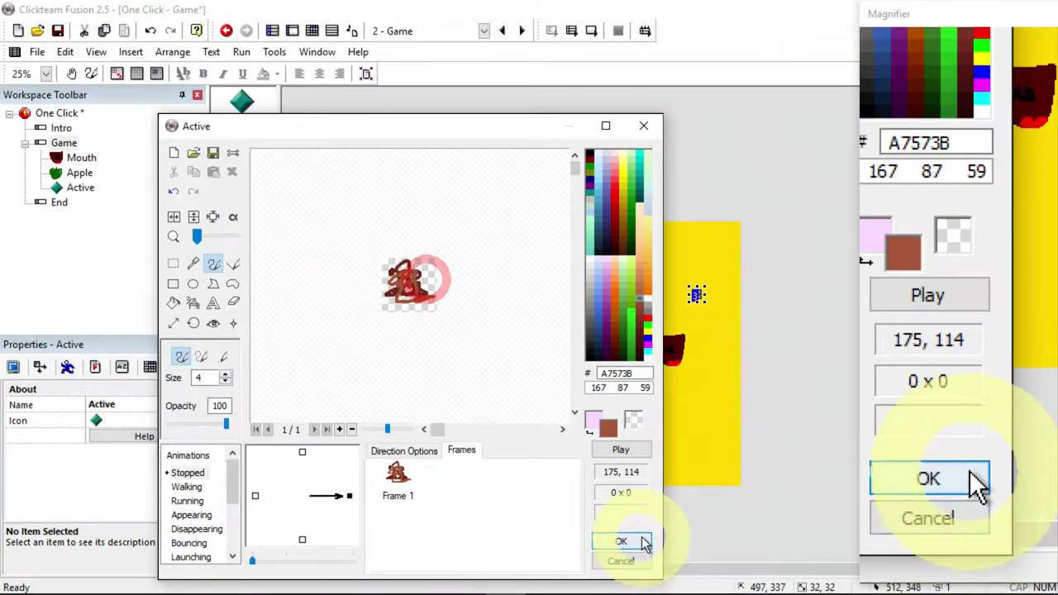
pyautogui.click(527, 333)
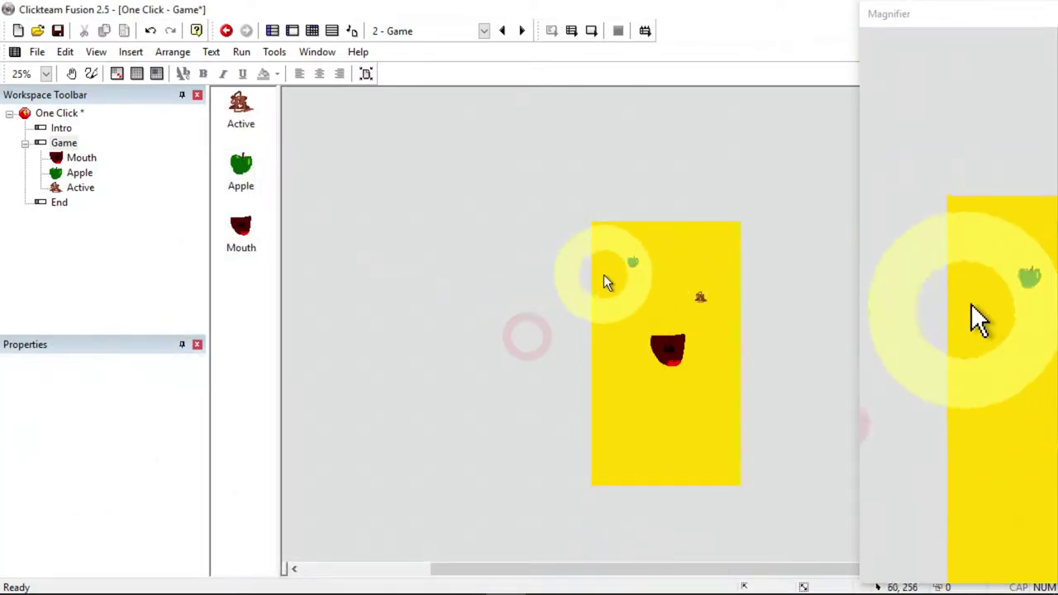
# Set the Apple object's movement type to Bouncing Ball.
pyautogui.click(631, 263)
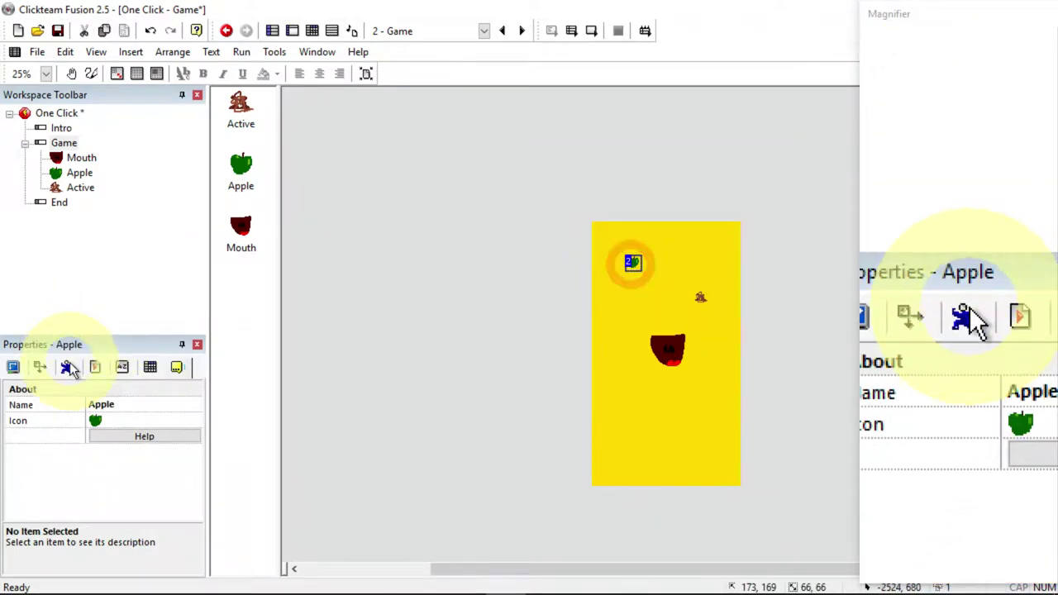
pyautogui.click(68, 369)
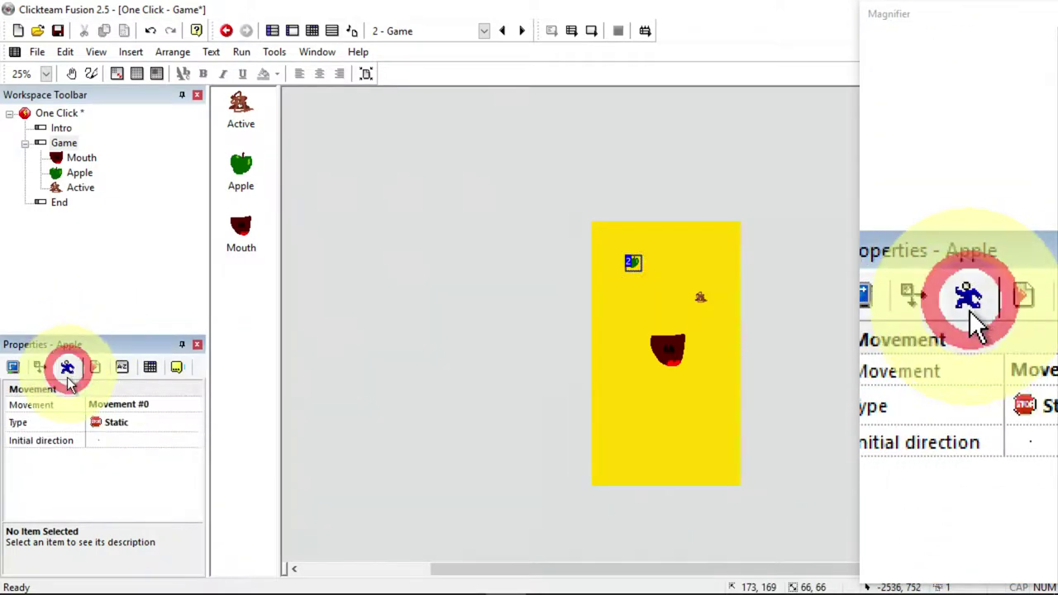
pyautogui.click(112, 431)
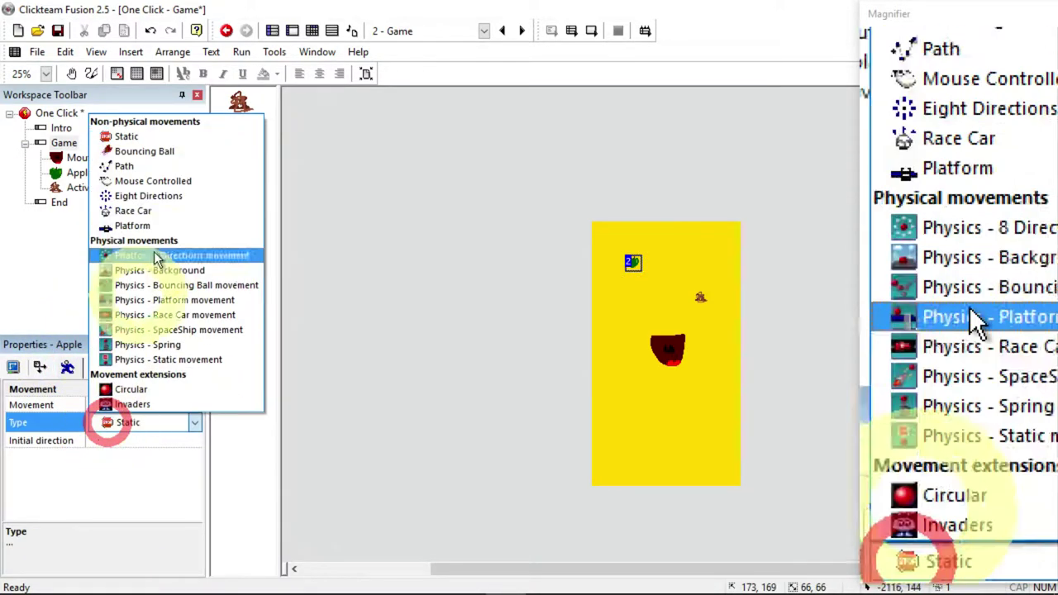
pyautogui.click(165, 150)
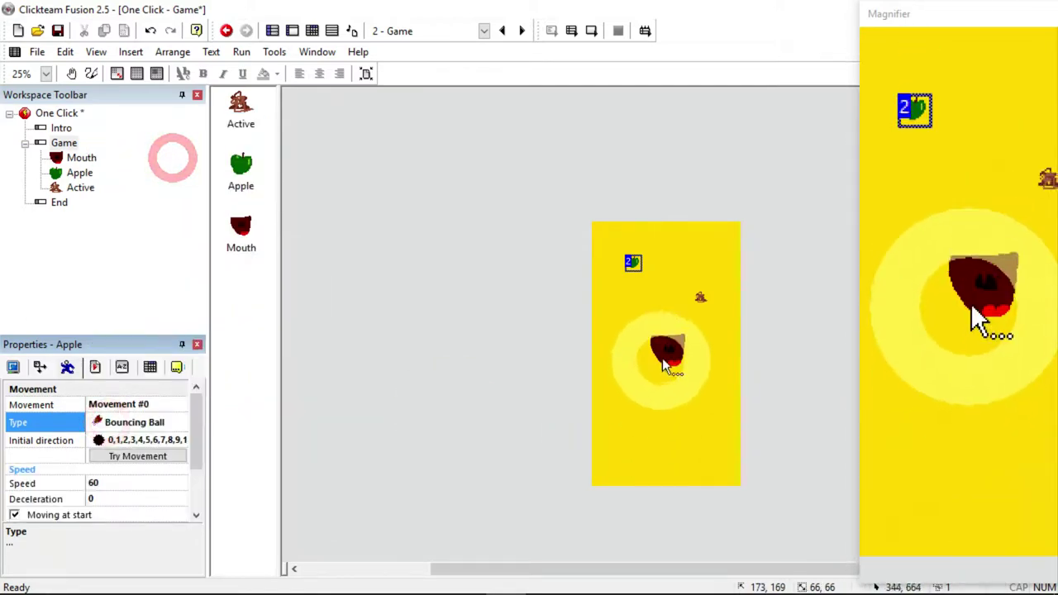
# Set the brown scribble object's movement type to Bouncing Ball.
pyautogui.click(700, 296)
pyautogui.click(103, 422)
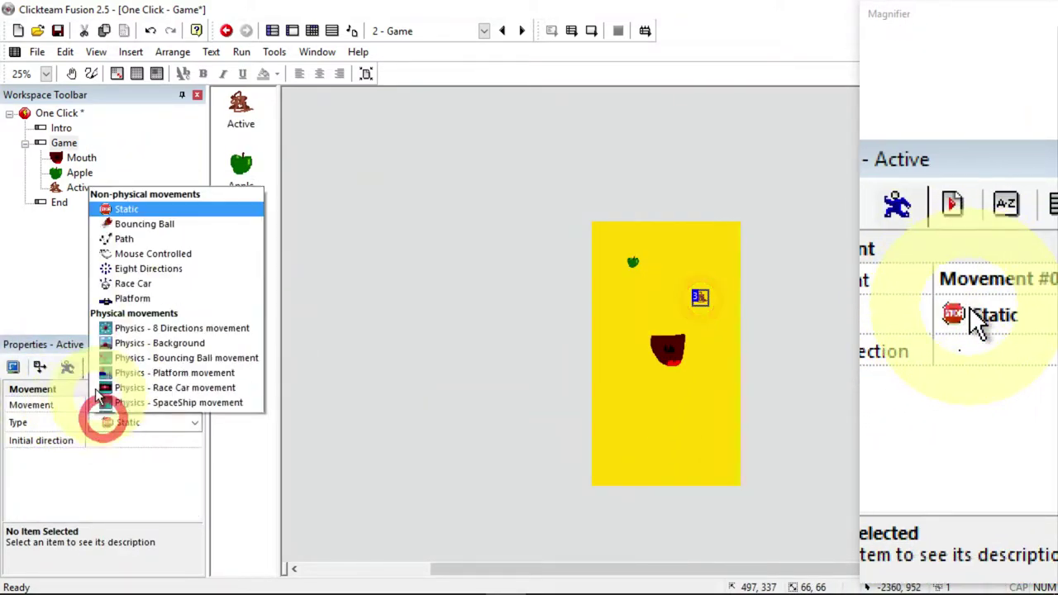
pyautogui.click(187, 154)
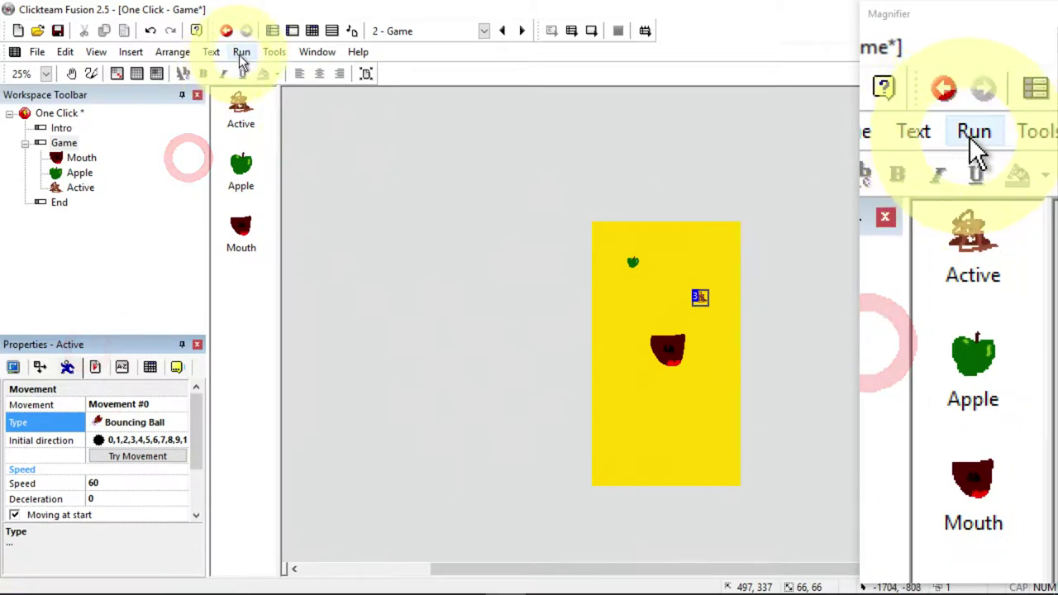
# Run the whole application, advance past the red intro frame to the yellow game frame, and close the test window.
pyautogui.click(240, 53)
pyautogui.click(271, 88)
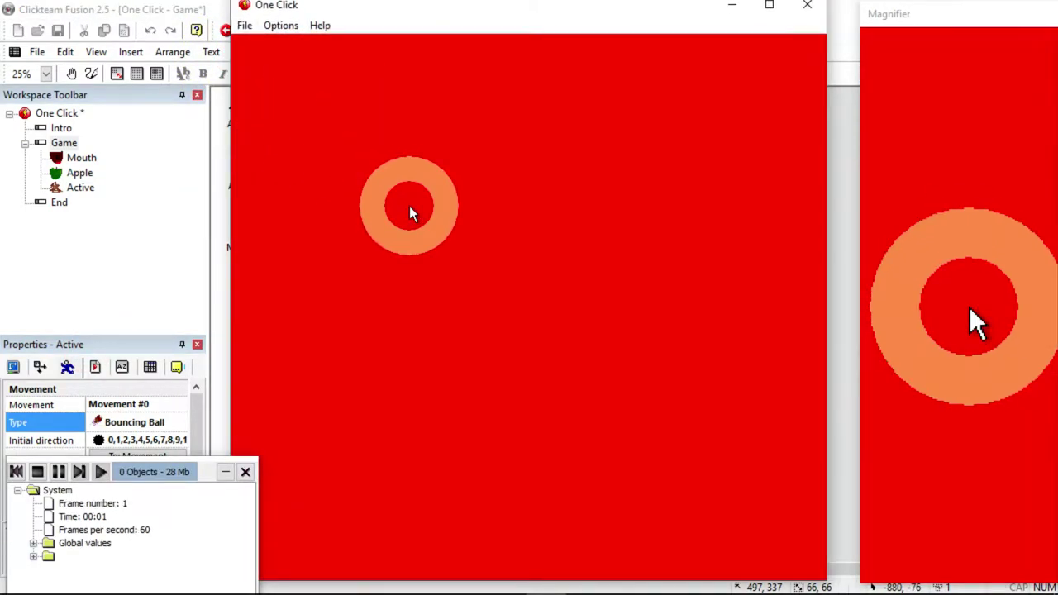
pyautogui.click(410, 207)
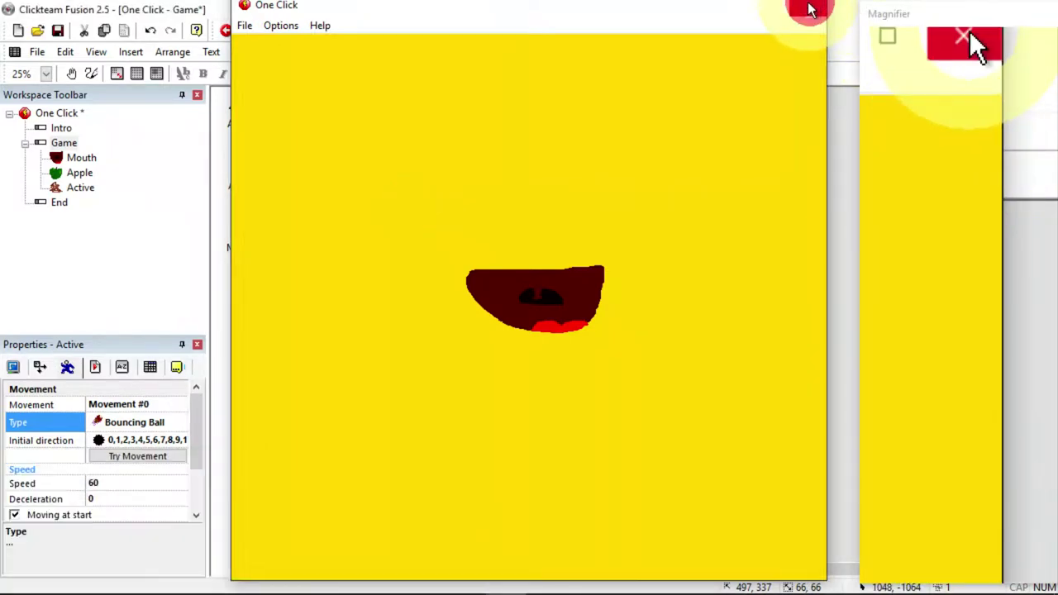
pyautogui.click(809, 6)
# Run only the Game frame to check how the objects move, and close the test window.
pyautogui.click(240, 52)
pyautogui.click(248, 113)
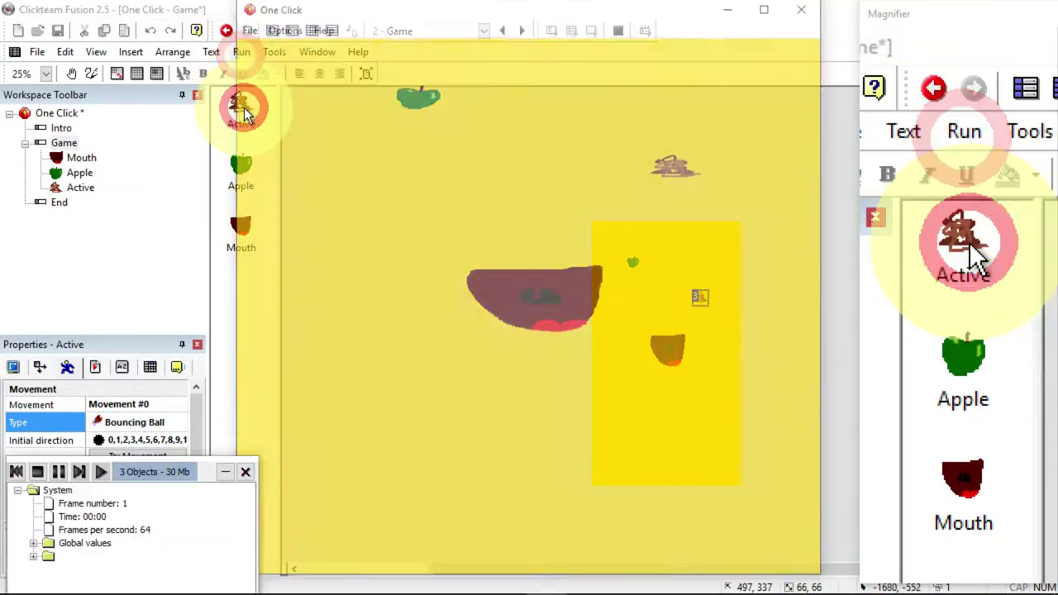
pyautogui.click(814, 5)
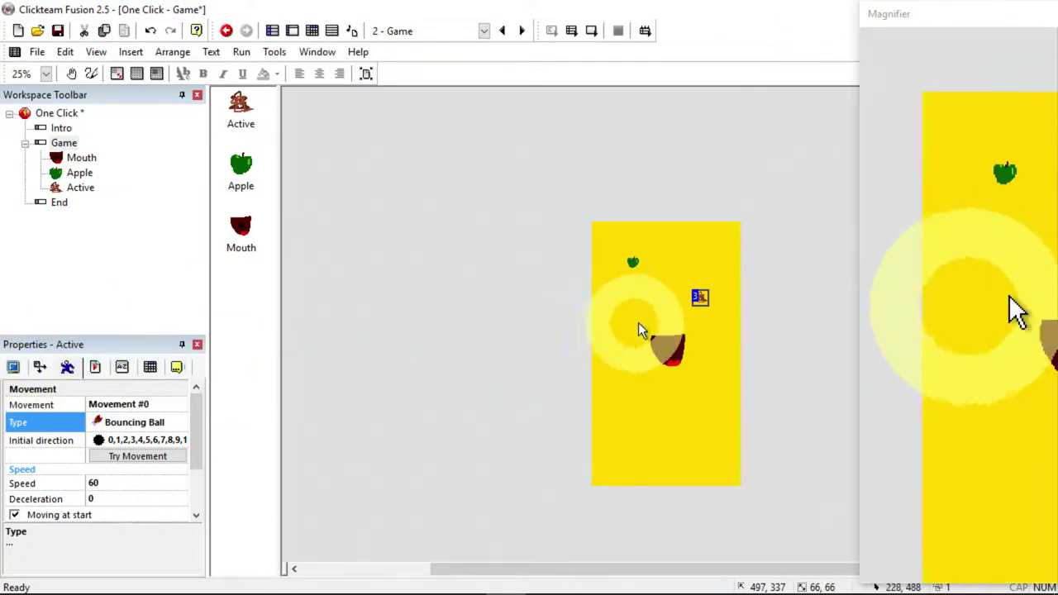
# Rename the brown scribble object as Mud.
pyautogui.click(697, 299)
pyautogui.press('F2')
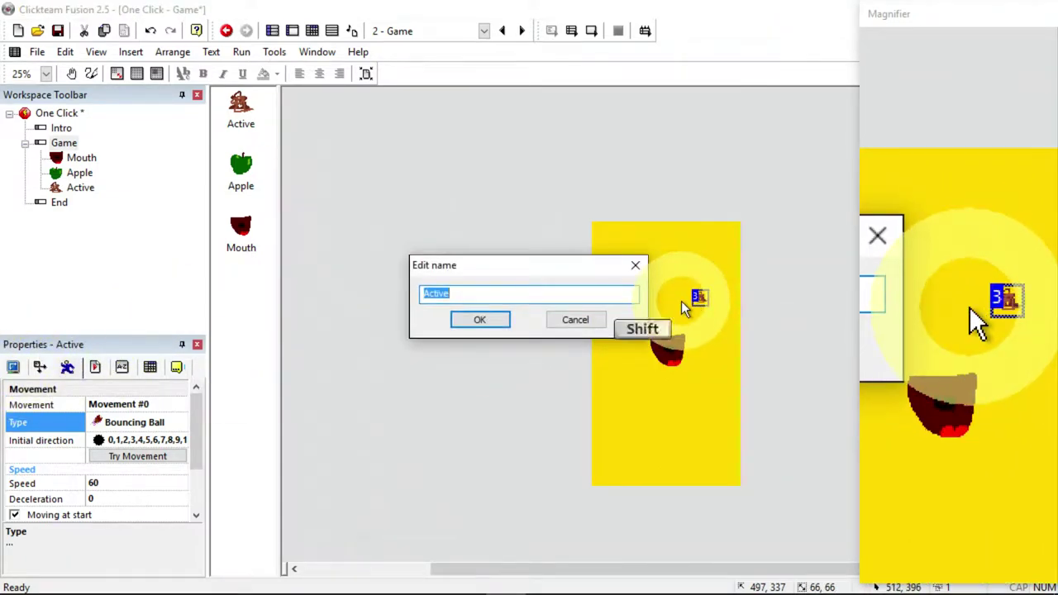
pyautogui.write('Mud')
pyautogui.press('Return')
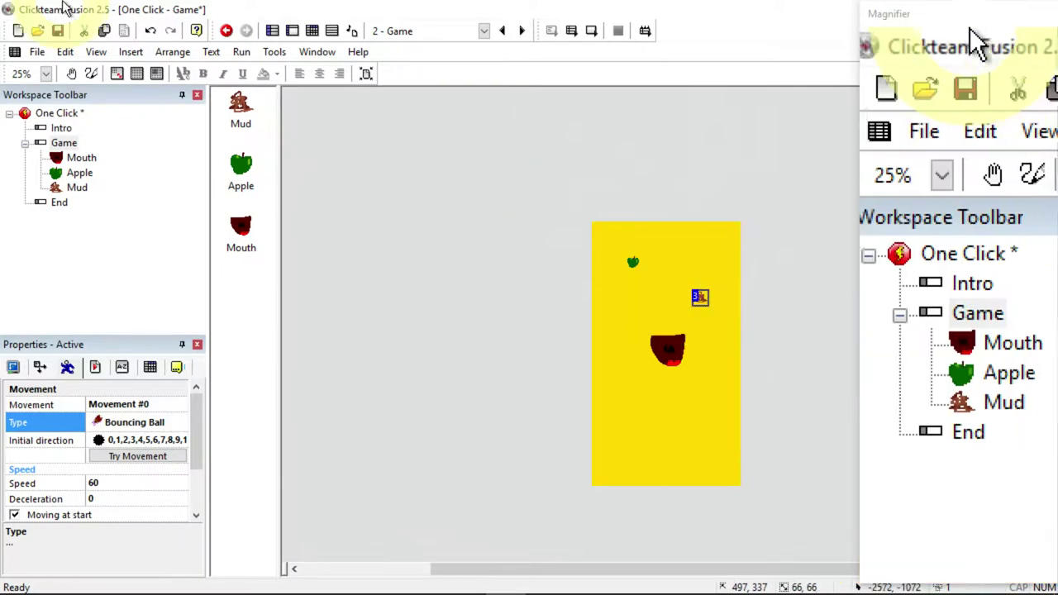
# In the Game frame's event editor, add a condition testing whether Apple leaves the play area on any of the four sides.
pyautogui.click(312, 35)
pyautogui.click(281, 121)
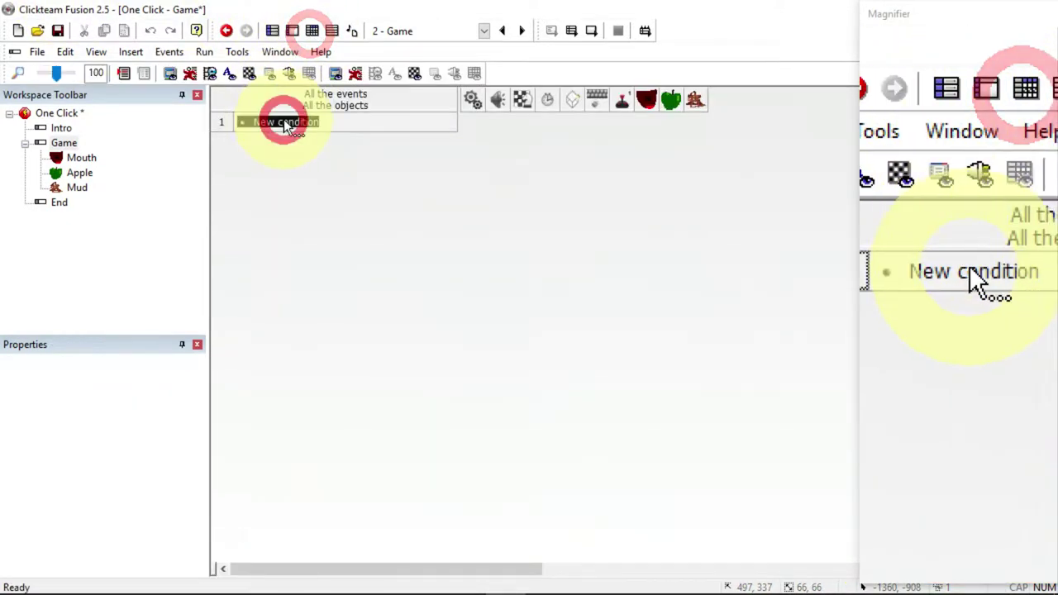
pyautogui.click(300, 254)
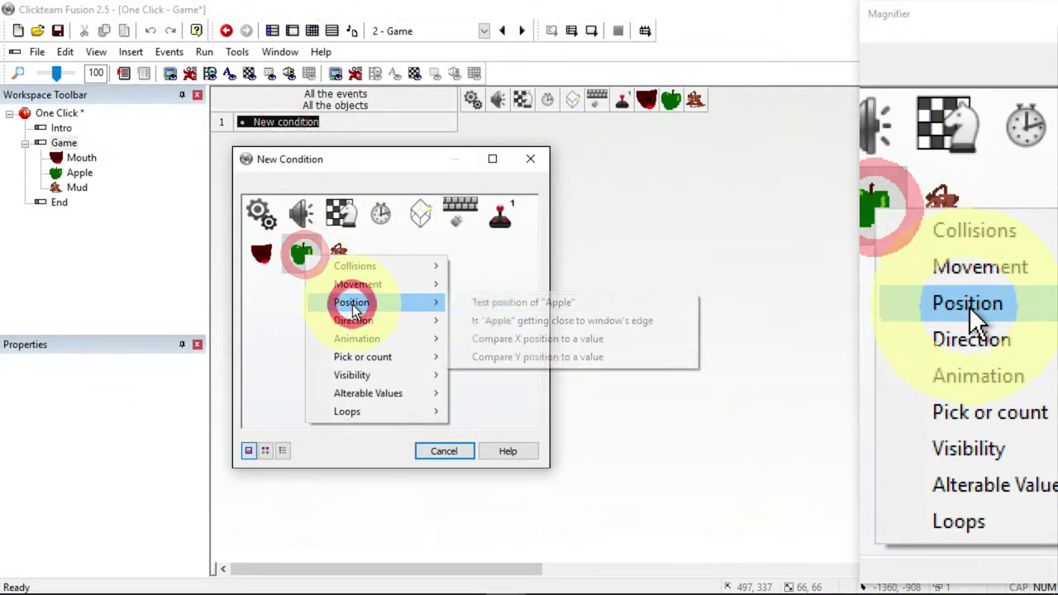
pyautogui.click(364, 303)
pyautogui.click(530, 303)
pyautogui.click(357, 264)
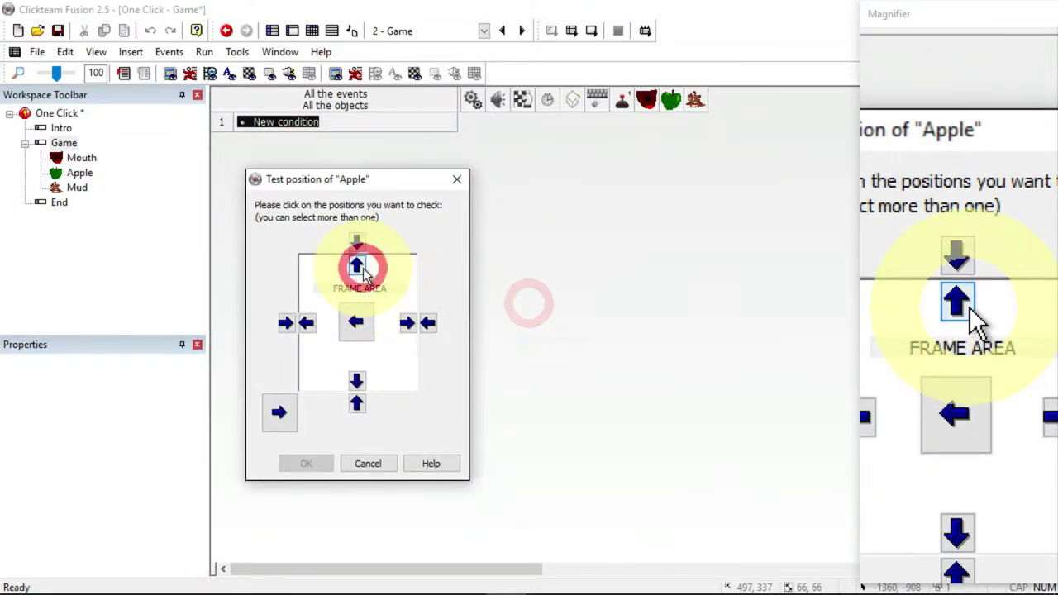
pyautogui.click(406, 322)
pyautogui.click(356, 380)
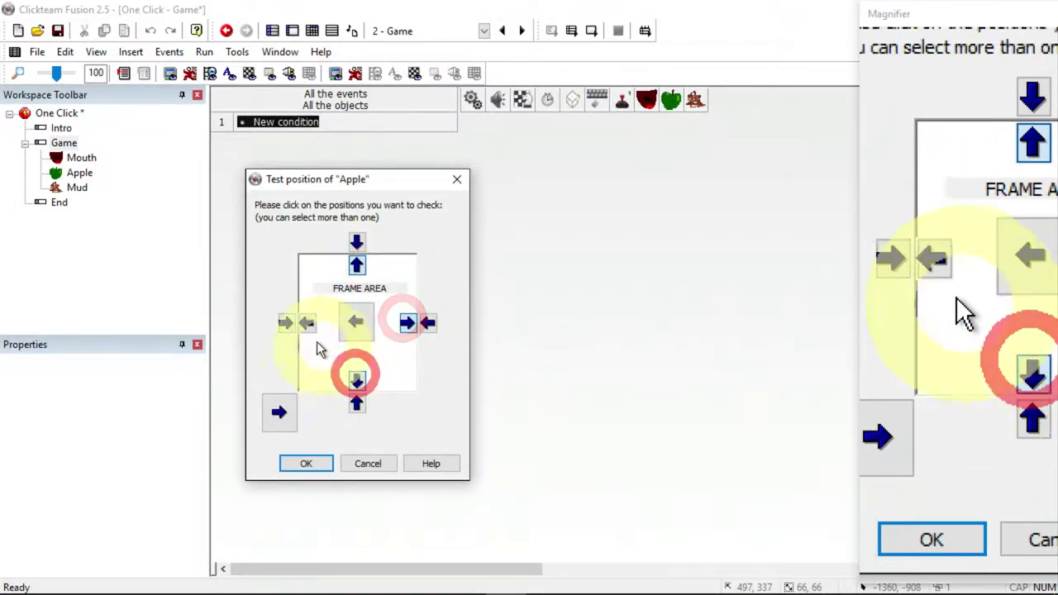
pyautogui.click(306, 322)
pyautogui.click(299, 465)
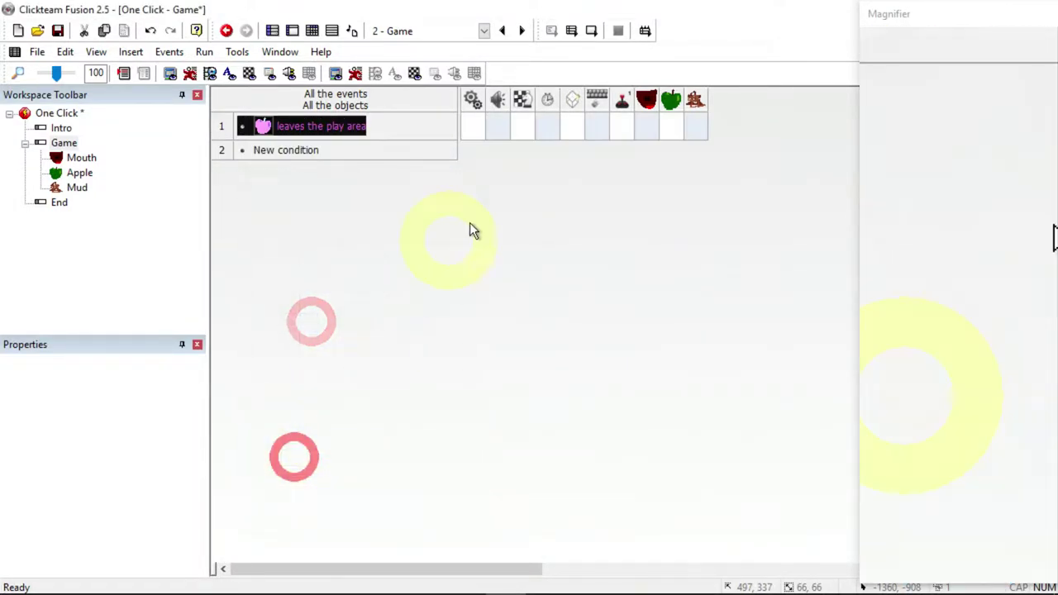
# Make Apple bounce whenever it leaves the play area.
pyautogui.rightClick(674, 128)
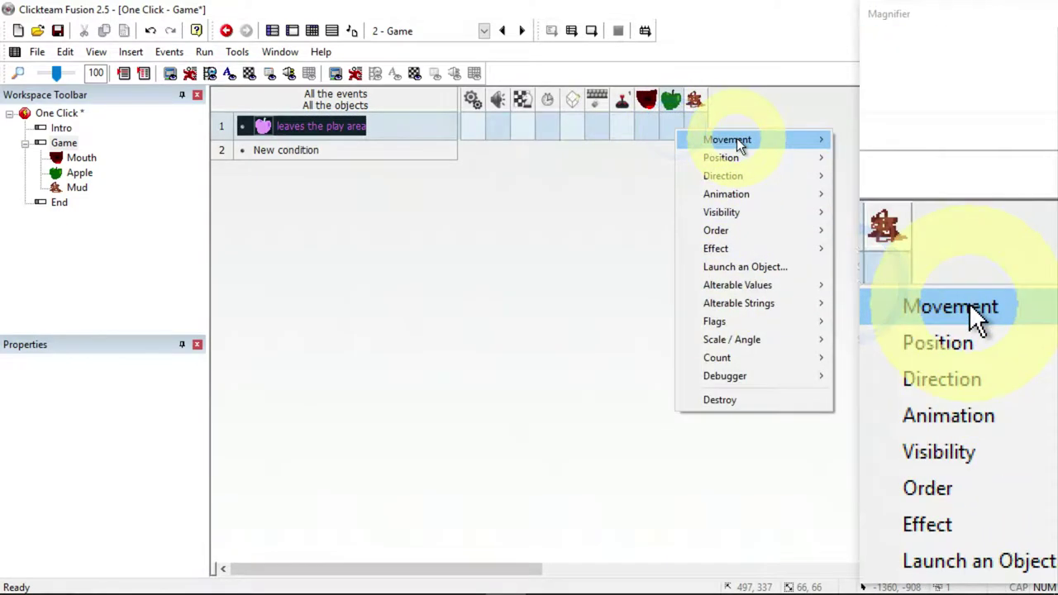
pyautogui.moveTo(737, 139)
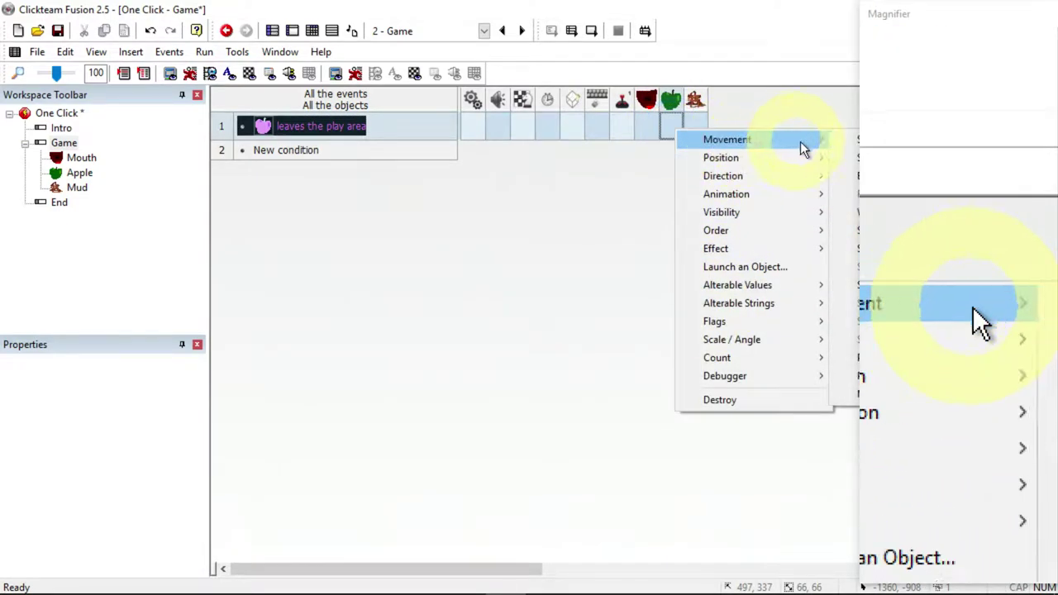
pyautogui.click(841, 178)
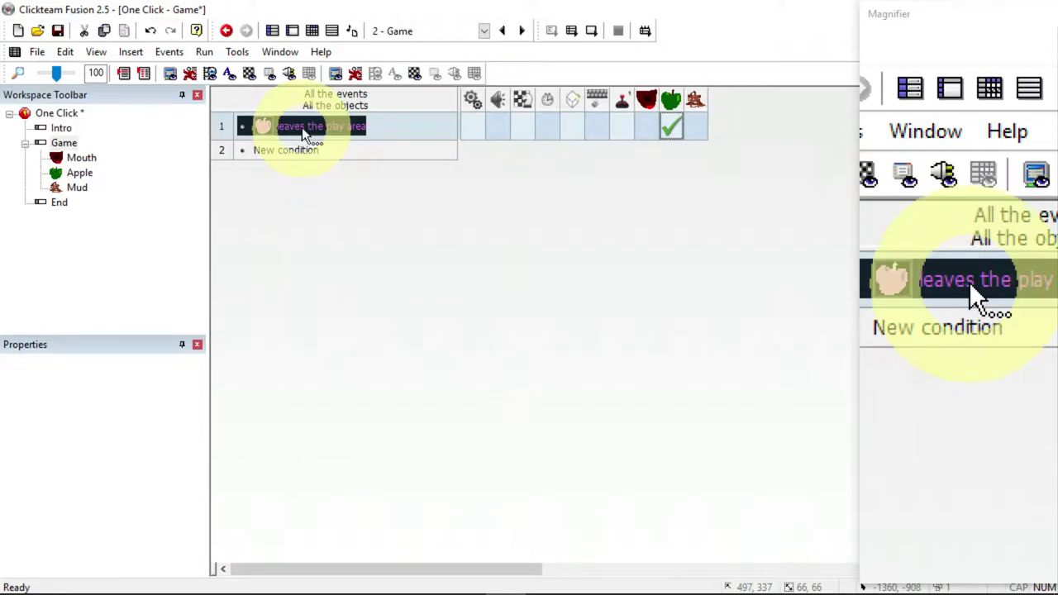
# Duplicate the leaves-the-play-area event for Mud and copy the bounce action to the Mud object.
pyautogui.click(297, 157)
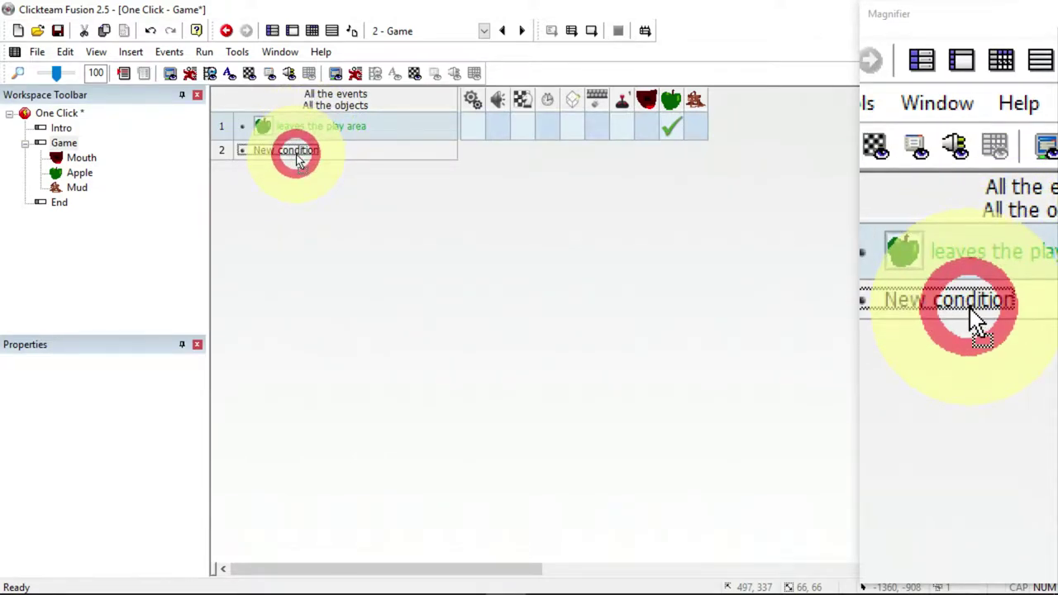
pyautogui.click(262, 154)
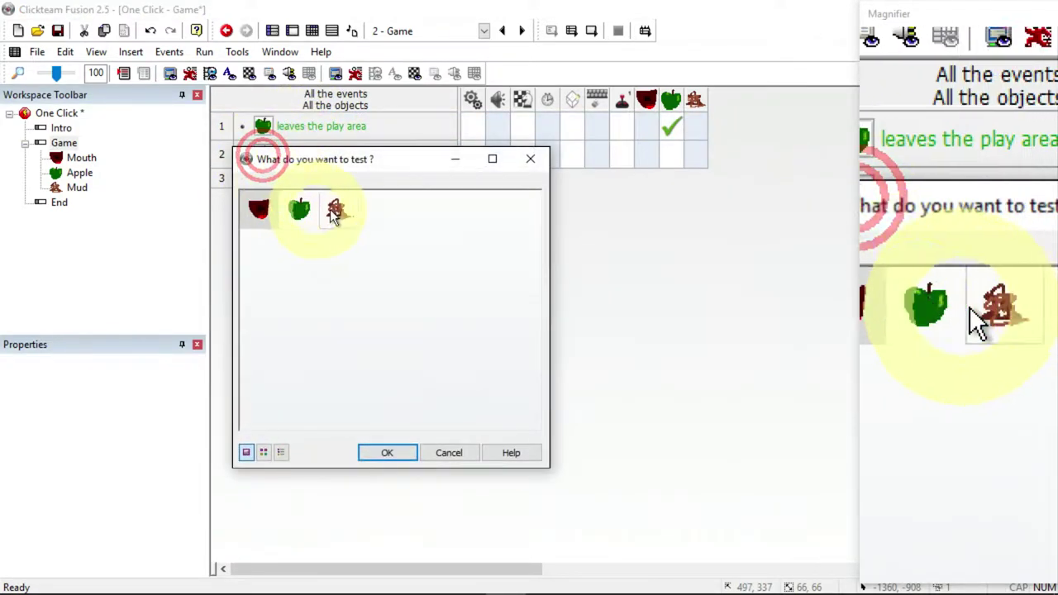
pyautogui.click(335, 211)
pyautogui.click(694, 156)
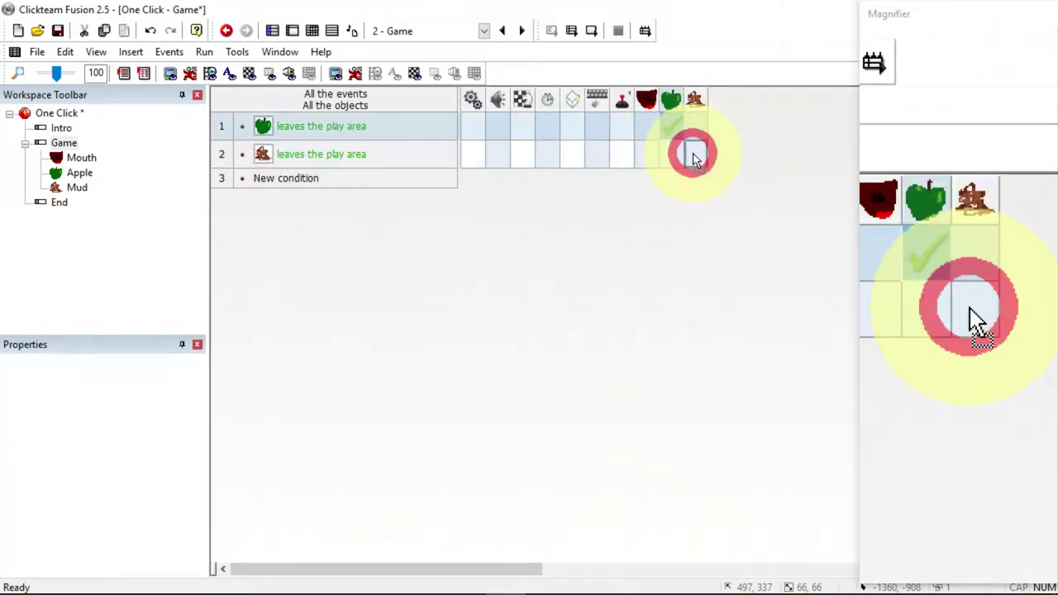
# Run only the Game frame, resize the test window while watching the objects bounce, and close it.
pyautogui.click(205, 51)
pyautogui.click(216, 106)
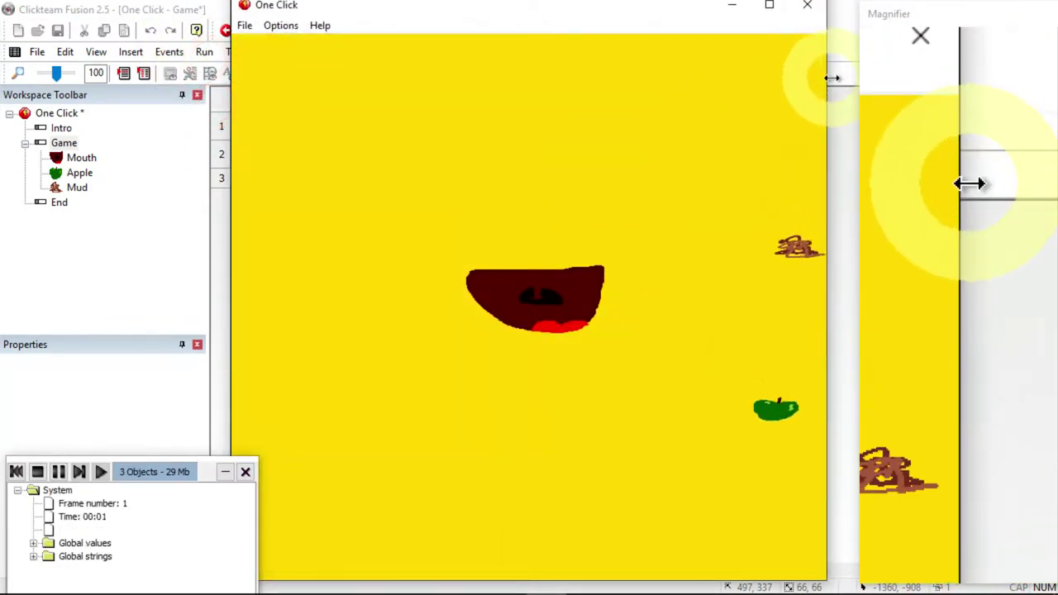
pyautogui.moveTo(832, 77); pyautogui.dragTo(596, 89)
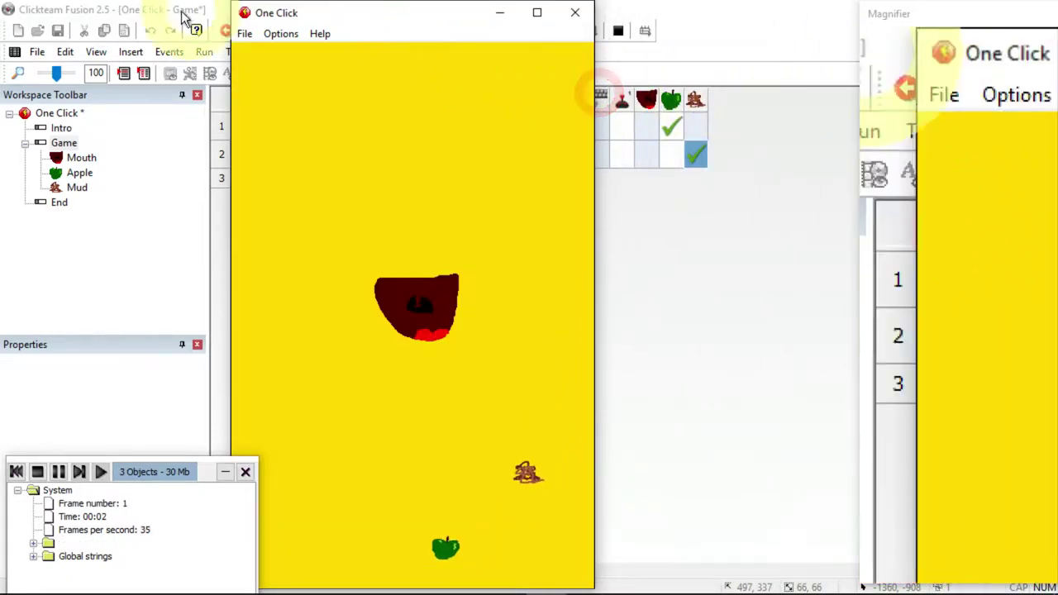
pyautogui.moveTo(233, 2); pyautogui.dragTo(318, 83)
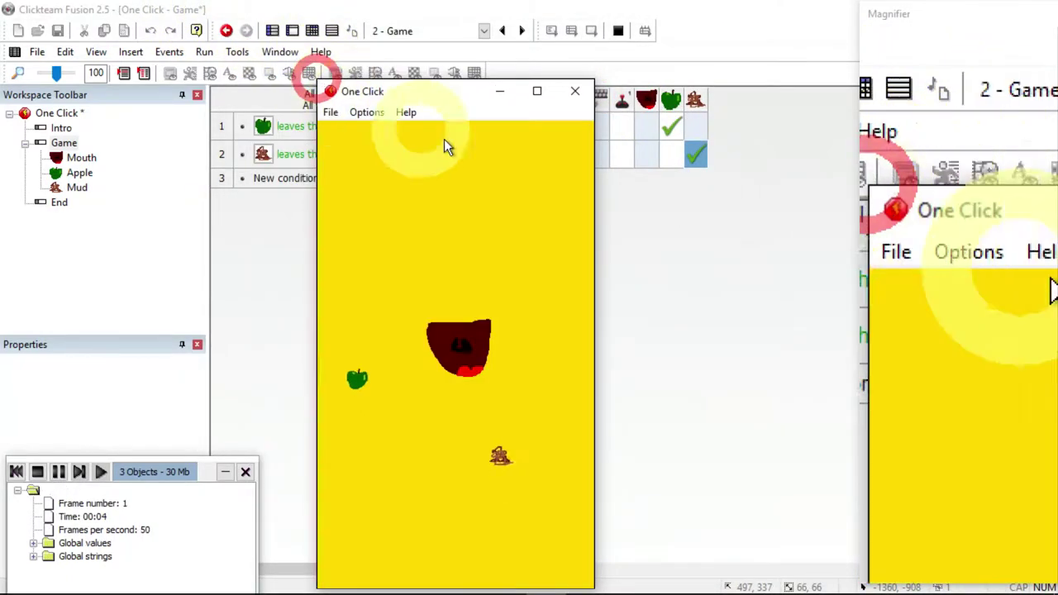
pyautogui.click(589, 90)
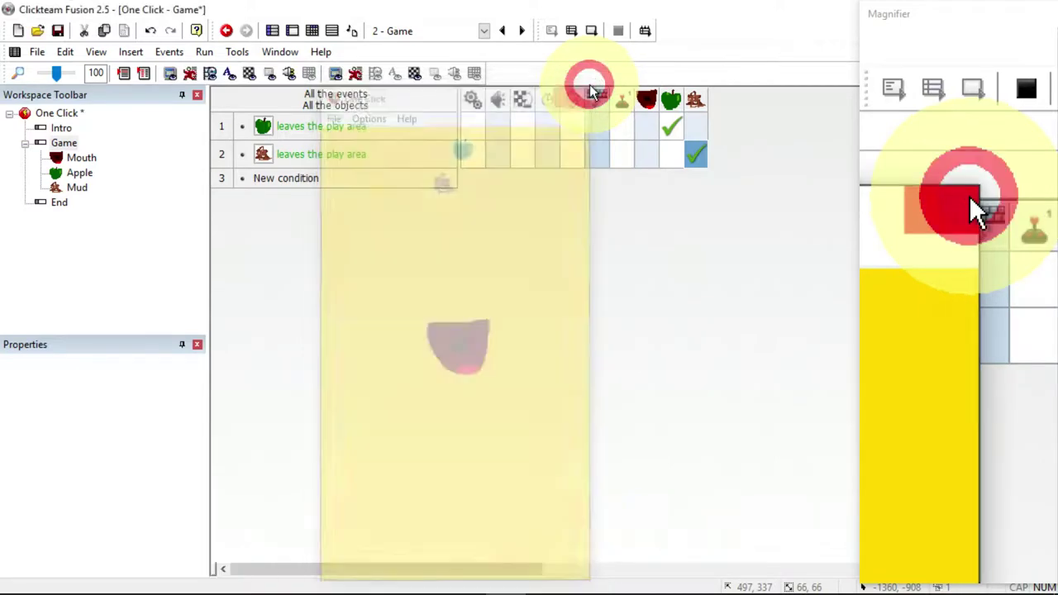
# Add an event that goes to the next frame when Mud collides with Mouth.
pyautogui.click(296, 180)
pyautogui.click(341, 254)
pyautogui.moveTo(392, 275)
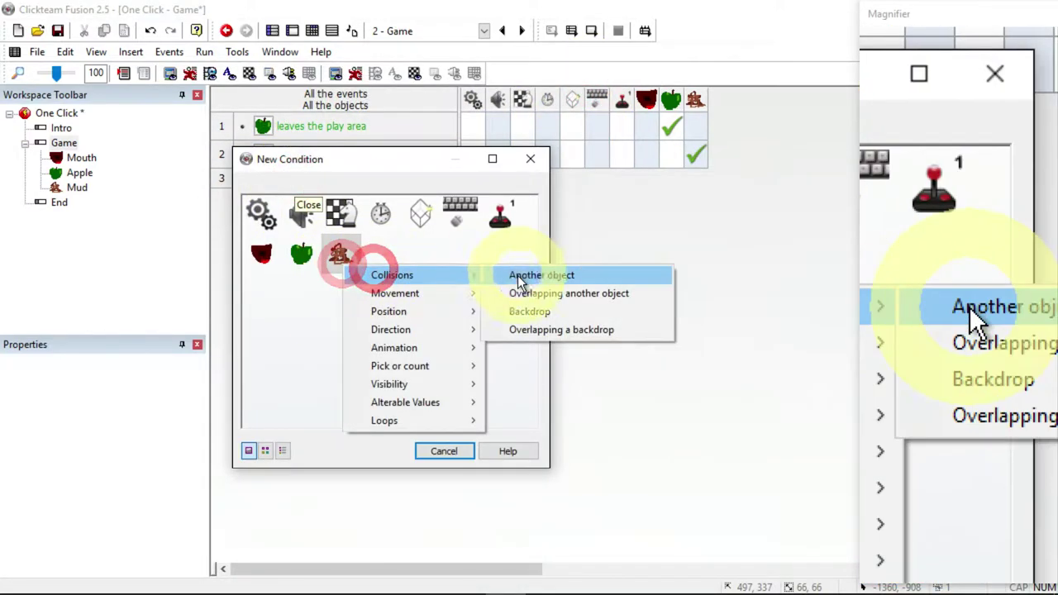
pyautogui.click(518, 275)
pyautogui.click(262, 207)
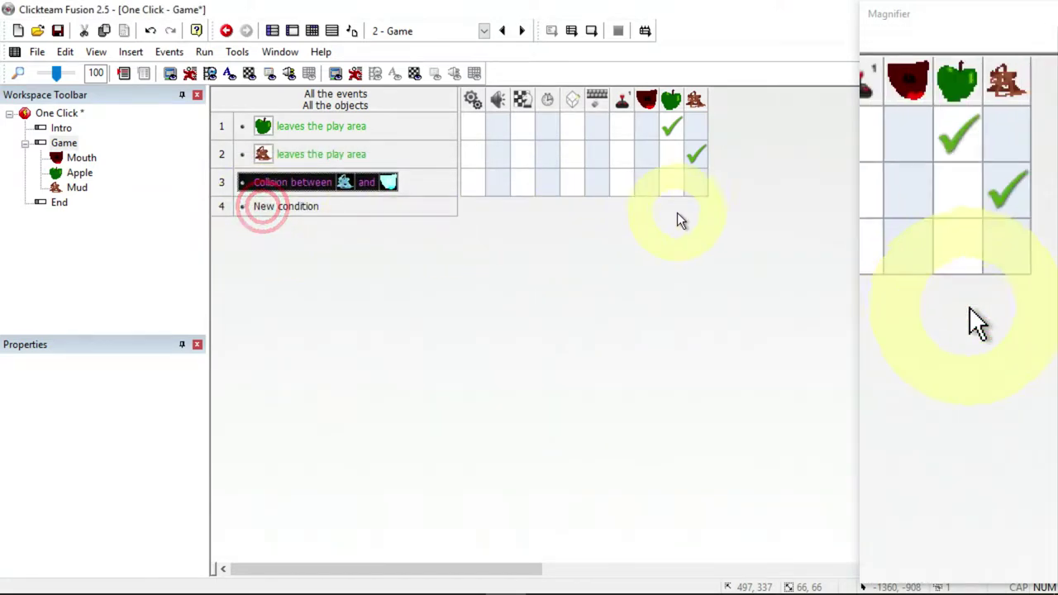
pyautogui.click(513, 183)
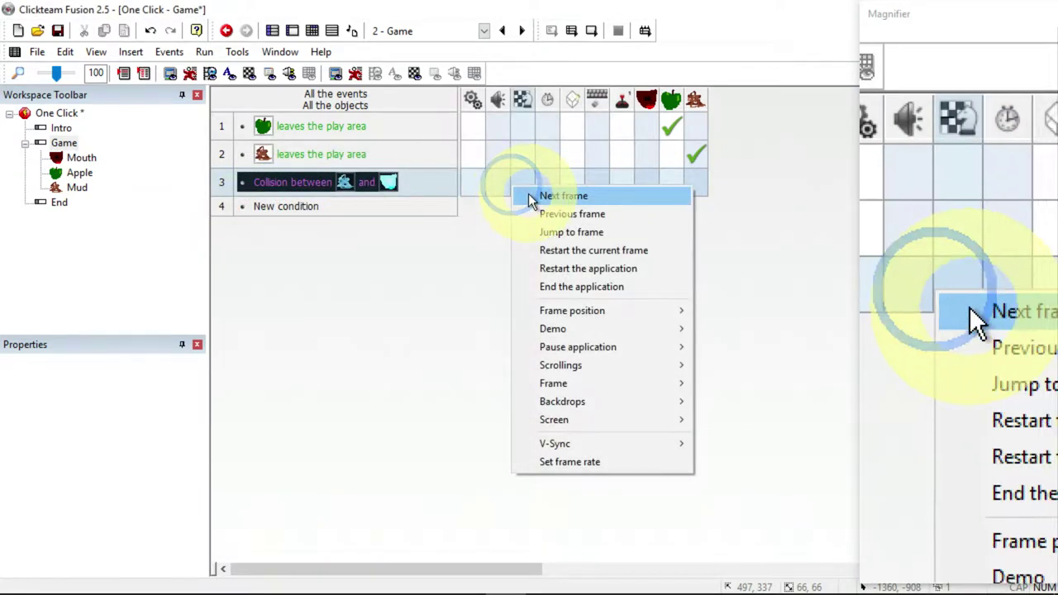
pyautogui.click(530, 198)
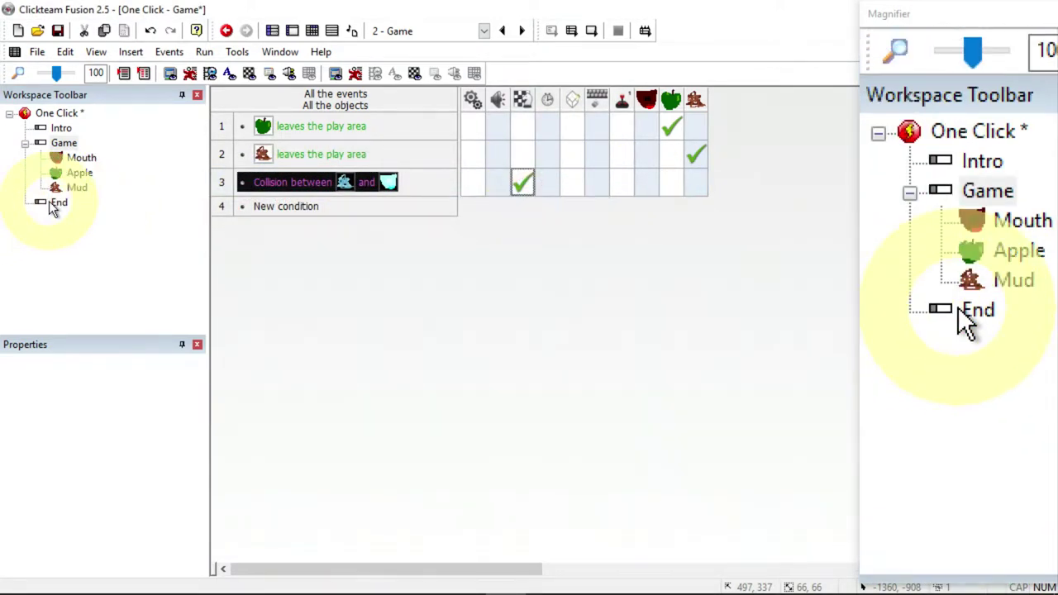
# Run the Game frame to test the collision between Mud and Mouth.
pyautogui.click(204, 51)
pyautogui.click(239, 91)
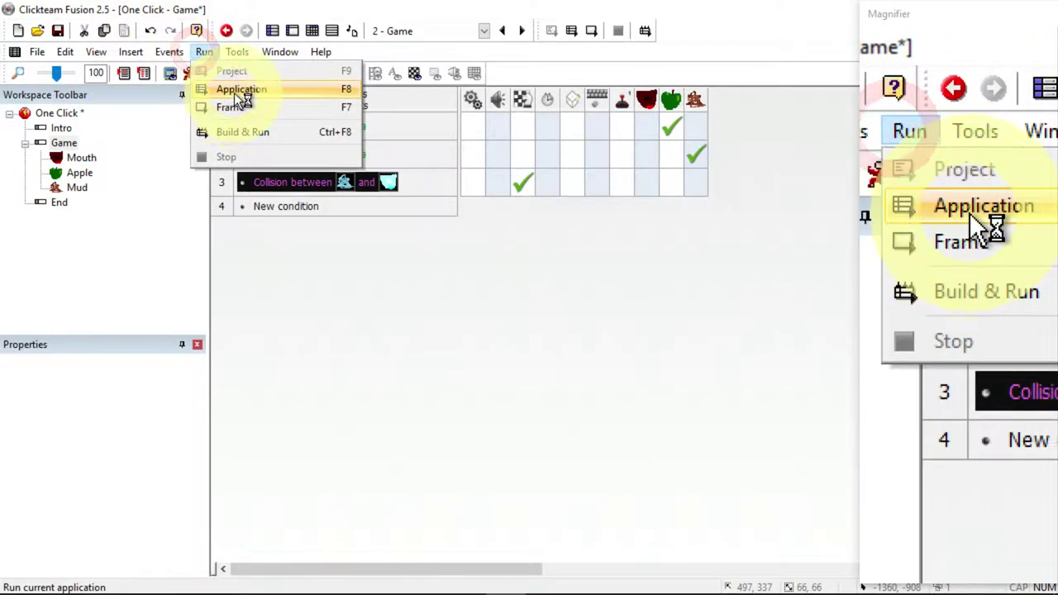
pyautogui.click(230, 107)
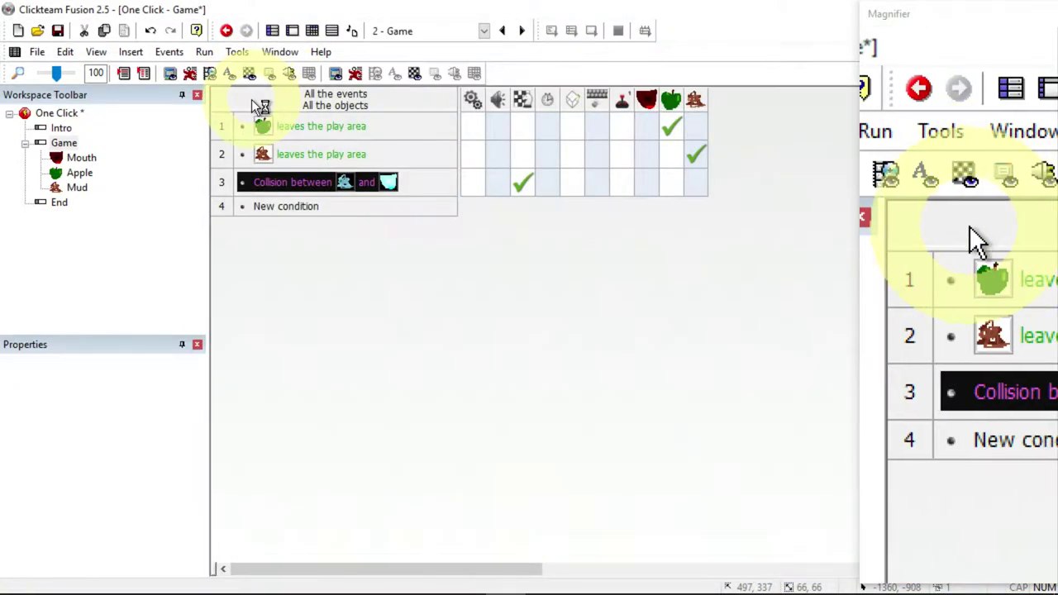
pyautogui.press('F7')
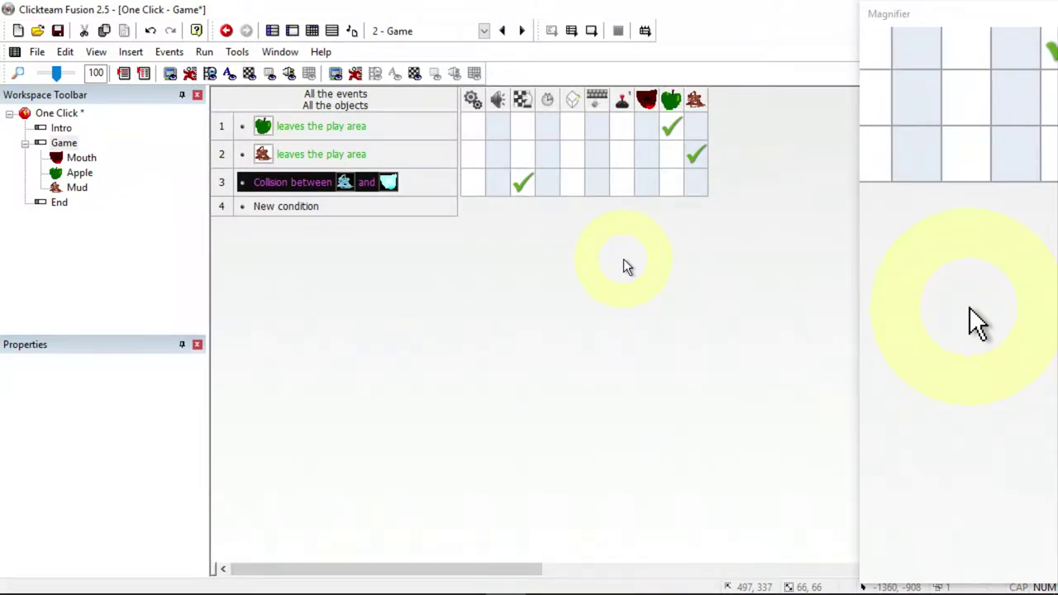
# Duplicate the Mud and Mouth collision condition as a new event and replace Mud with Apple.
pyautogui.click(309, 190)
pyautogui.keyDown('ctrl'); pyautogui.moveTo(308, 190); pyautogui.dragTo(302, 207); pyautogui.keyUp('ctrl')
pyautogui.doubleClick(345, 212)
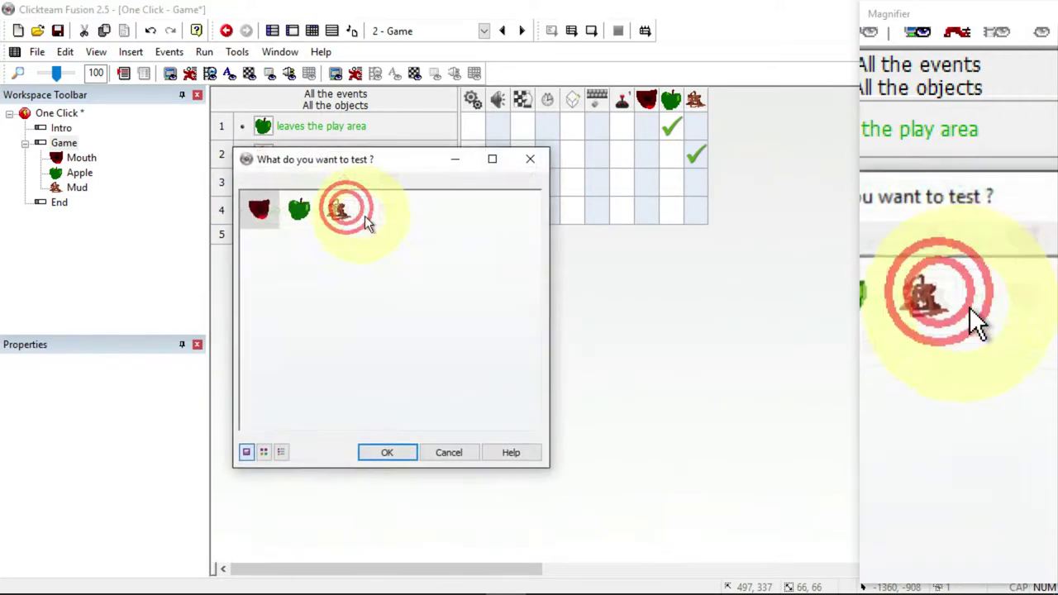
pyautogui.click(298, 209)
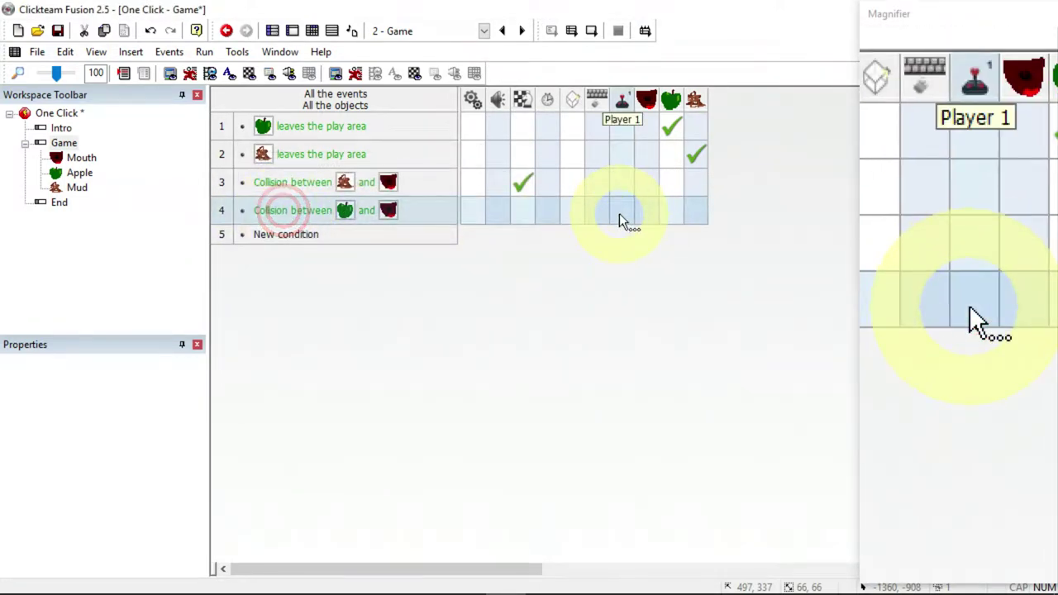
# Add an action to the Apple and Mouth collision event that adds to Player 1's score.
pyautogui.rightClick(622, 214)
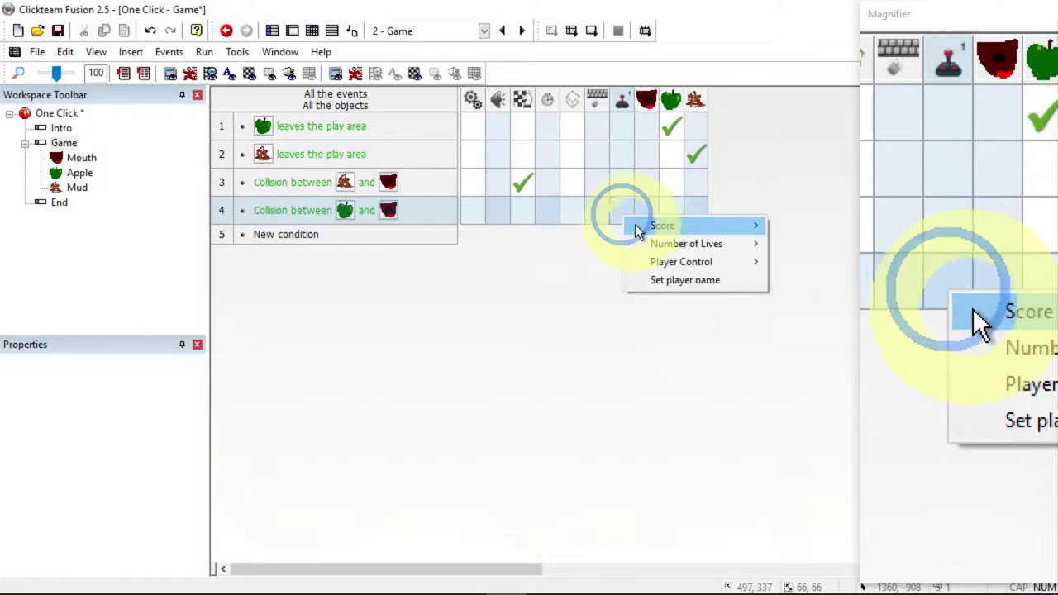
pyautogui.moveTo(720, 232)
pyautogui.click(784, 241)
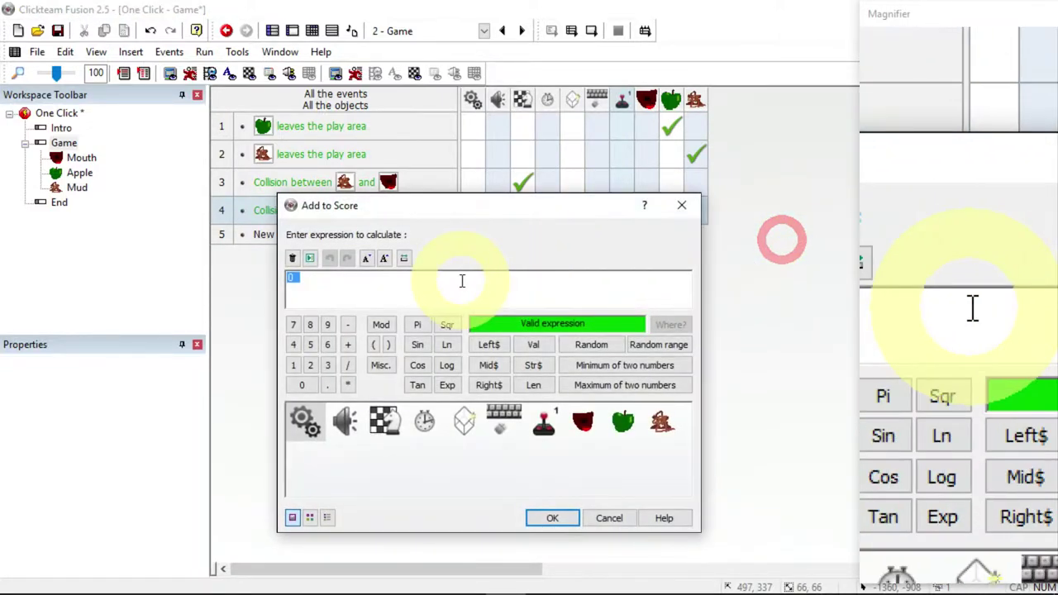
pyautogui.press('Return')
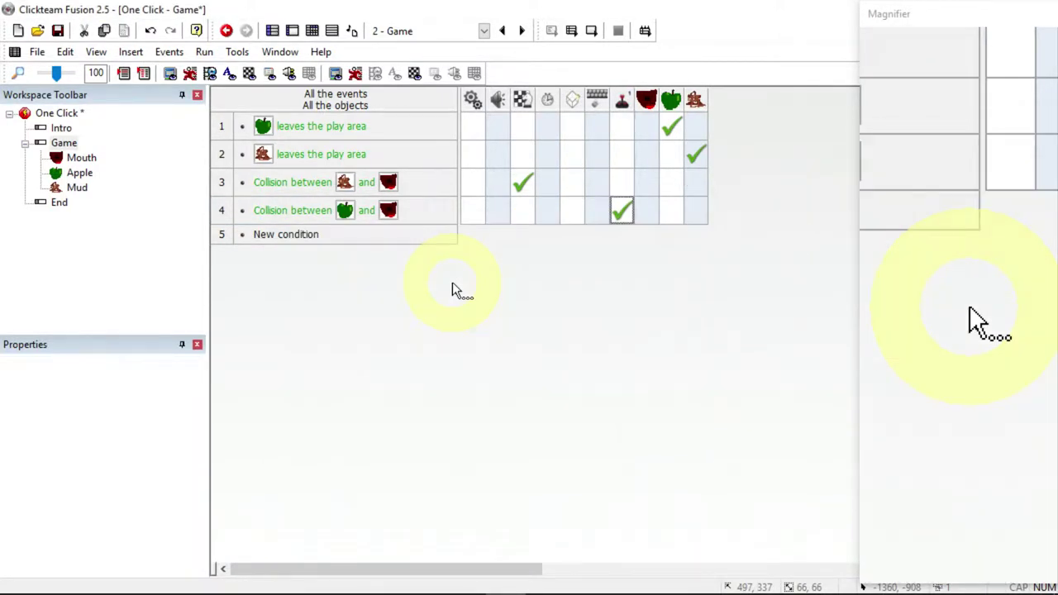
# In the Game frame's editor, insert a Score object near the upper-right corner of the yellow play area.
pyautogui.click(292, 33)
pyautogui.click(130, 53)
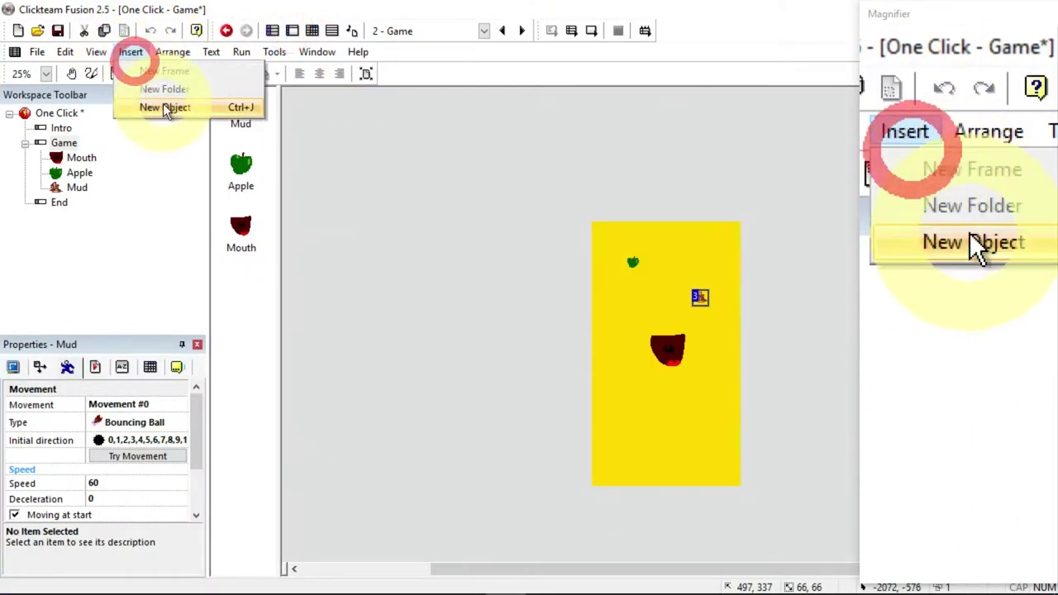
pyautogui.click(149, 106)
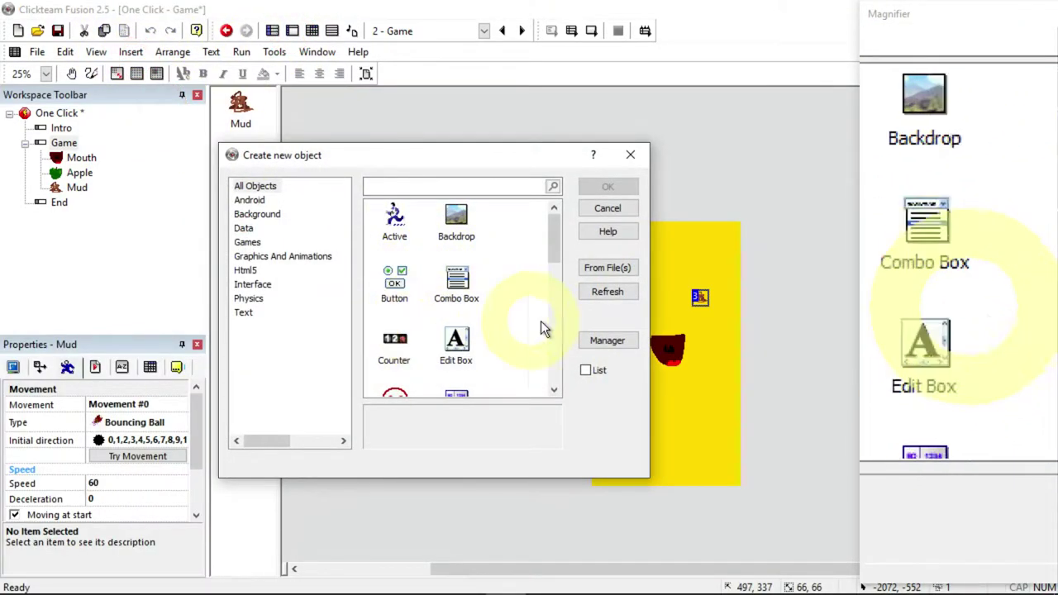
pyautogui.moveTo(556, 249); pyautogui.dragTo(550, 379)
pyautogui.doubleClick(395, 302)
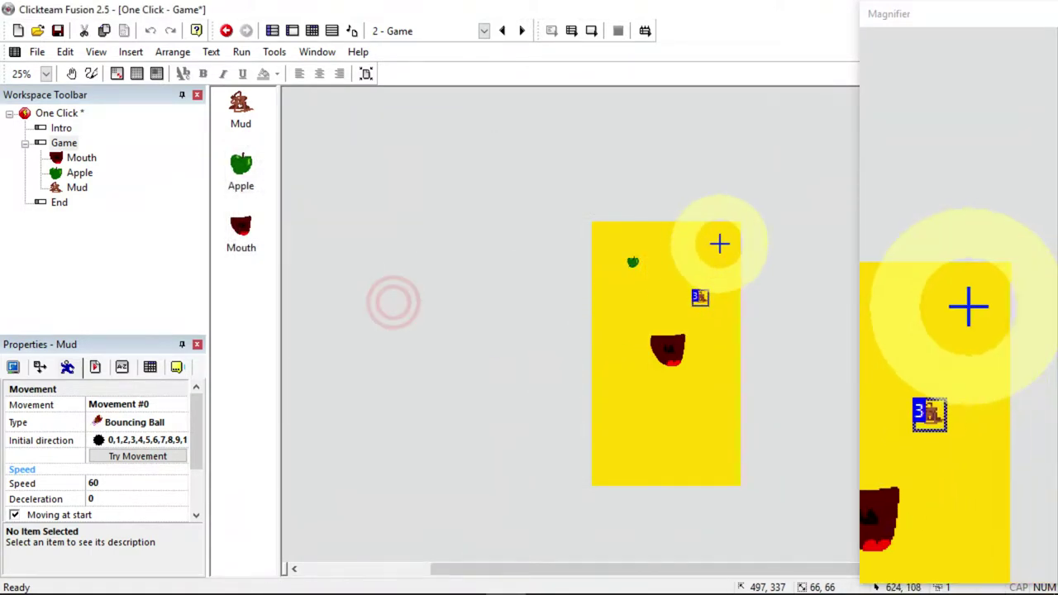
pyautogui.click(721, 244)
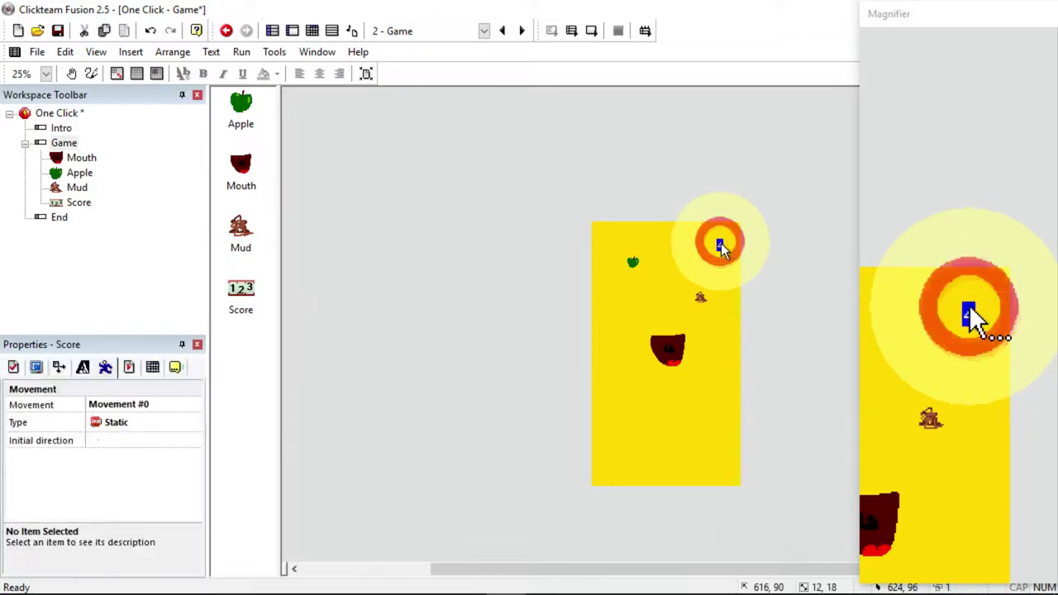
# Change the Score object's digits to blue (0000FF) Tahoma Bold at size 48.
pyautogui.doubleClick(721, 244)
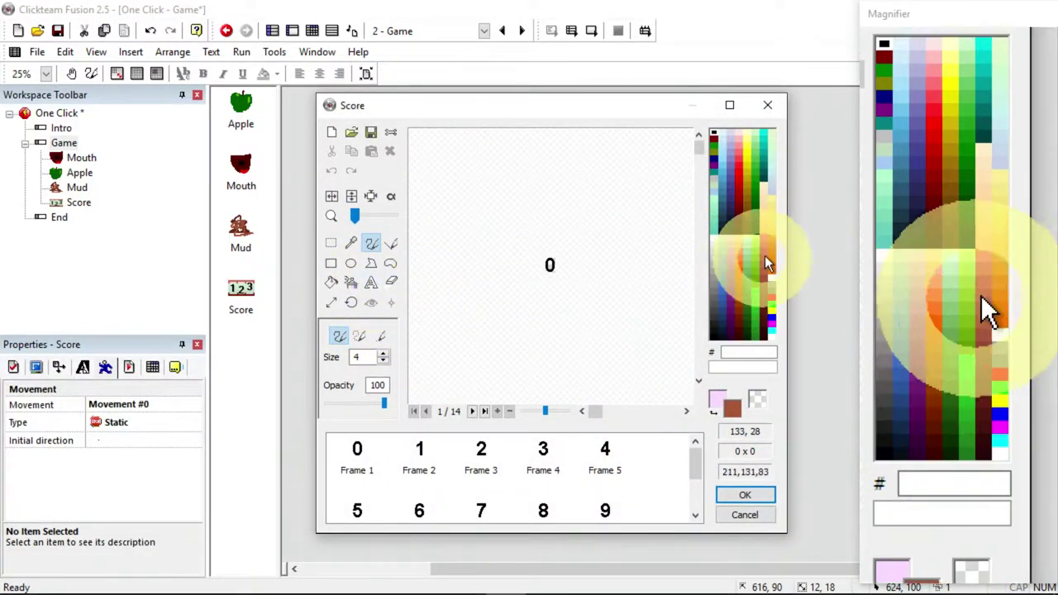
pyautogui.click(771, 316)
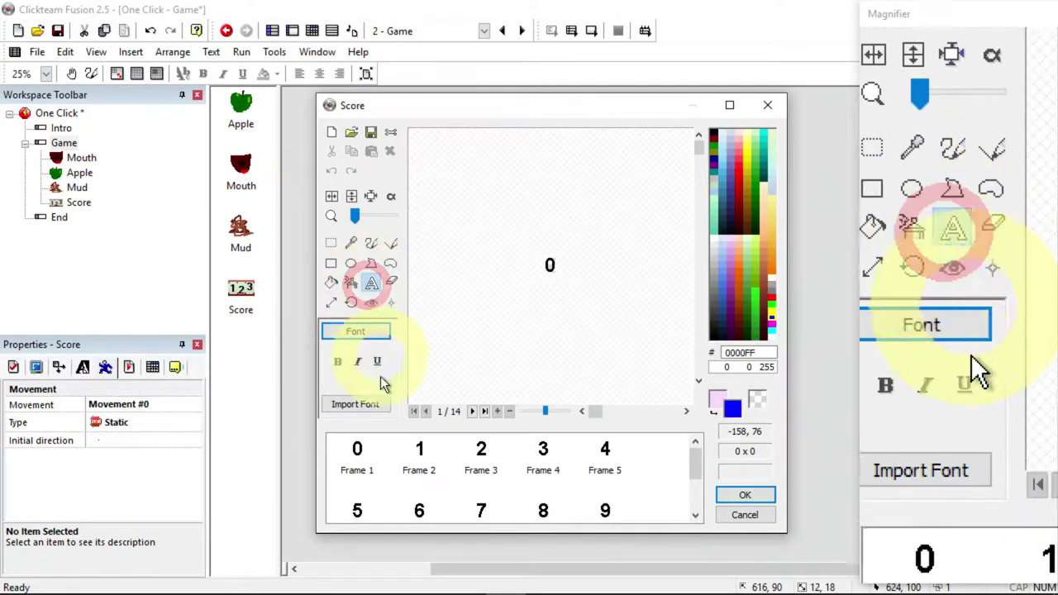
pyautogui.click(375, 403)
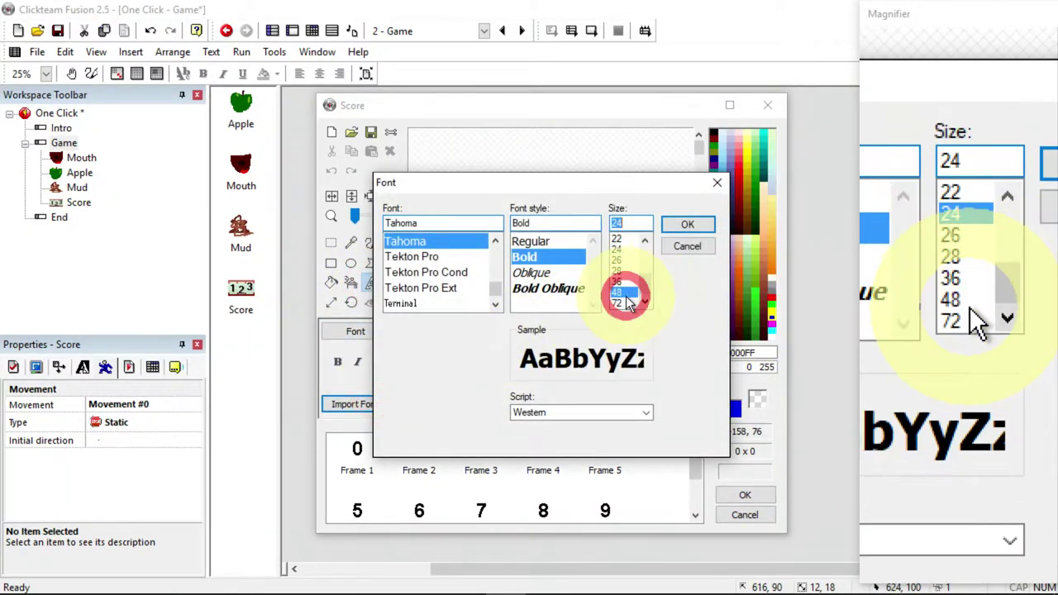
pyautogui.click(622, 292)
pyautogui.click(674, 228)
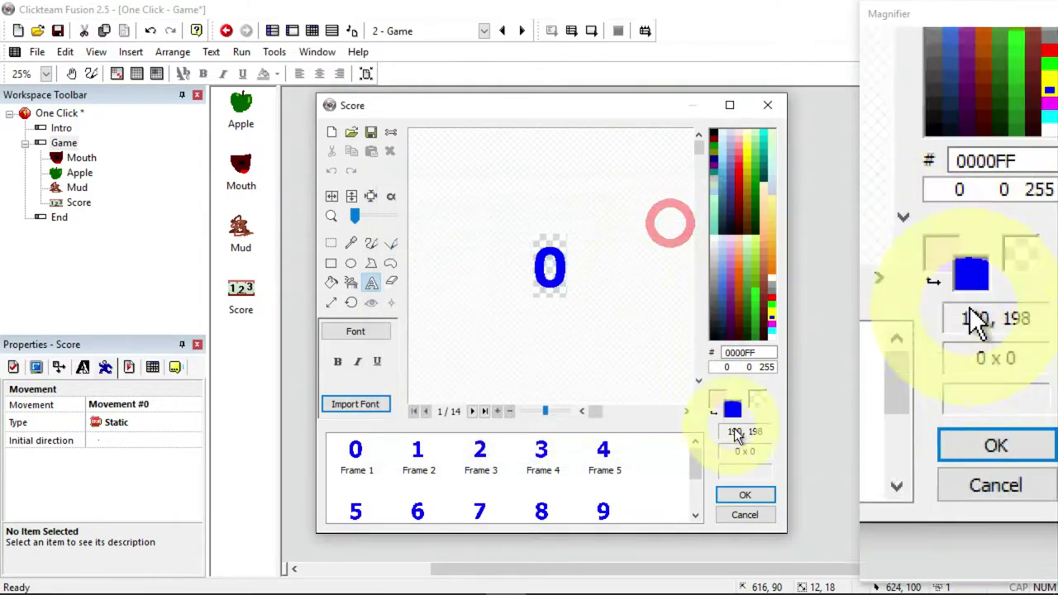
pyautogui.click(746, 494)
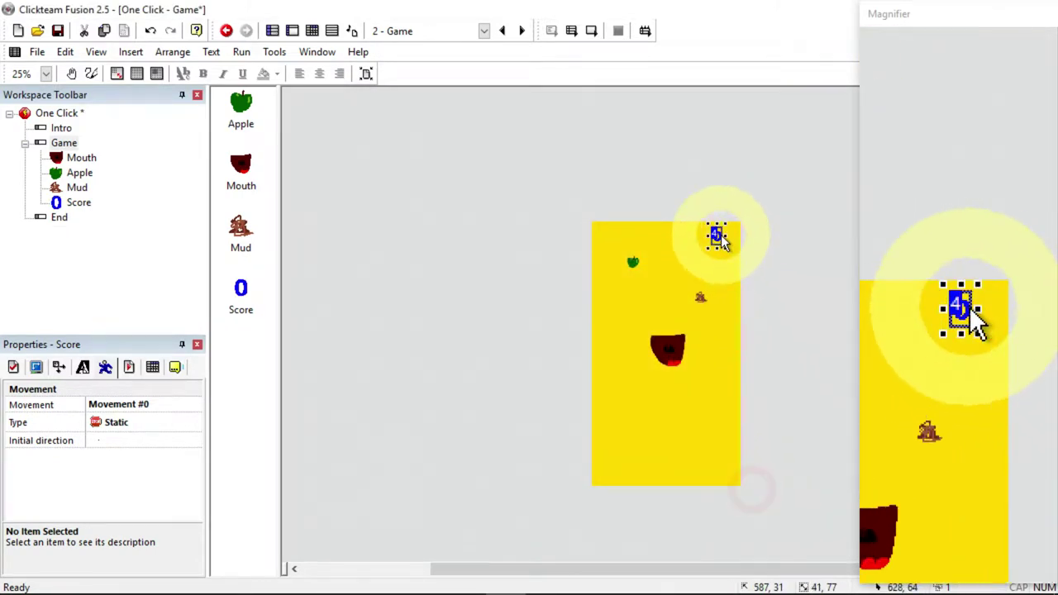
pyautogui.click(712, 183)
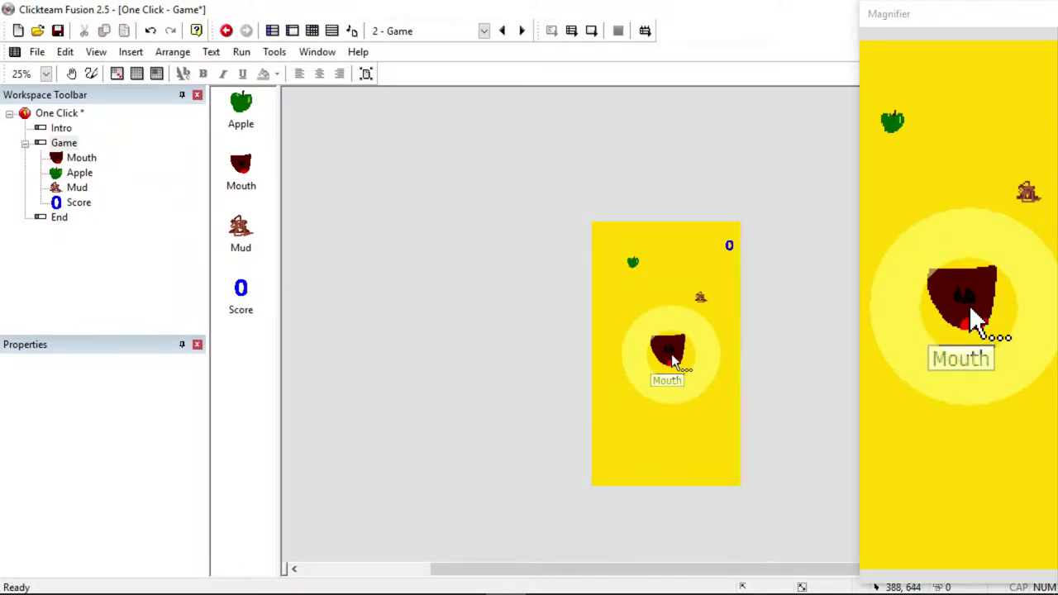
# Move Mouth outside the play area and back to the middle of the yellow frame.
pyautogui.click(672, 354)
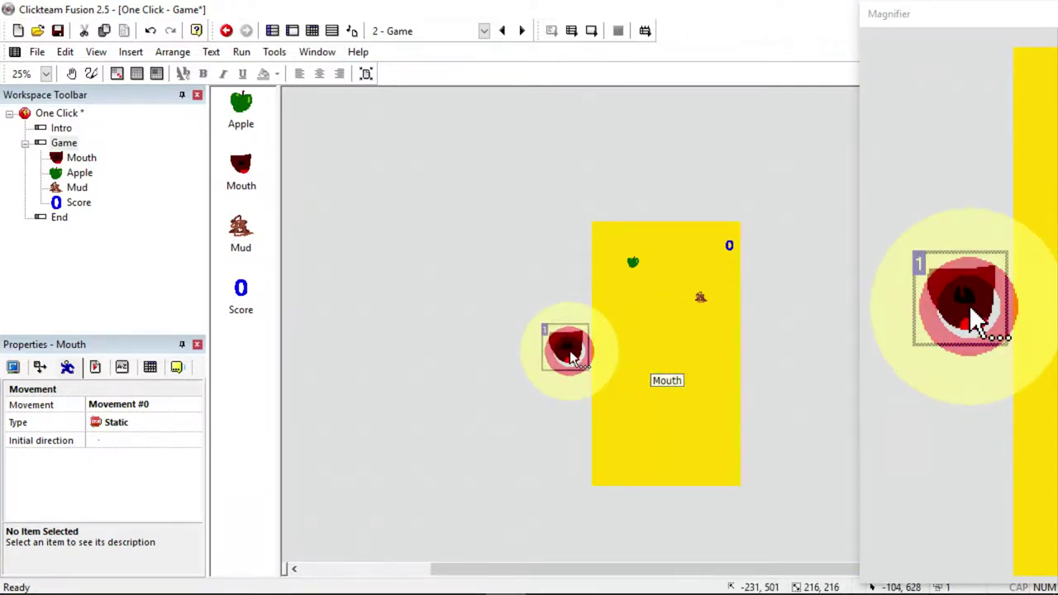
pyautogui.moveTo(571, 354); pyautogui.dragTo(668, 352)
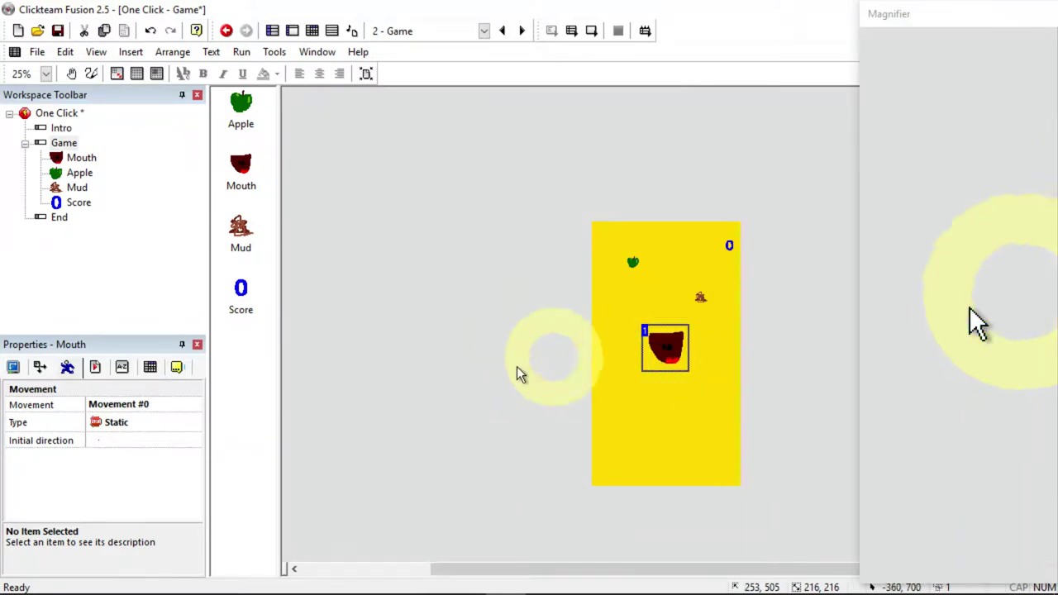
# Turn off "Destroy object if too far from frame" in Mouth's runtime options.
pyautogui.click(95, 371)
pyautogui.scroll(-2, 173, 475)
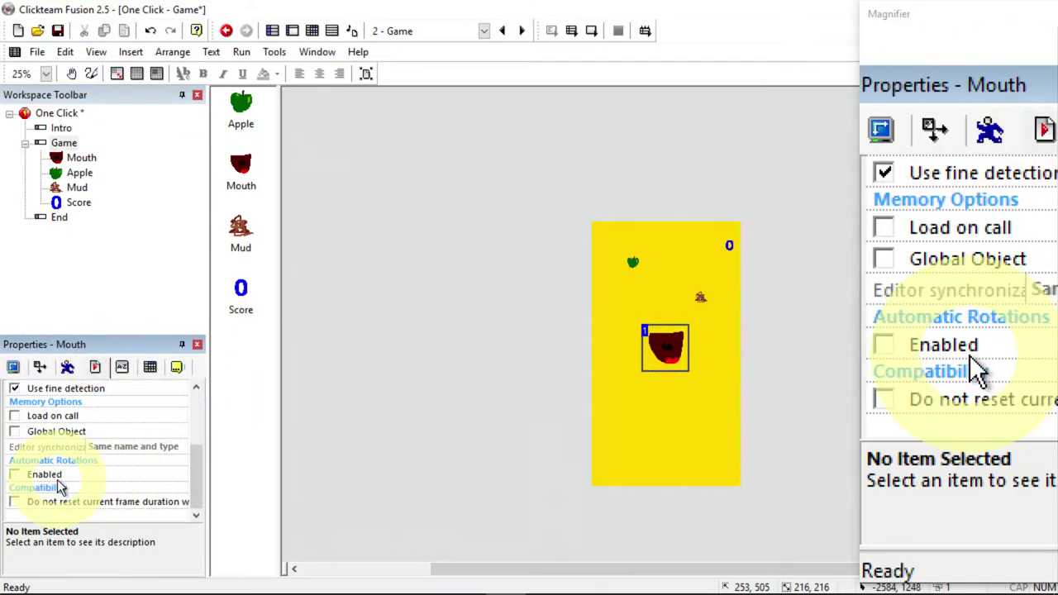
pyautogui.scroll(3, 59, 478)
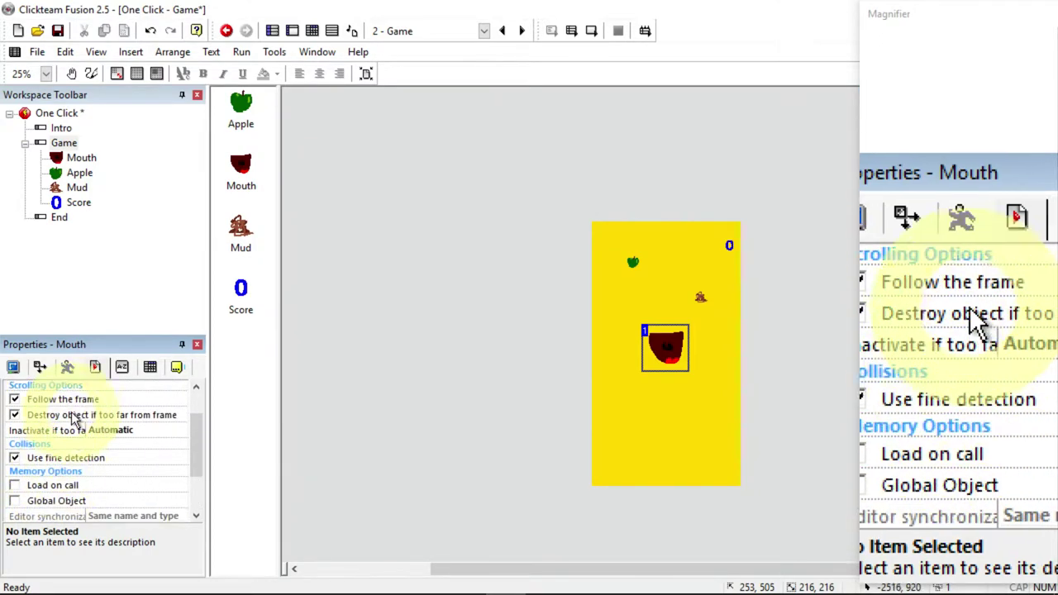
pyautogui.click(14, 414)
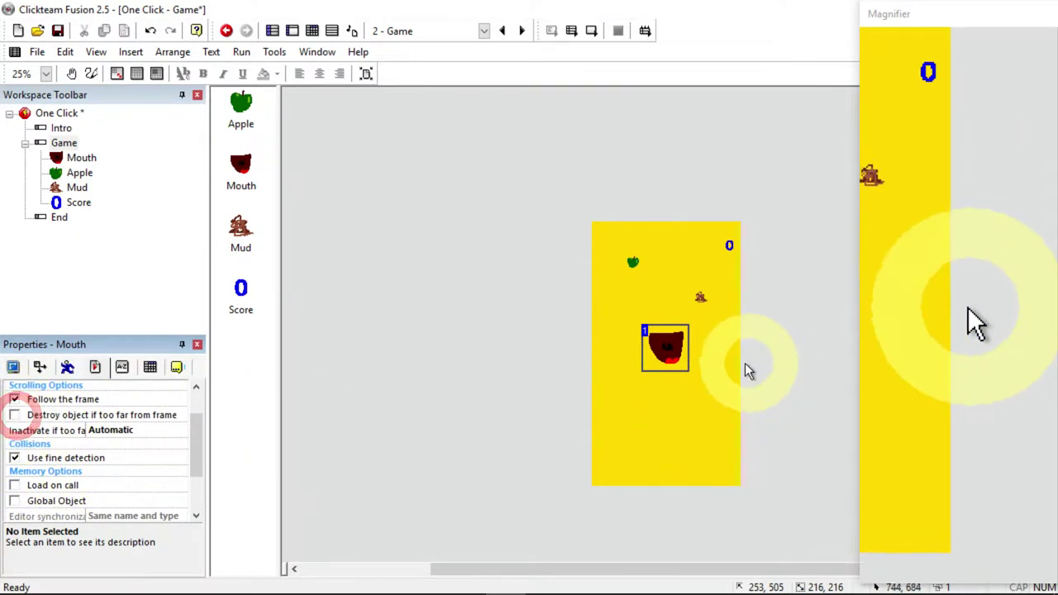
# Add a new event to the Game frame with the condition "Repeat while left mouse-key is pressed".
pyautogui.click(320, 32)
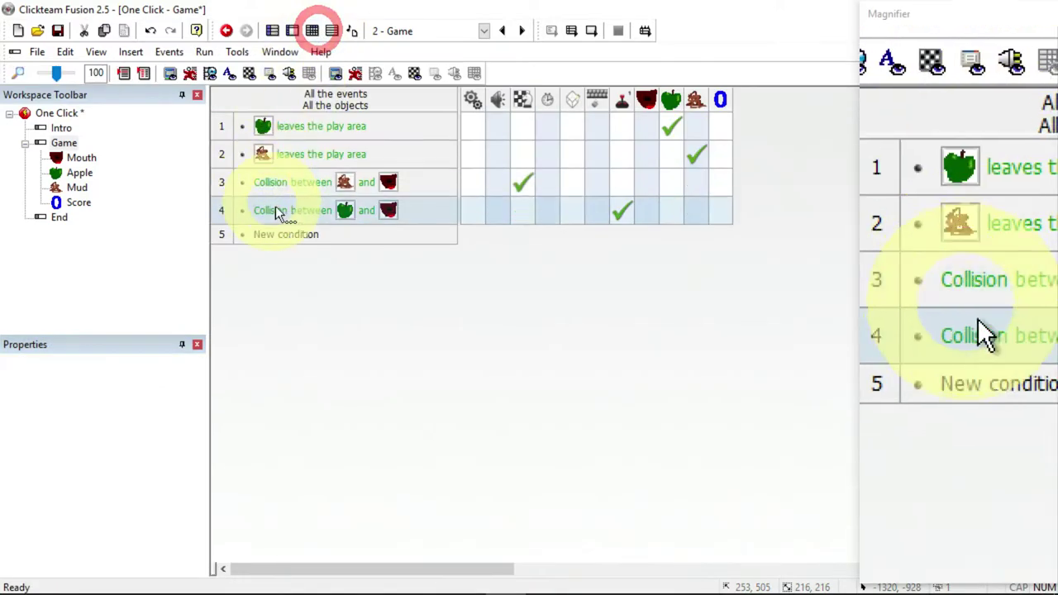
pyautogui.doubleClick(275, 238)
pyautogui.click(458, 217)
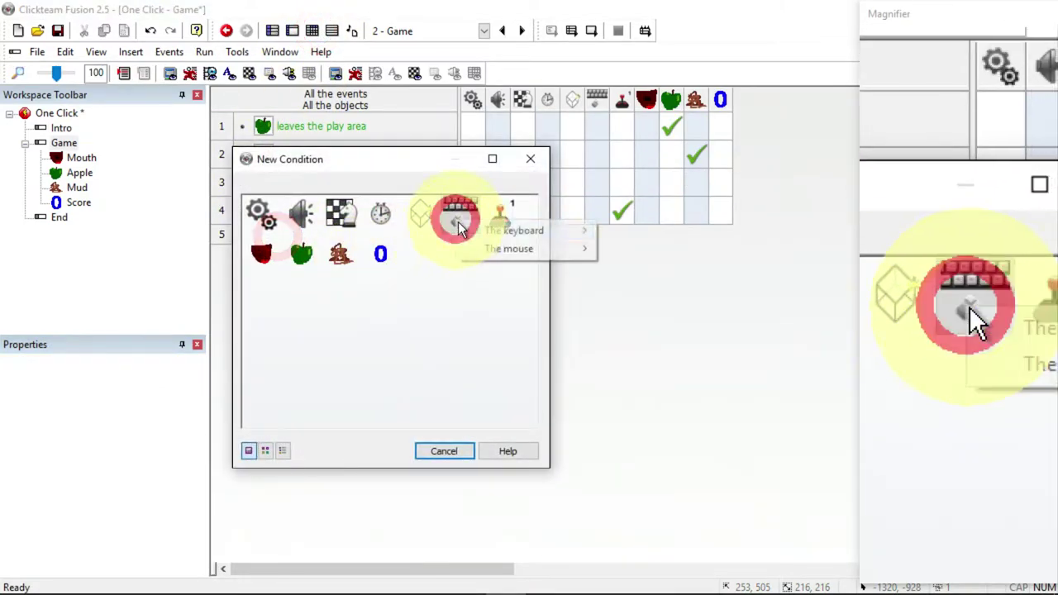
pyautogui.click(508, 249)
pyautogui.click(684, 313)
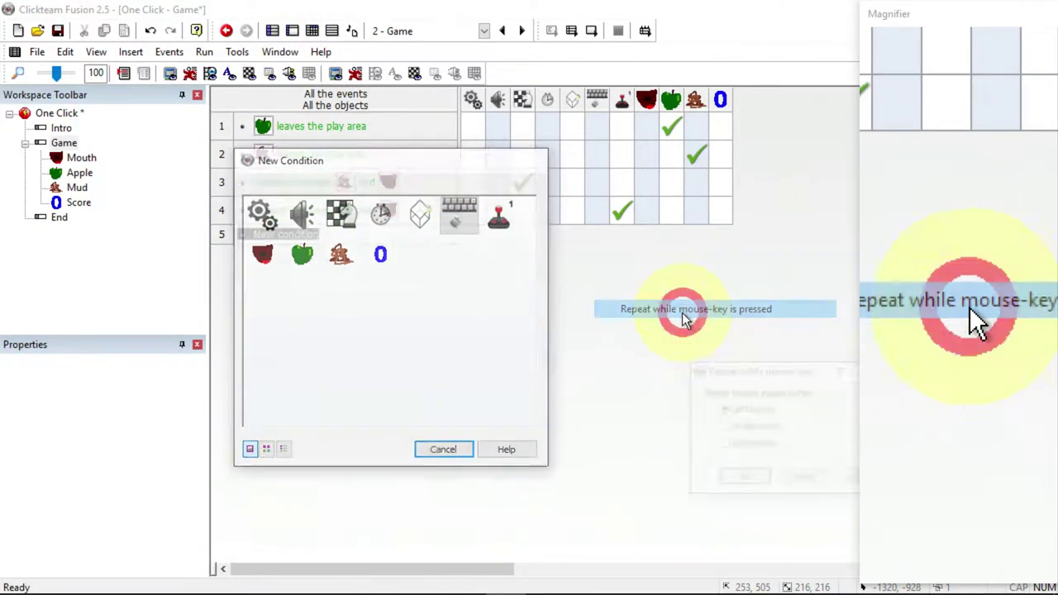
pyautogui.click(744, 479)
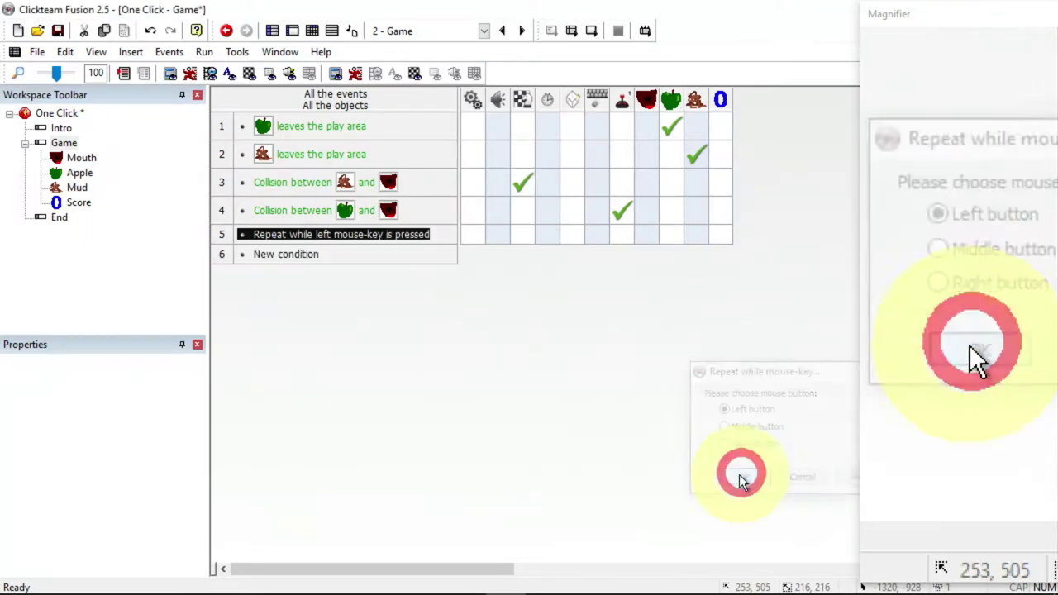
# Add a Select Position action for Mouth to the left mouse-key event, placing it outside the play area at X -584, Y 532.
pyautogui.click(649, 242)
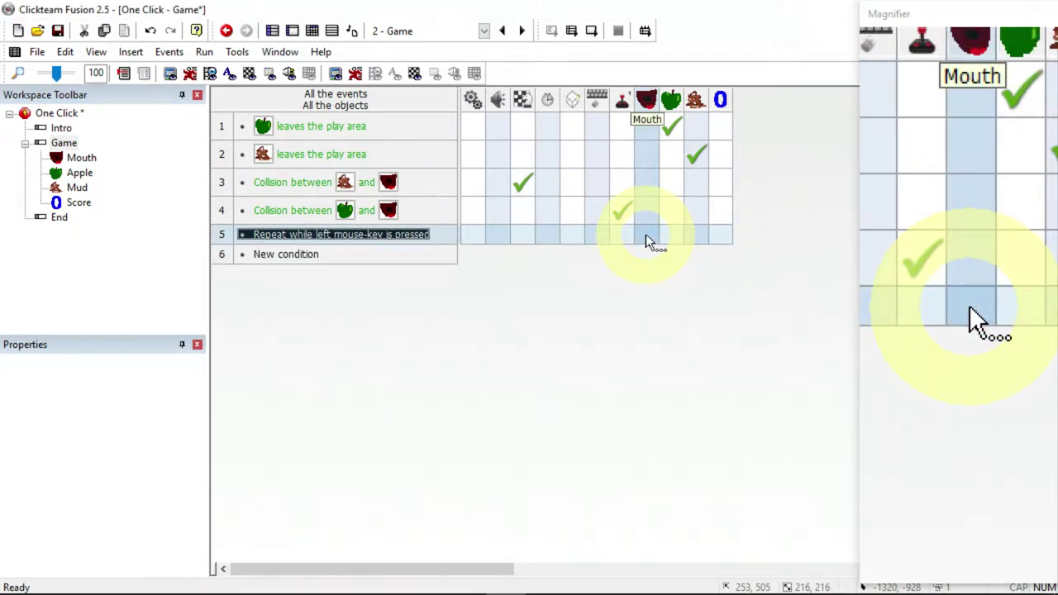
pyautogui.moveTo(717, 266)
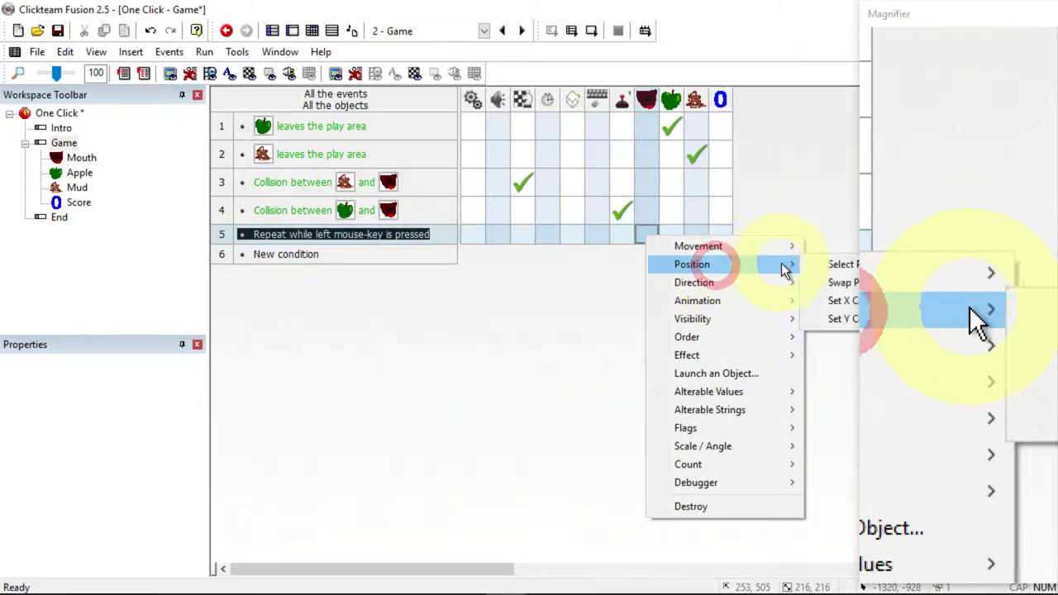
pyautogui.click(835, 265)
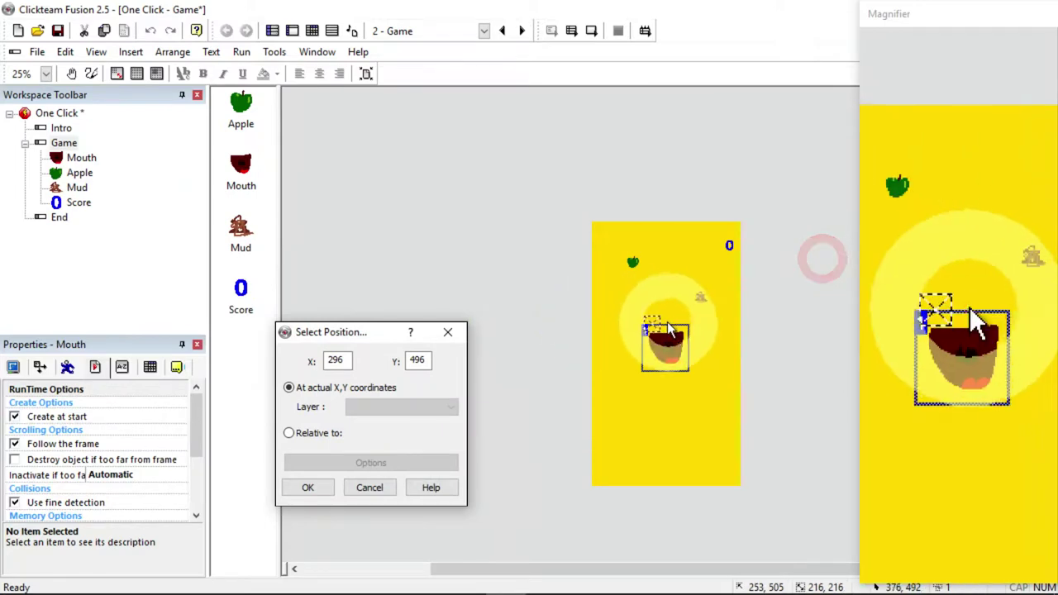
pyautogui.click(471, 332)
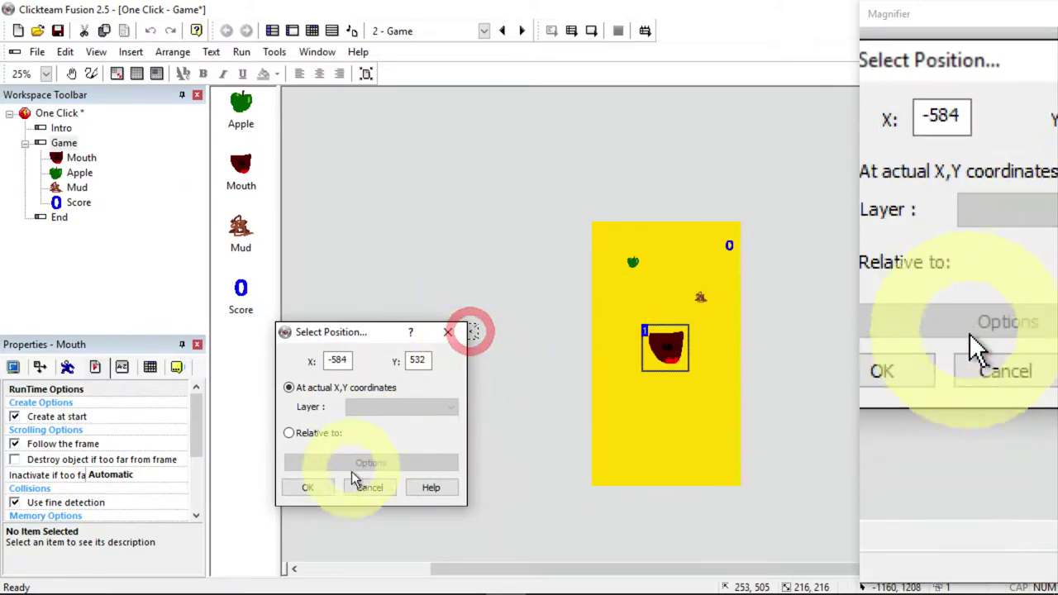
pyautogui.click(308, 488)
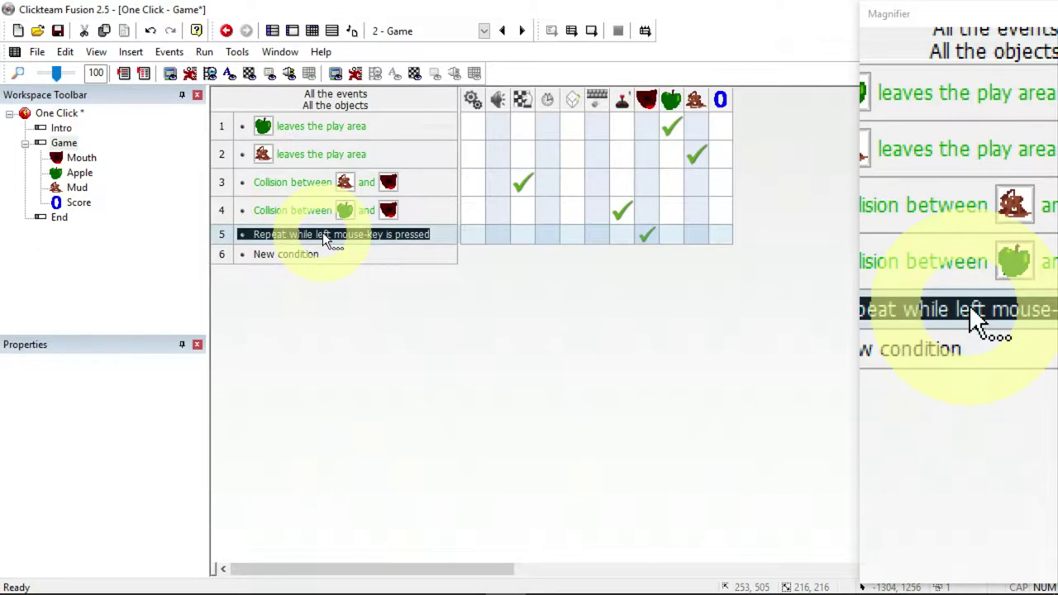
# Duplicate the "Repeat while left mouse-key is pressed" condition into a new event line and negate the copy.
pyautogui.moveTo(323, 234); pyautogui.dragTo(311, 257)
pyautogui.rightClick(311, 258)
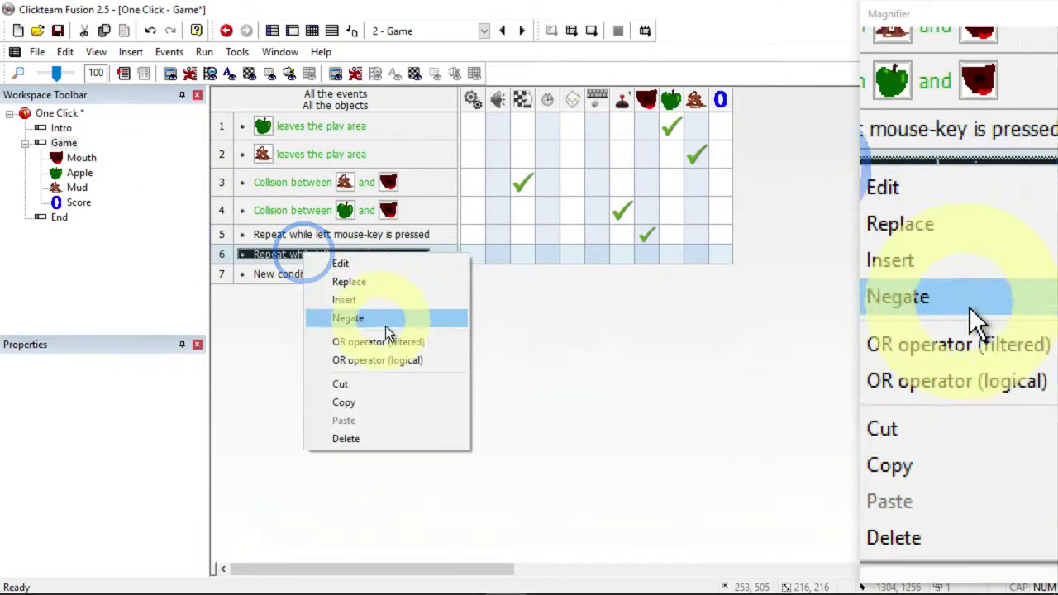
pyautogui.click(386, 320)
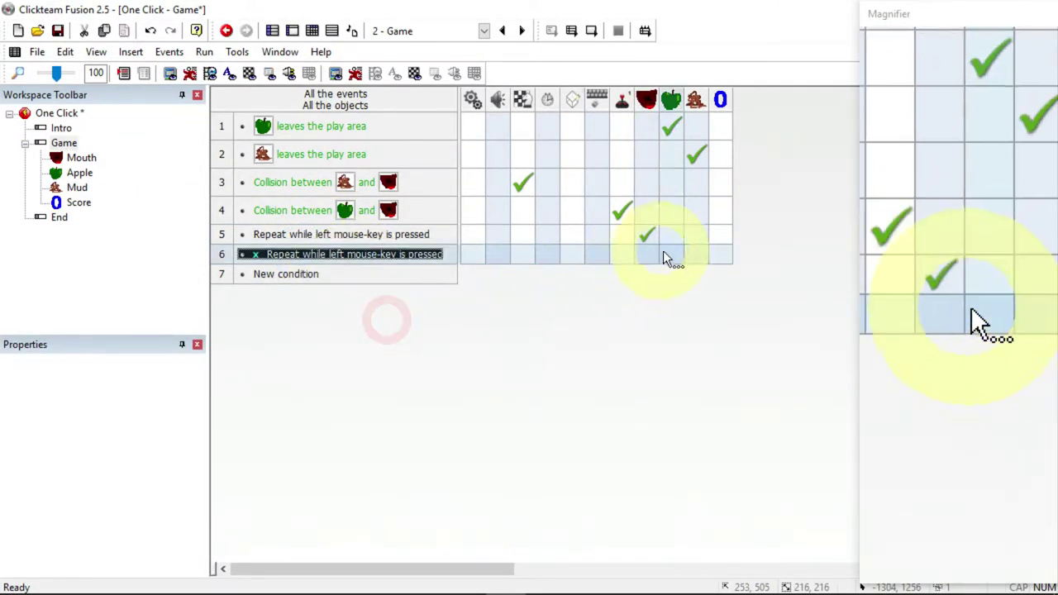
# Add a Select Position action for Mouth to the negated mouse-key event, placing it at actual coordinates X 364, Y 604.
pyautogui.click(645, 253)
pyautogui.moveTo(672, 283)
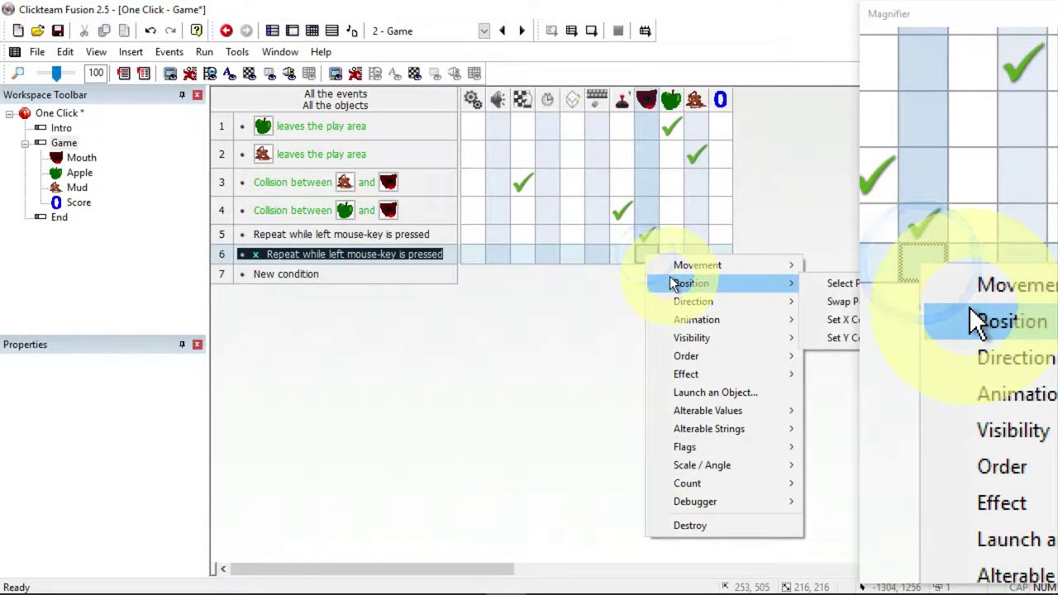
pyautogui.click(822, 283)
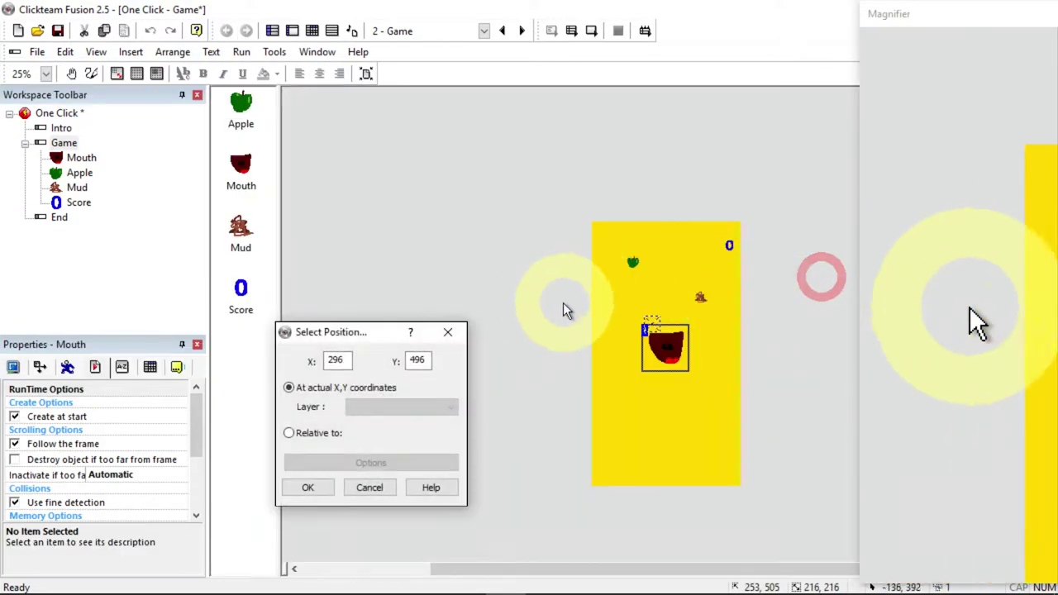
pyautogui.click(662, 348)
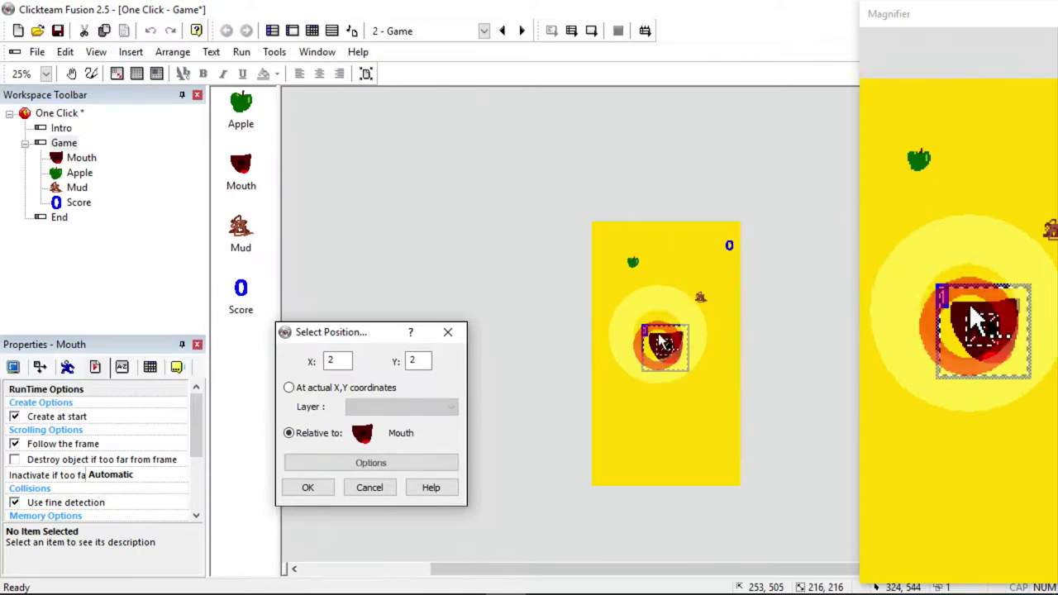
pyautogui.click(668, 348)
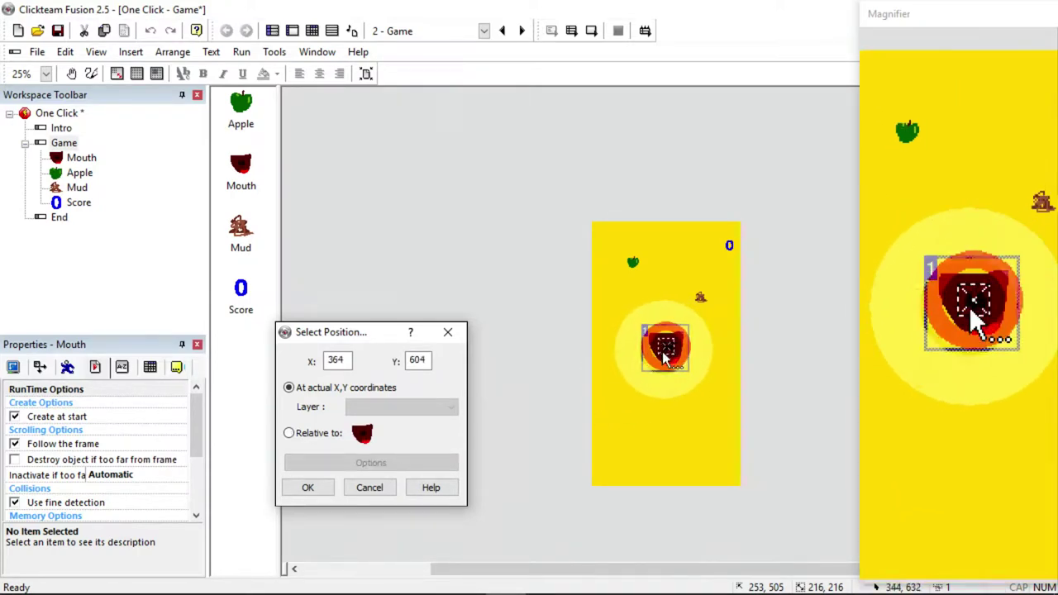
pyautogui.click(316, 488)
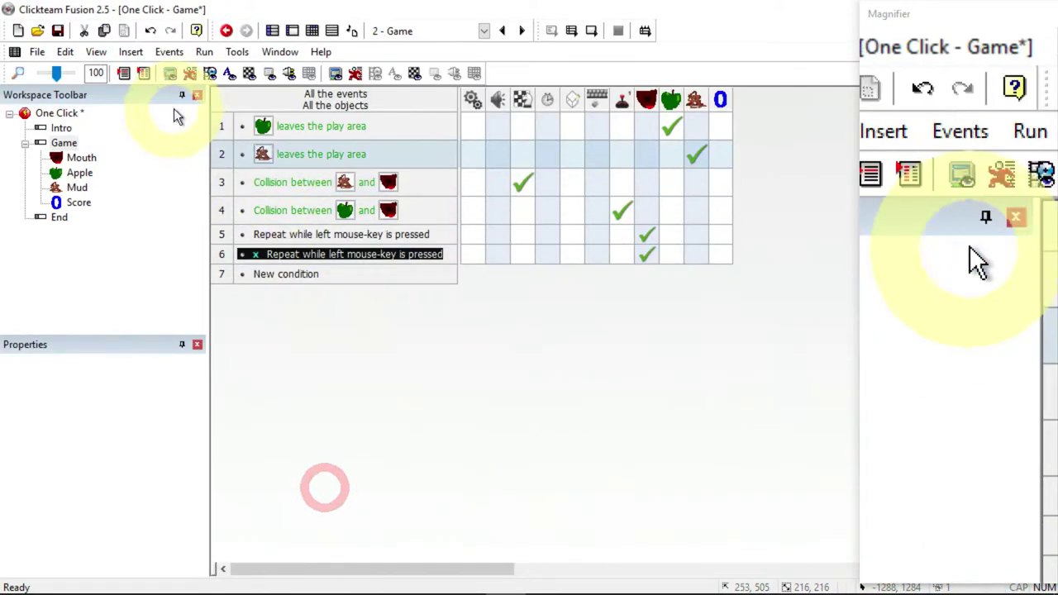
# Run the Game frame to test the mouse-key events.
pyautogui.click(205, 51)
pyautogui.click(222, 107)
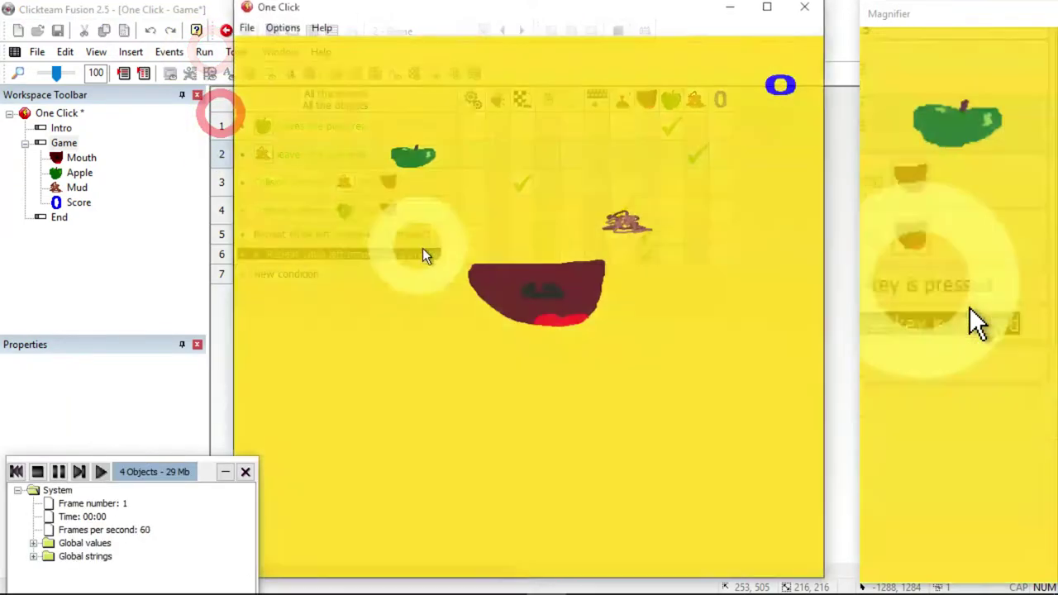
pyautogui.click(422, 276)
# In the Game frame's editor, move Mud up beside the Score object, to about 541, 41.
pyautogui.click(293, 33)
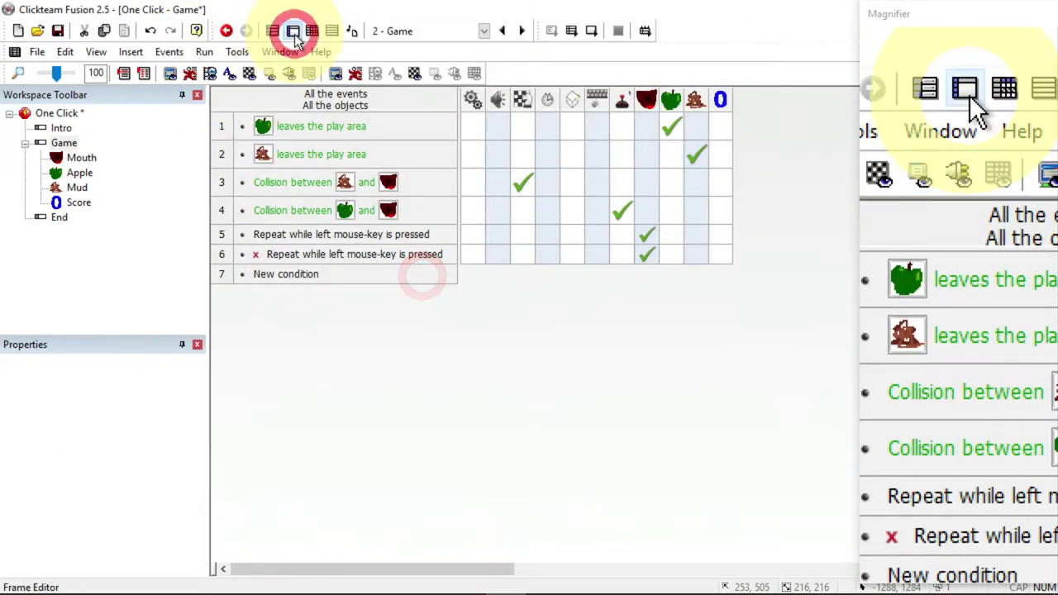
pyautogui.moveTo(700, 289); pyautogui.dragTo(709, 236)
# Run the frame again, test hiding Mouth with the left mouse button as apple and mud pass, and close the test.
pyautogui.click(242, 52)
pyautogui.click(256, 89)
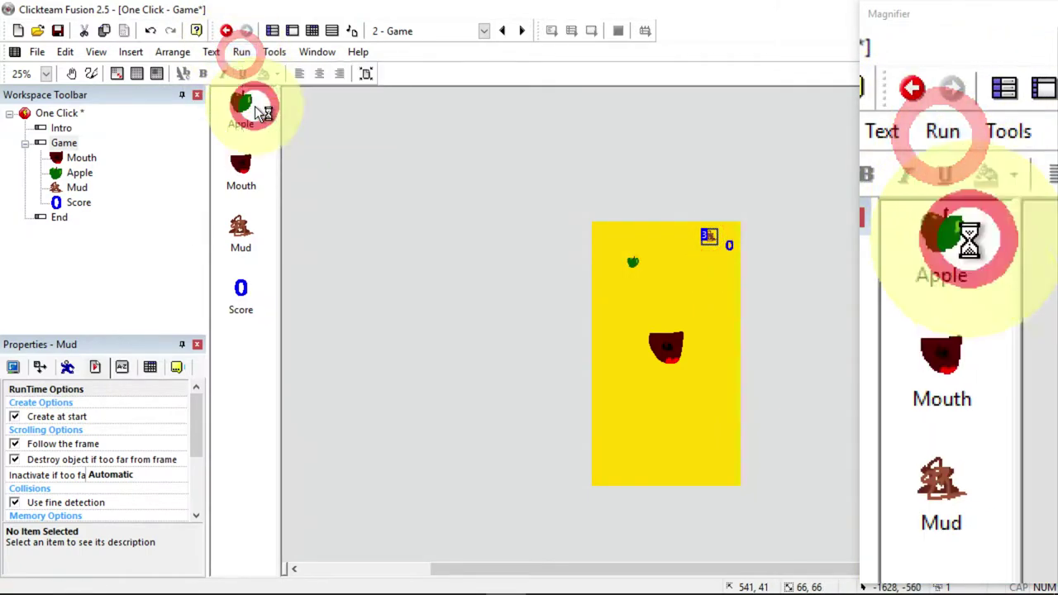
pyautogui.click(499, 300)
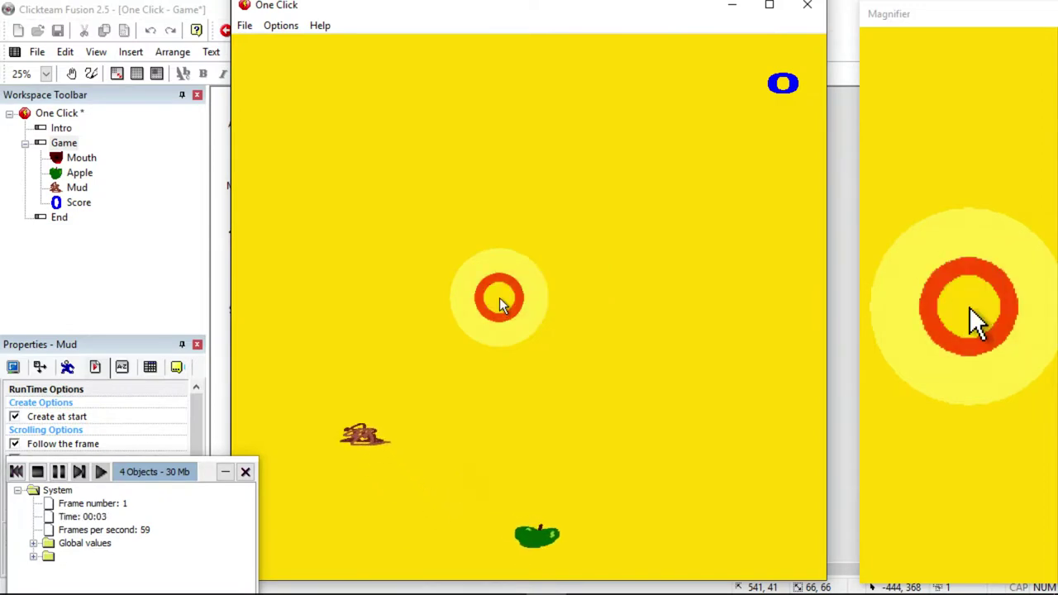
pyautogui.click(499, 298)
pyautogui.click(500, 299)
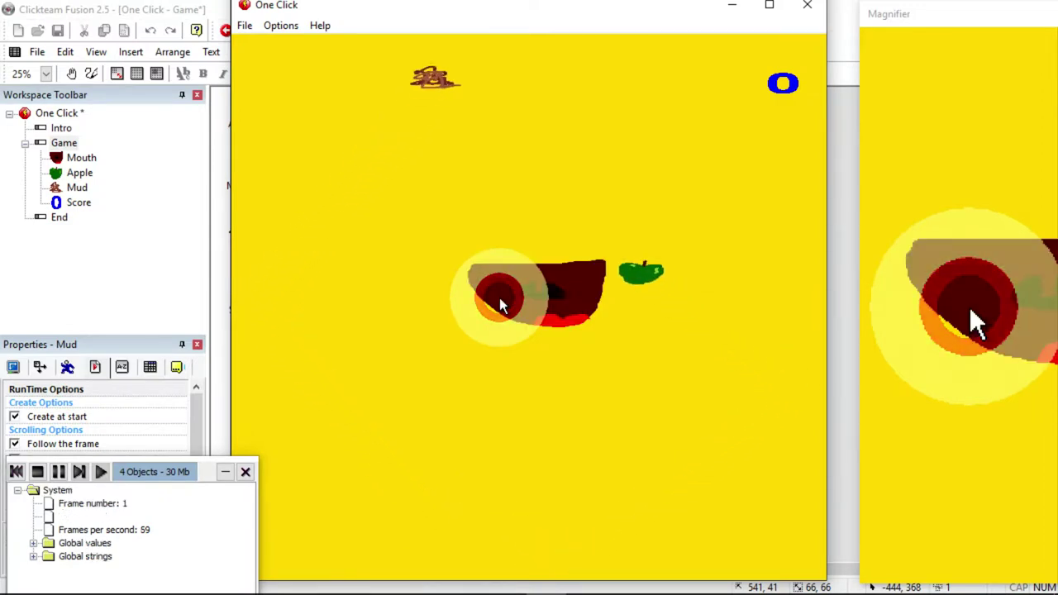
pyautogui.click(541, 286)
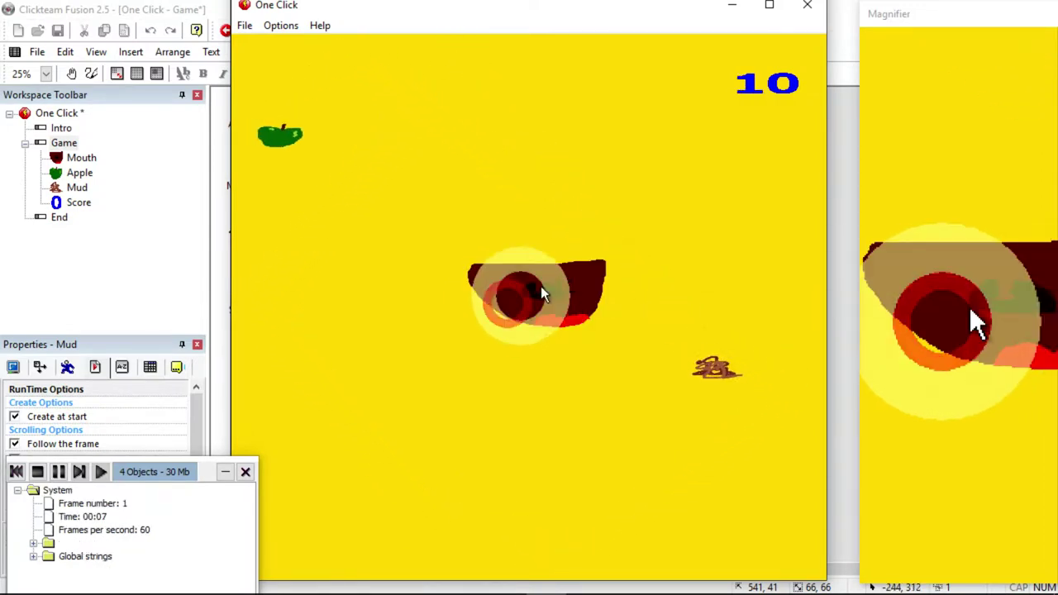
pyautogui.click(643, 256)
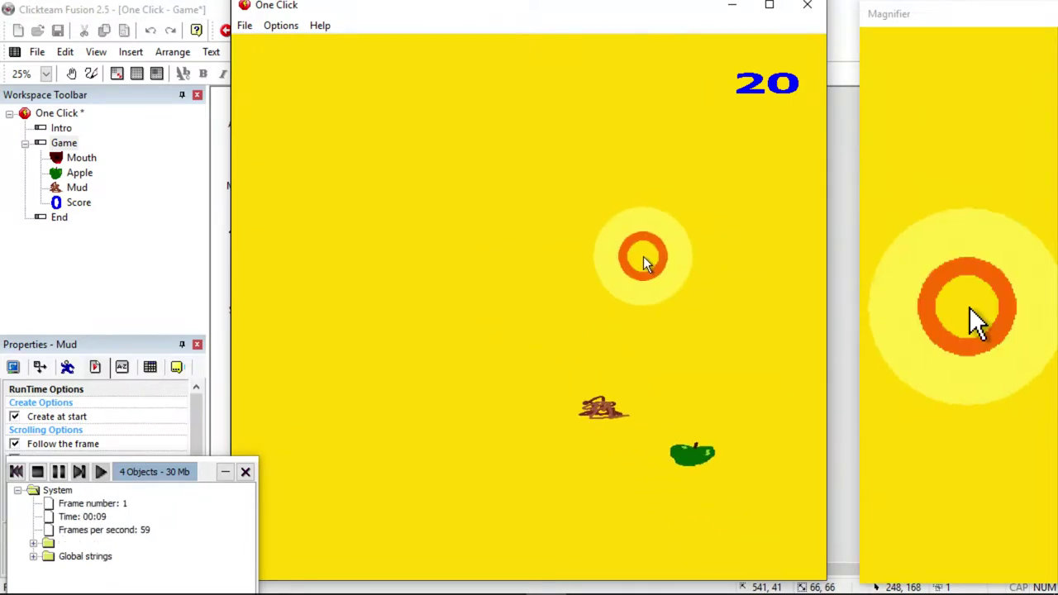
pyautogui.click(808, 9)
# Insert a Backdrop object over Mouth in the yellow play area and enlarge it to about 332 × 332.
pyautogui.doubleClick(518, 345)
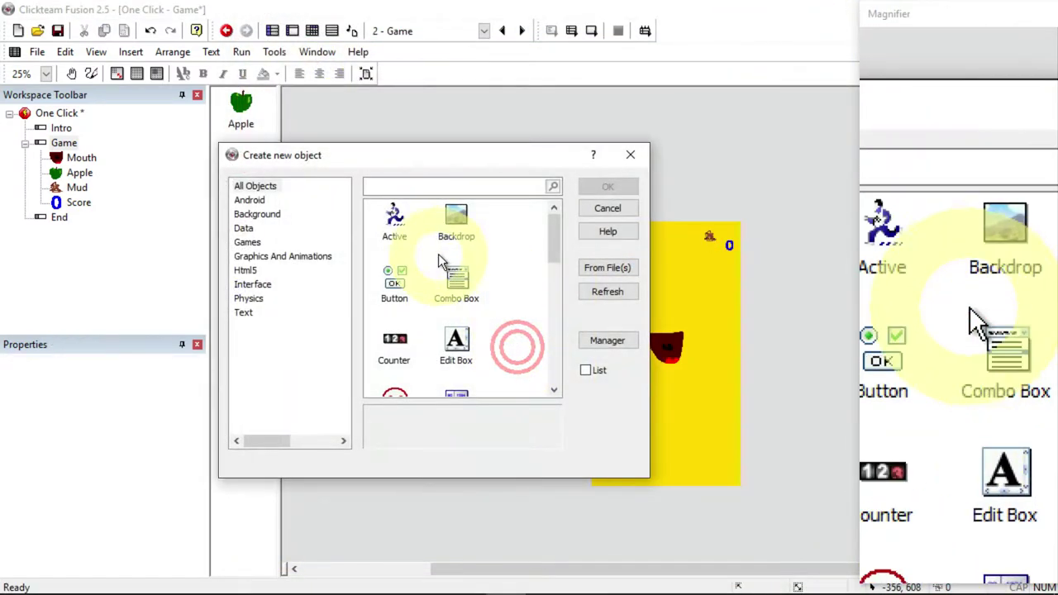
pyautogui.doubleClick(456, 219)
pyautogui.click(666, 324)
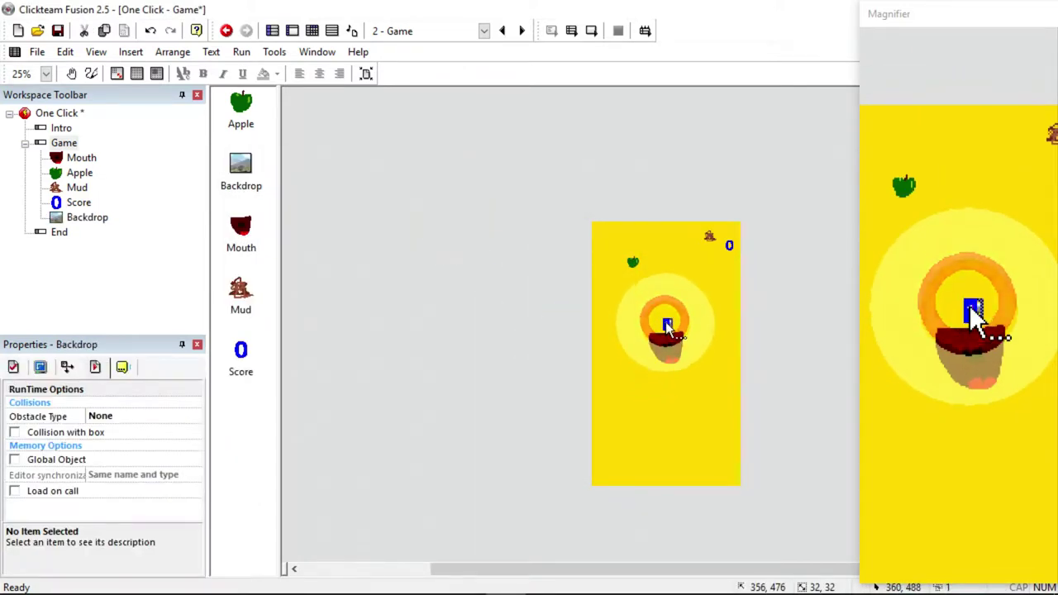
pyautogui.moveTo(669, 324); pyautogui.dragTo(708, 381)
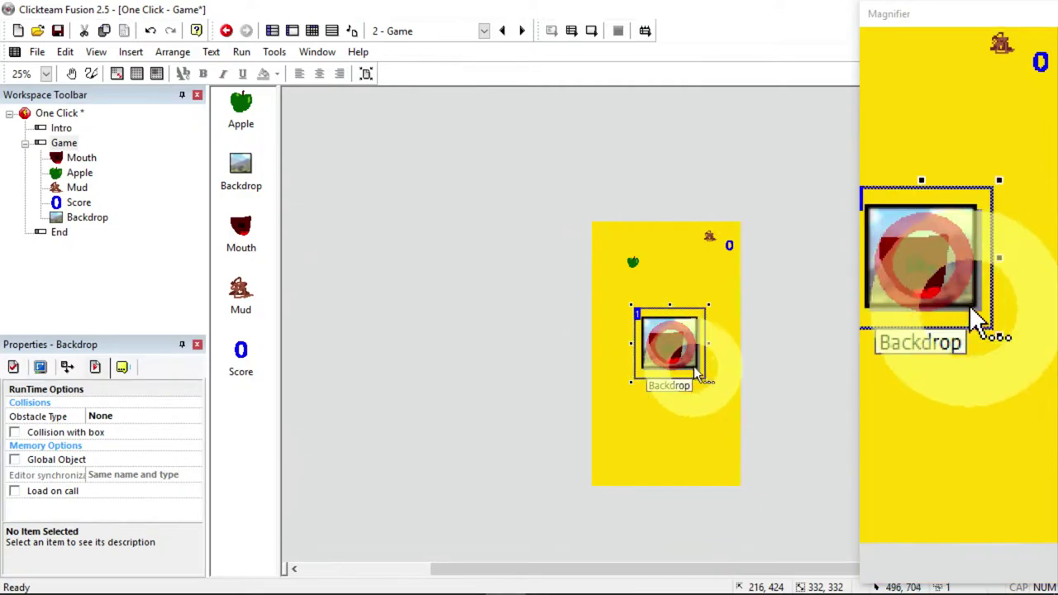
# Open the Backdrop's image for editing and clear the default picture.
pyautogui.doubleClick(686, 360)
pyautogui.moveTo(659, 242); pyautogui.dragTo(439, 224)
pyautogui.click(391, 238)
# Draw a closed head outline with ears using a size 4 brush in brown (B76743), and fill it with the same brown.
pyautogui.click(430, 347)
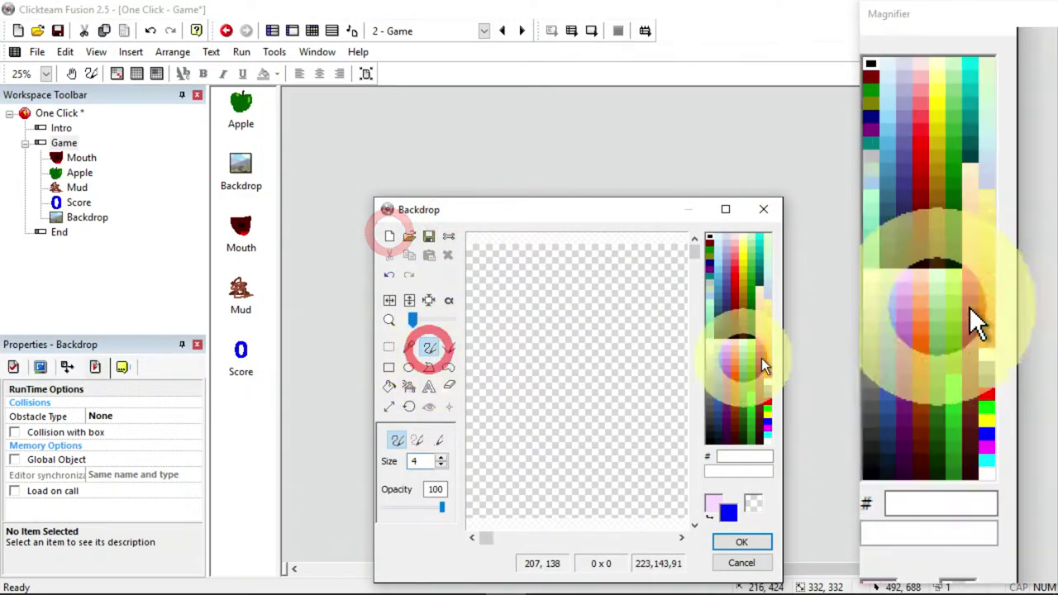
pyautogui.click(757, 370)
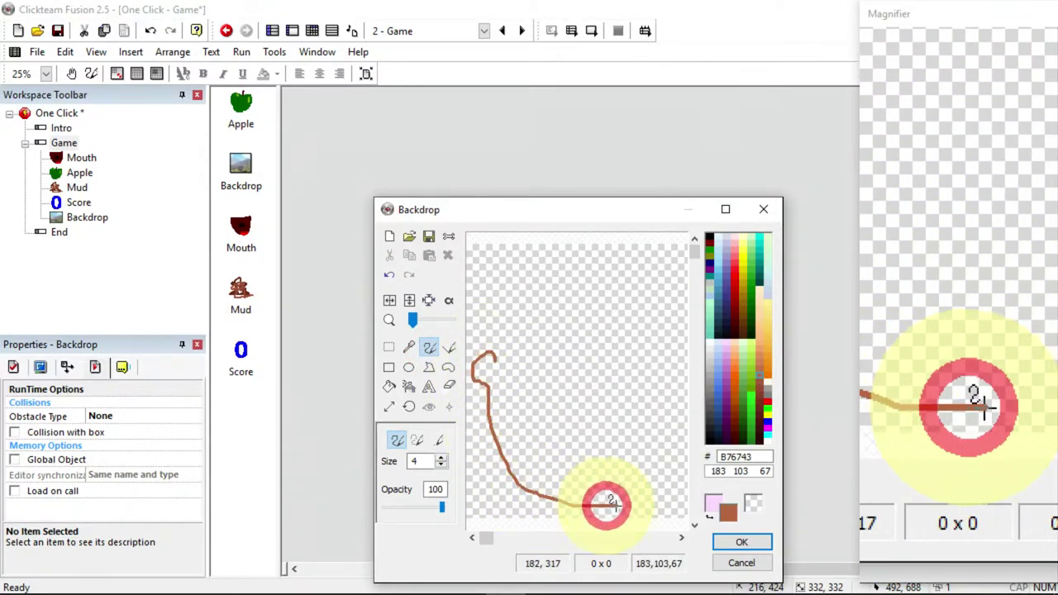
pyautogui.moveTo(607, 503); pyautogui.dragTo(680, 394)
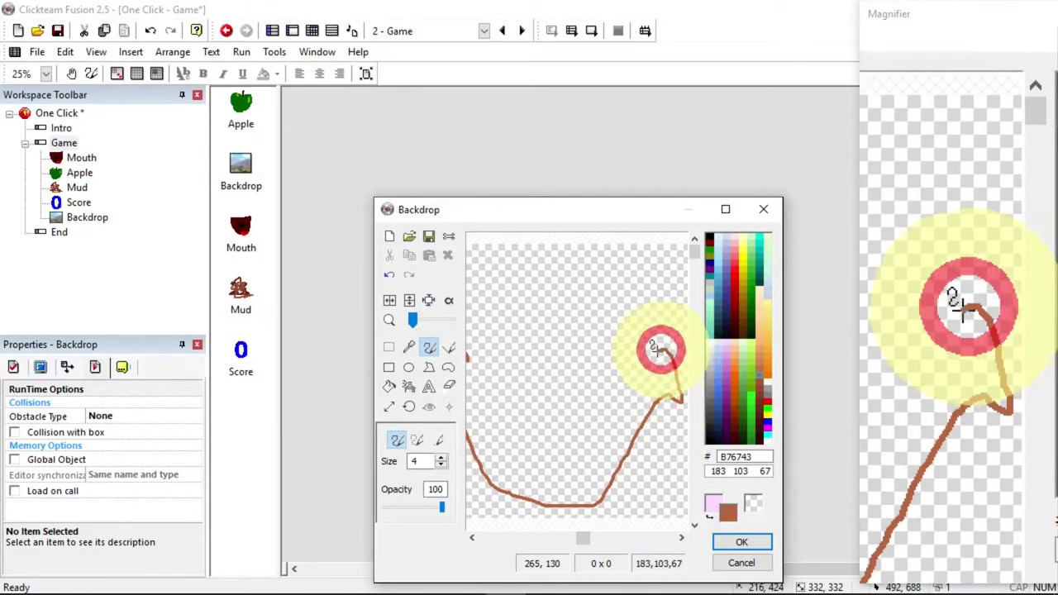
pyautogui.moveTo(475, 288)
pyautogui.mouseDown()
pyautogui.moveTo(465, 320)
pyautogui.moveTo(488, 345)
pyautogui.mouseUp()
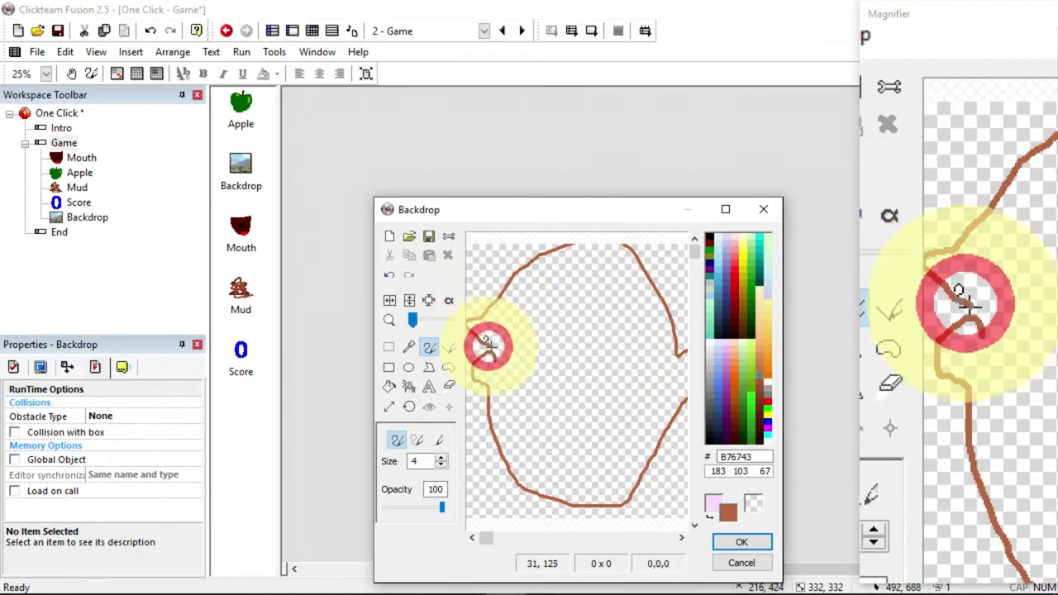
pyautogui.click(390, 387)
pyautogui.click(514, 383)
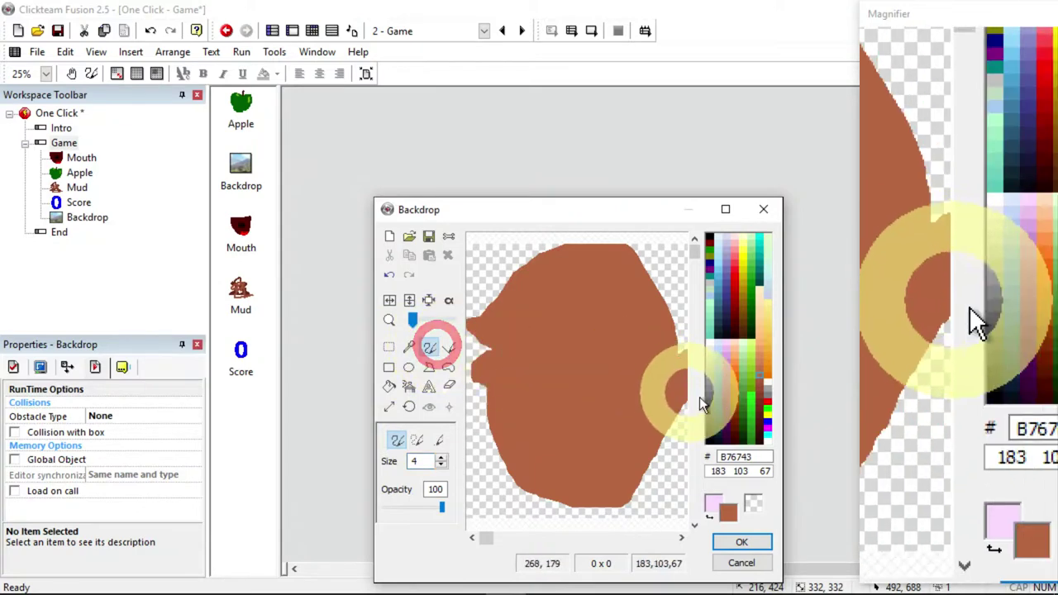
# Draw a black (080000) closed mouth line on the face and two filled white ellipse eyes with 0F0F0F pupils and small white highlights.
pyautogui.scroll(2, 728, 251)
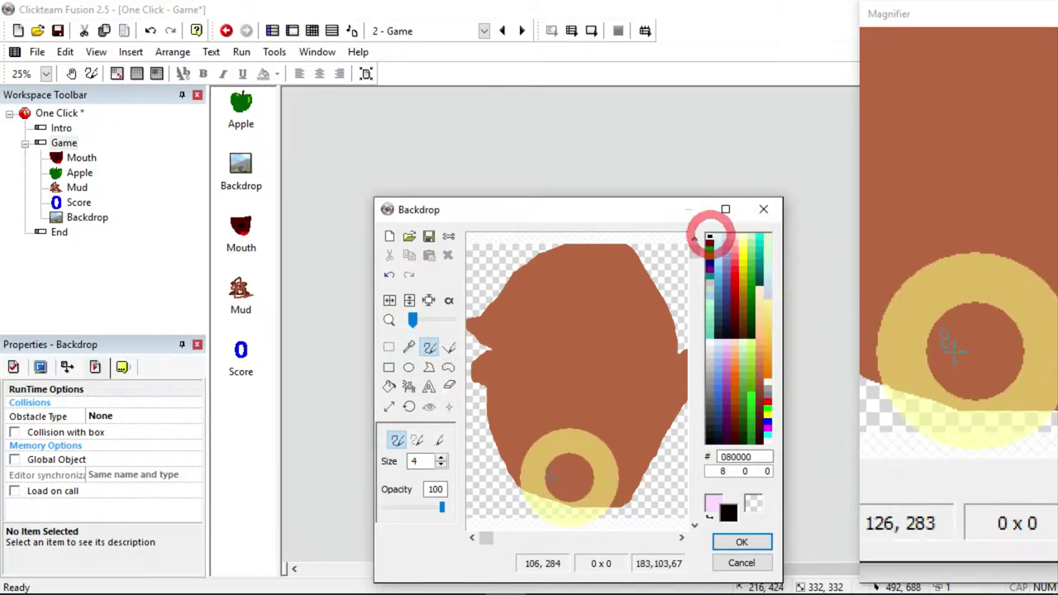
pyautogui.moveTo(542, 431); pyautogui.dragTo(616, 440)
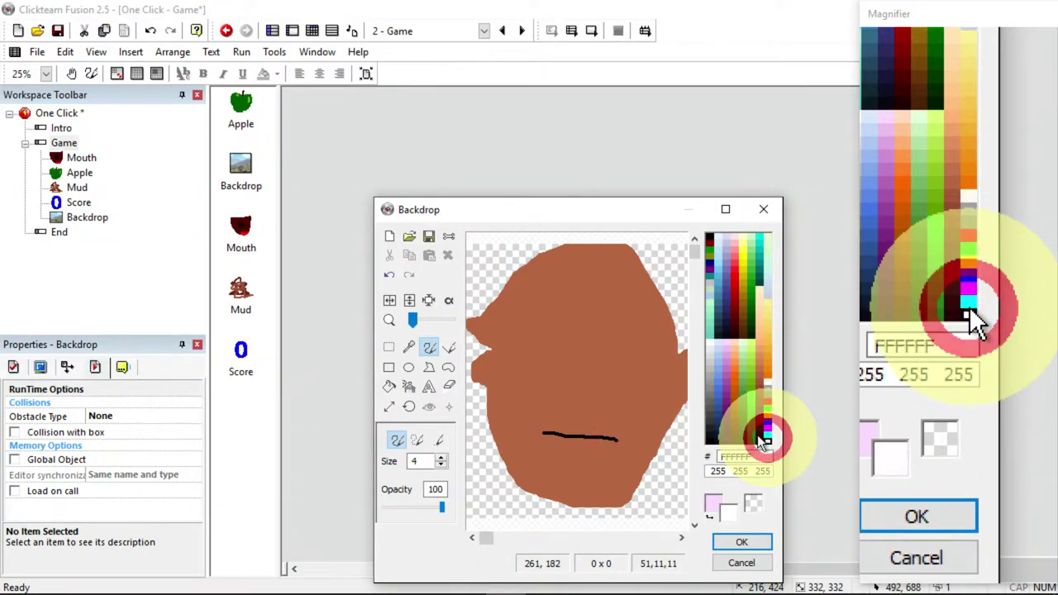
pyautogui.click(761, 436)
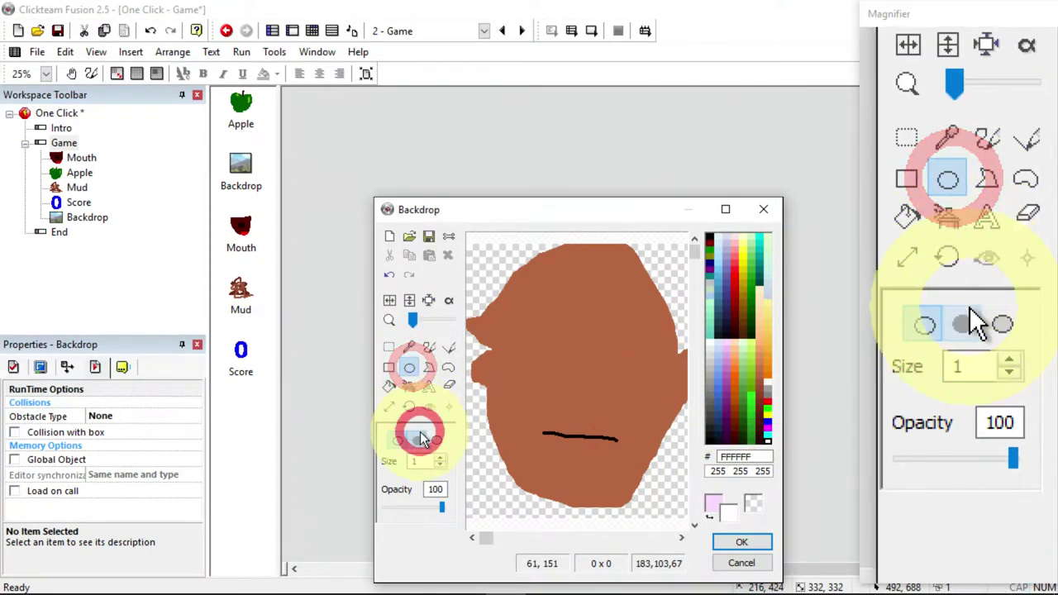
pyautogui.click(420, 439)
pyautogui.moveTo(541, 321)
pyautogui.mouseDown()
pyautogui.moveTo(580, 356)
pyautogui.moveTo(642, 371)
pyautogui.moveTo(626, 365)
pyautogui.mouseUp()
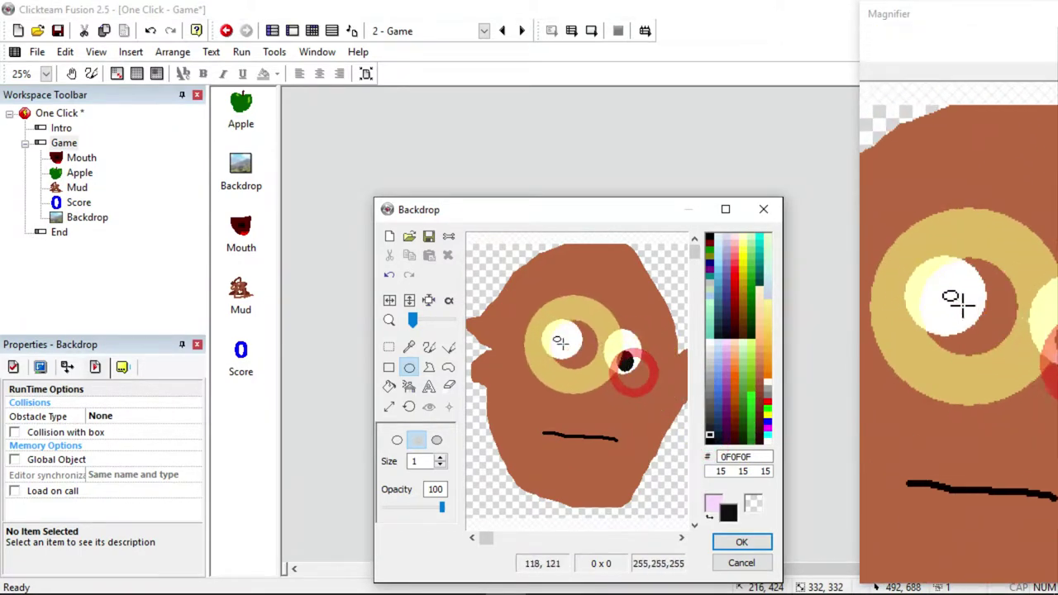
pyautogui.click(768, 442)
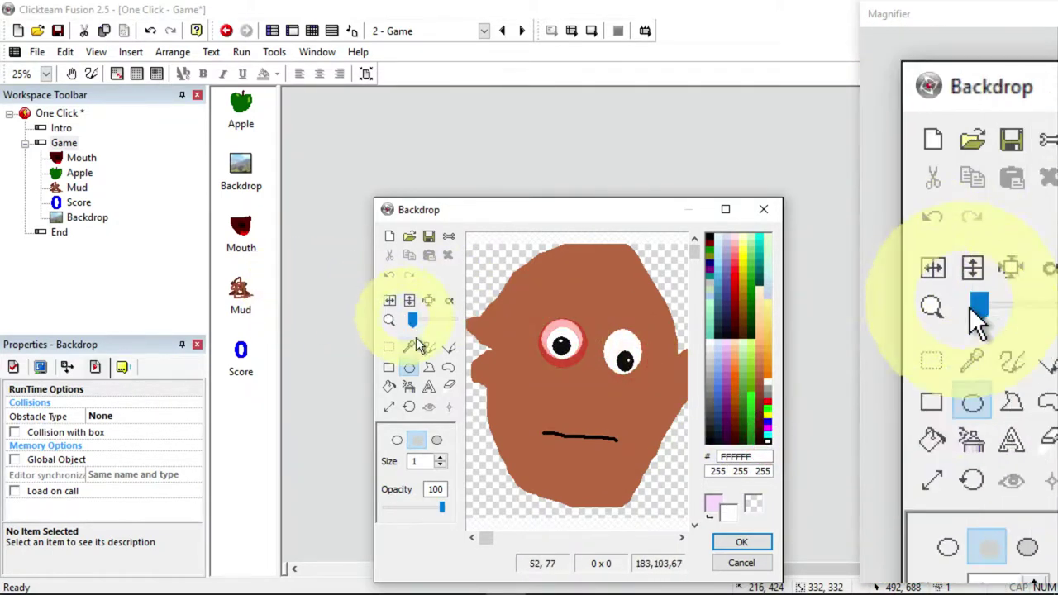
# Draw an unbroken orange (F39F27) hairline across the forehead to both edges of the head and fill the area above it with the same orange.
pyautogui.click(768, 355)
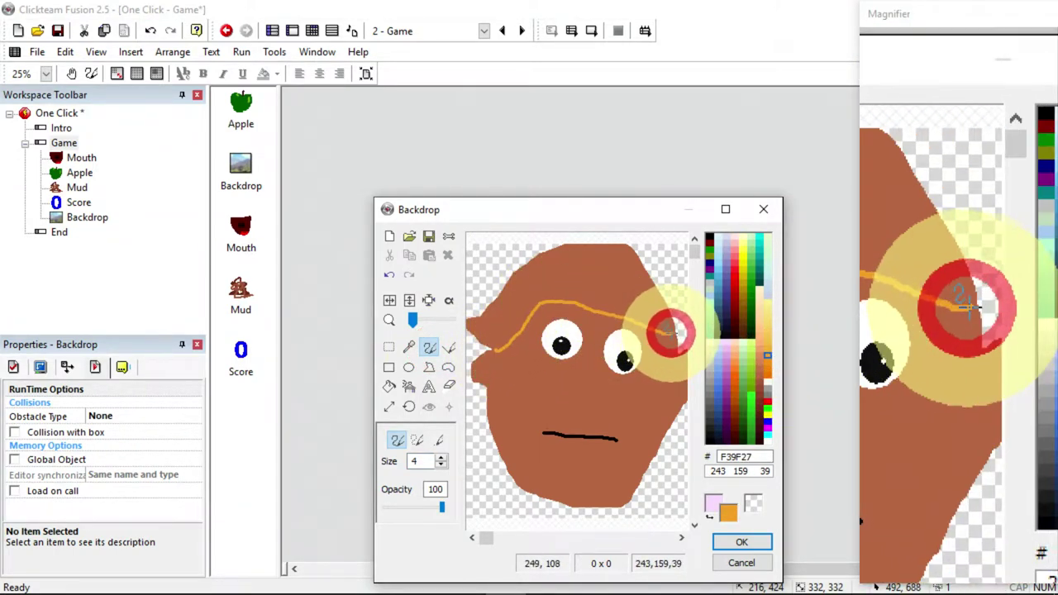
pyautogui.click(389, 387)
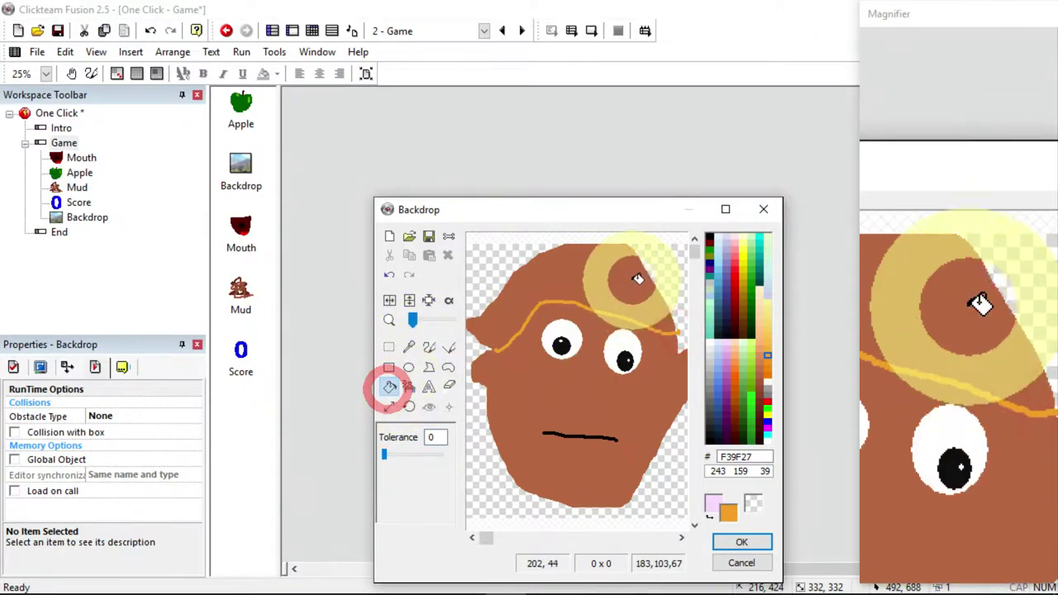
pyautogui.click(626, 279)
pyautogui.hotkey('ctrl', 'z')
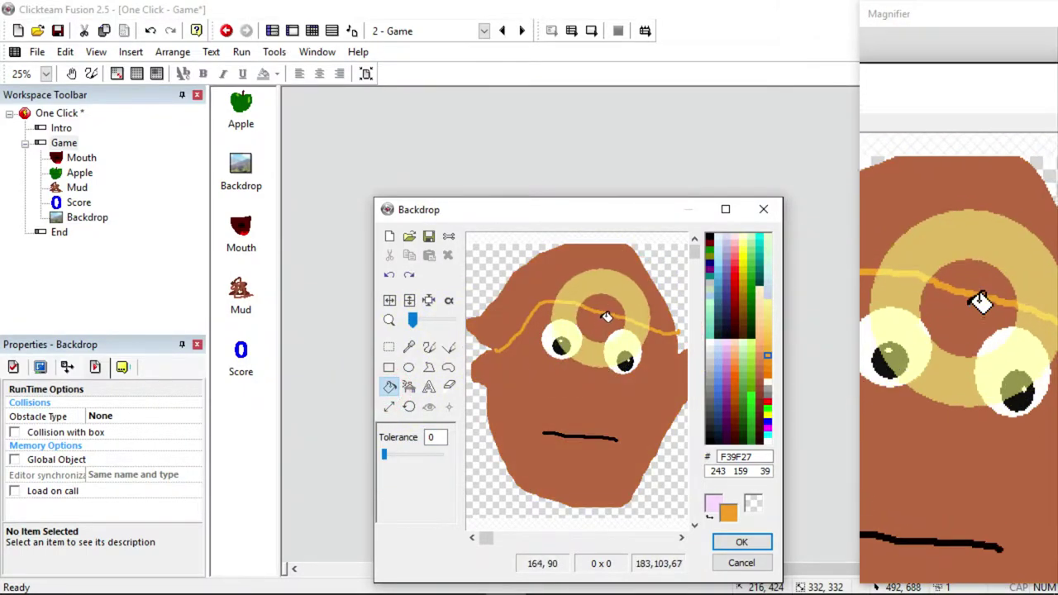
pyautogui.click(430, 347)
pyautogui.click(492, 348)
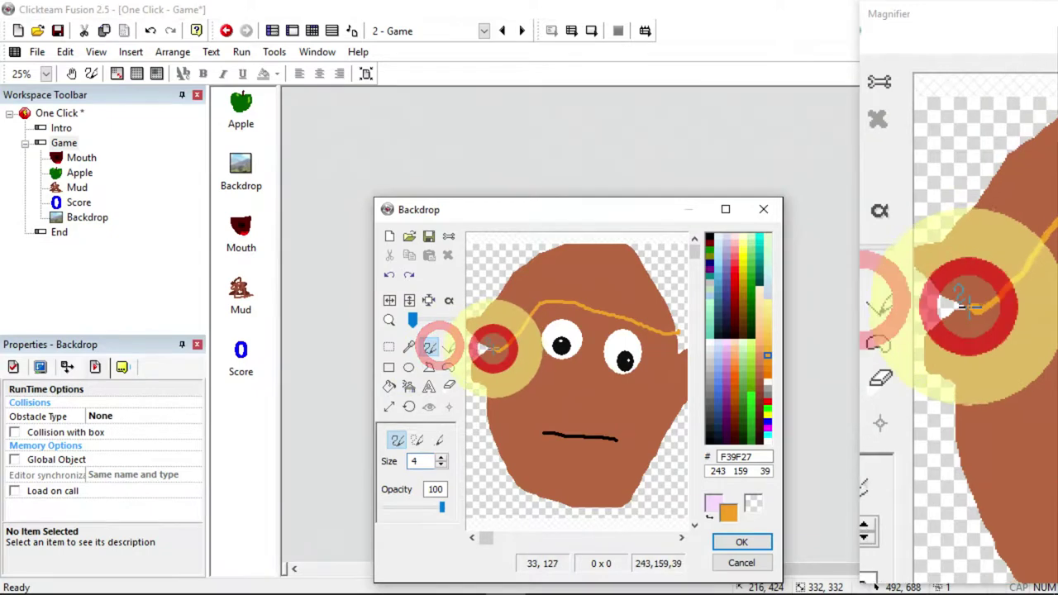
pyautogui.click(389, 373)
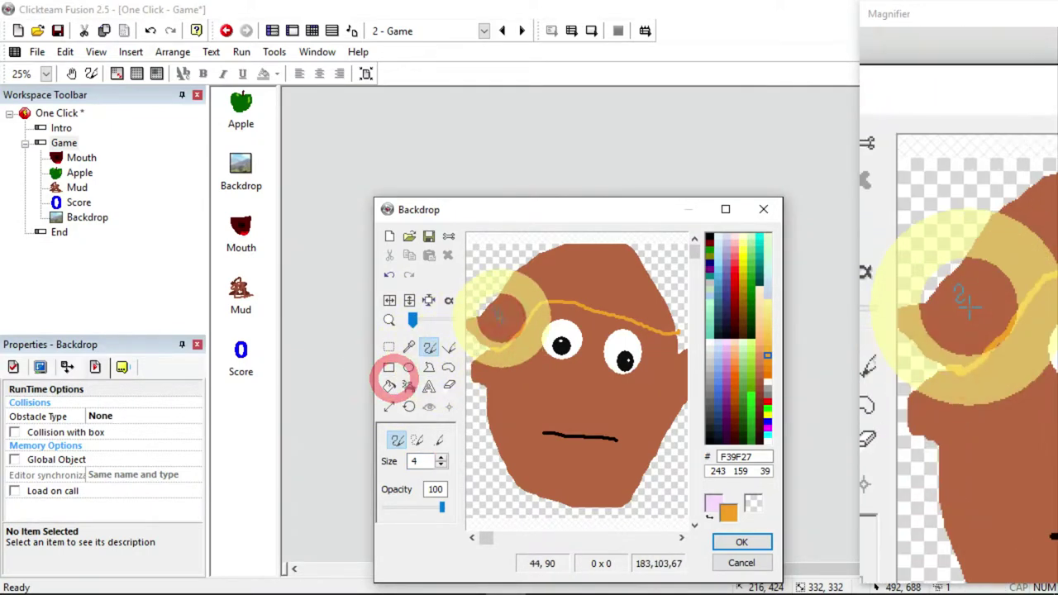
pyautogui.click(501, 319)
pyautogui.click(390, 386)
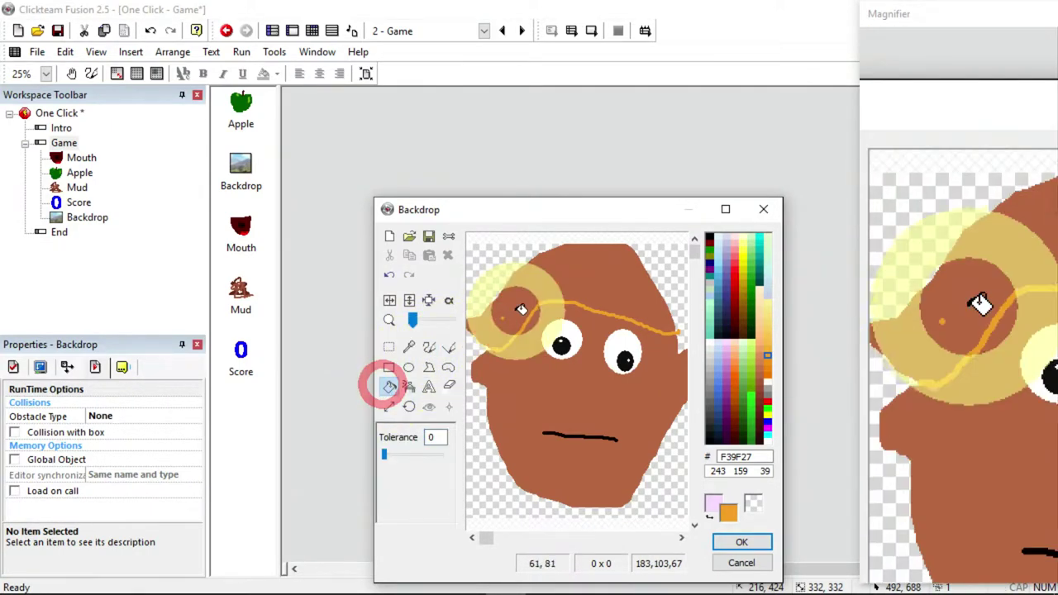
pyautogui.click(518, 313)
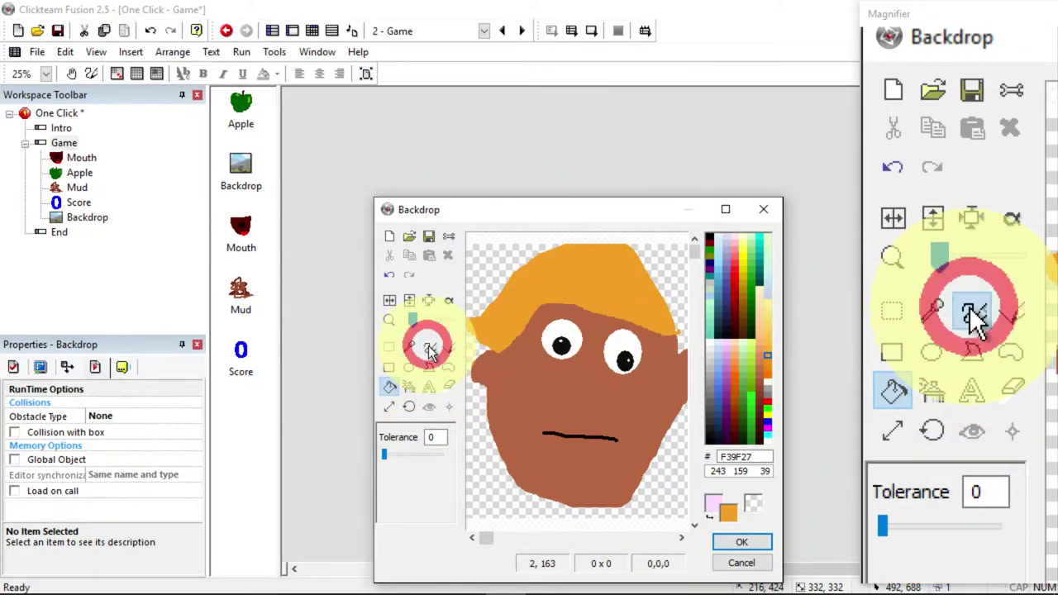
# Draw a small curved nose above the mouth line, recolour it darker brown (A7573B), and accept the Backdrop image.
pyautogui.click(431, 349)
pyautogui.click(753, 376)
pyautogui.click(594, 401)
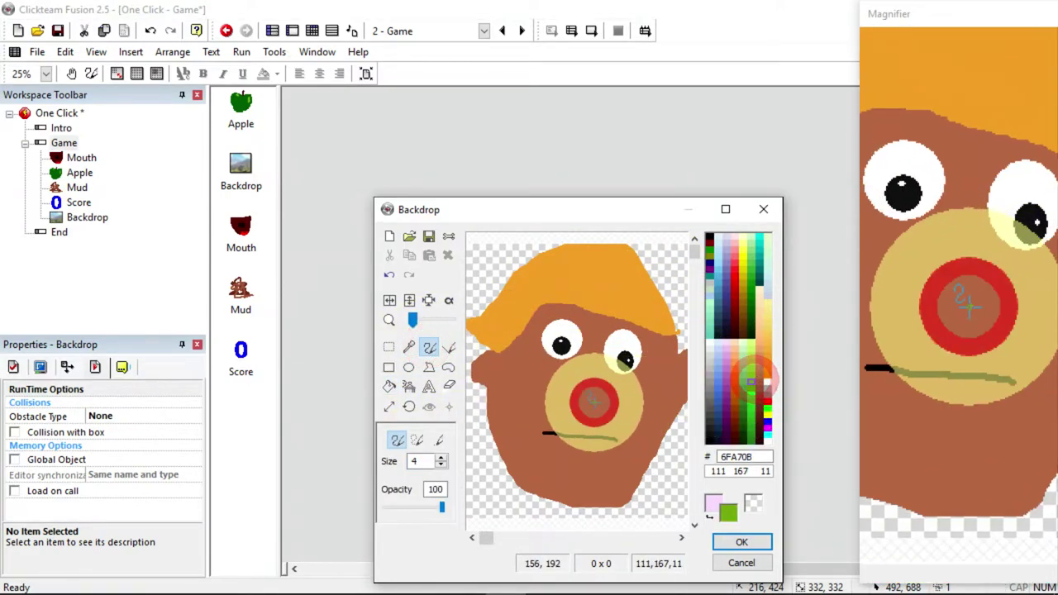
pyautogui.moveTo(597, 380); pyautogui.dragTo(602, 402)
pyautogui.click(389, 386)
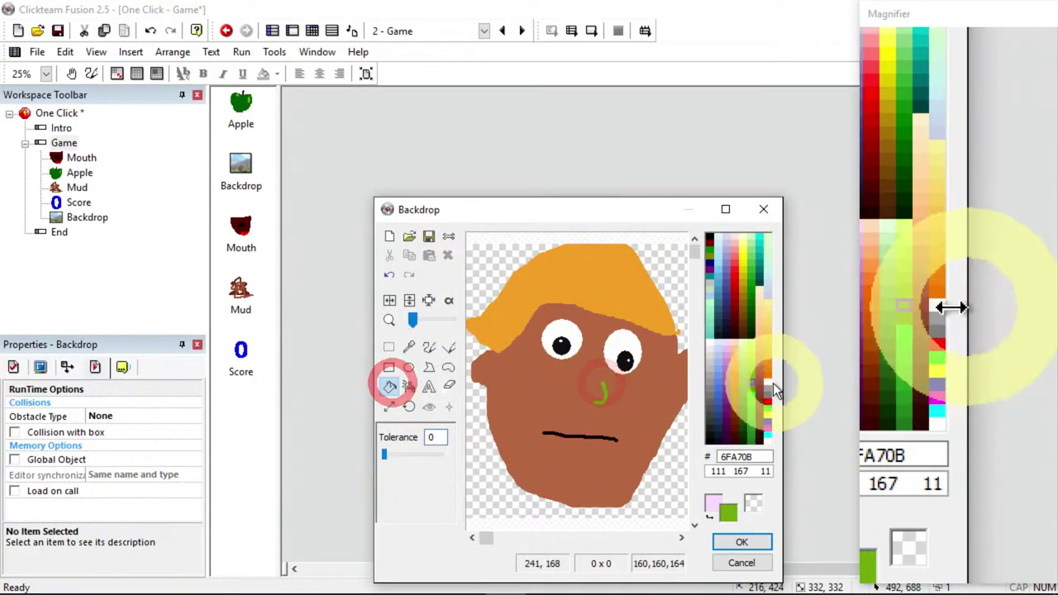
pyautogui.click(759, 380)
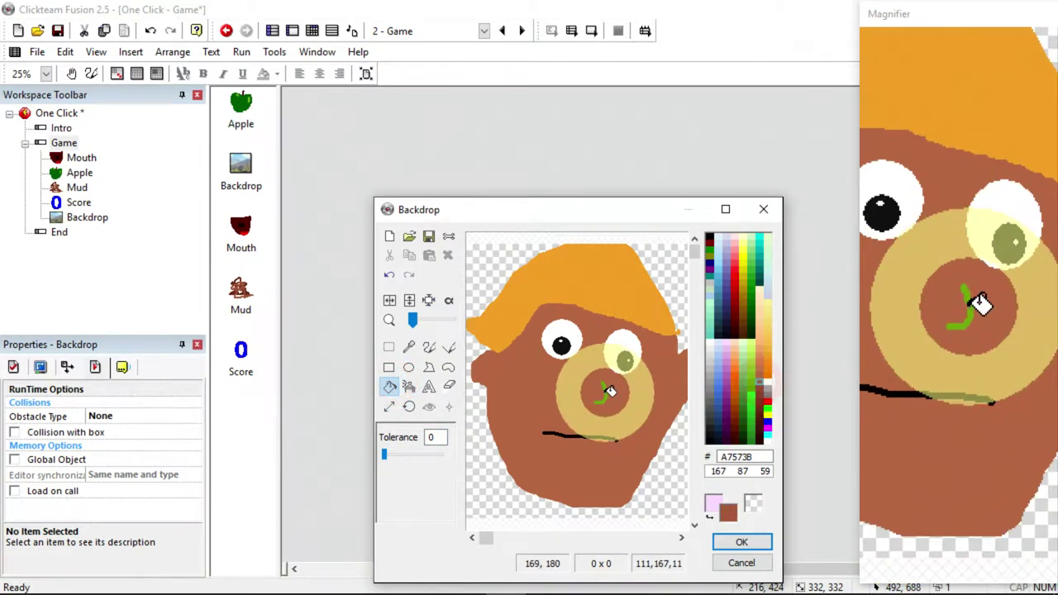
pyautogui.click(610, 393)
pyautogui.click(732, 541)
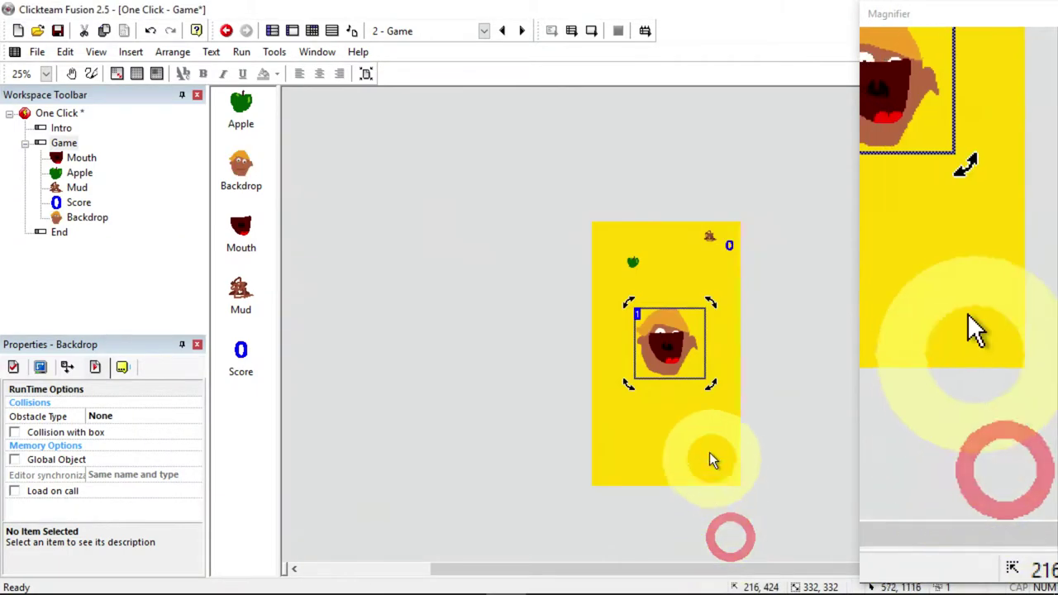
# Enlarge the face Backdrop to 440 × 440 at position 176, 276 so that Mouth lies over its drawn mouth, and deselect it.
pyautogui.click(675, 366)
pyautogui.moveTo(670, 372)
pyautogui.mouseDown()
pyautogui.moveTo(703, 381)
pyautogui.moveTo(714, 403)
pyautogui.moveTo(679, 356)
pyautogui.mouseUp()
pyautogui.click(682, 317)
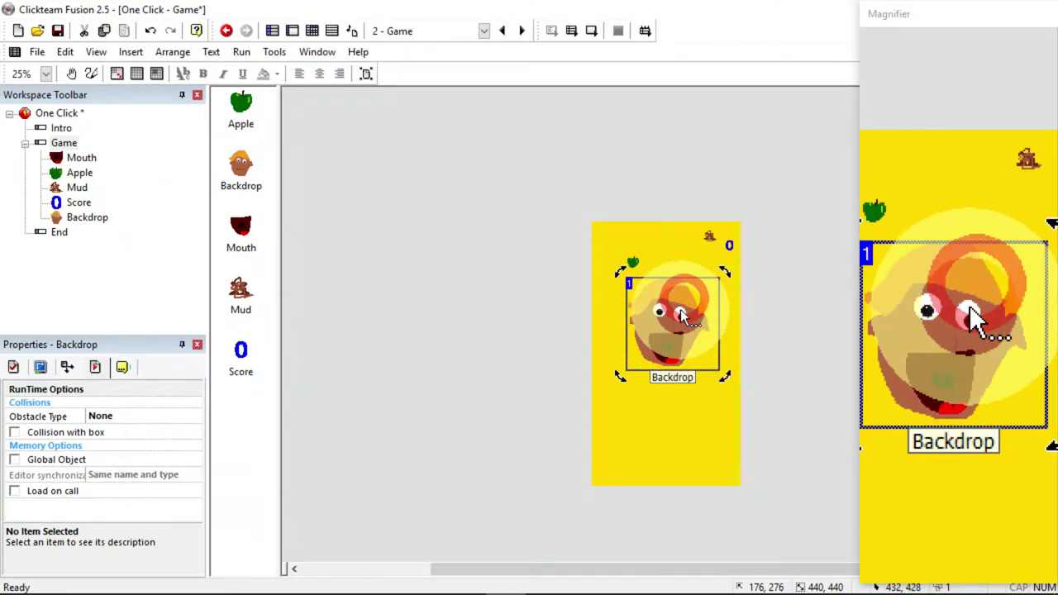
pyautogui.click(682, 317)
pyautogui.click(489, 316)
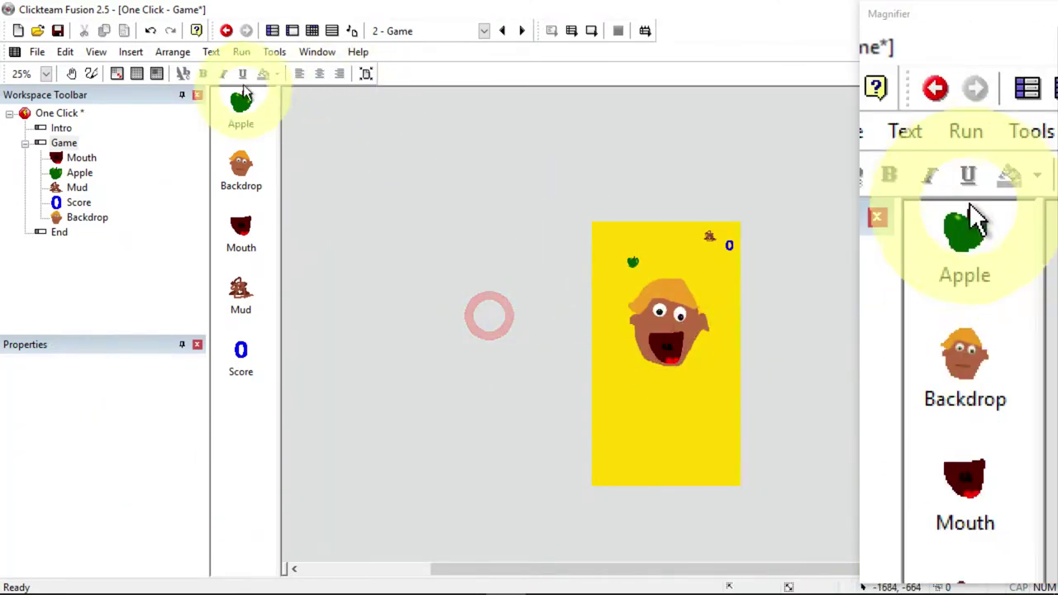
# Run the Game frame to check the face behind Mouth, and close the test.
pyautogui.click(241, 51)
pyautogui.click(248, 108)
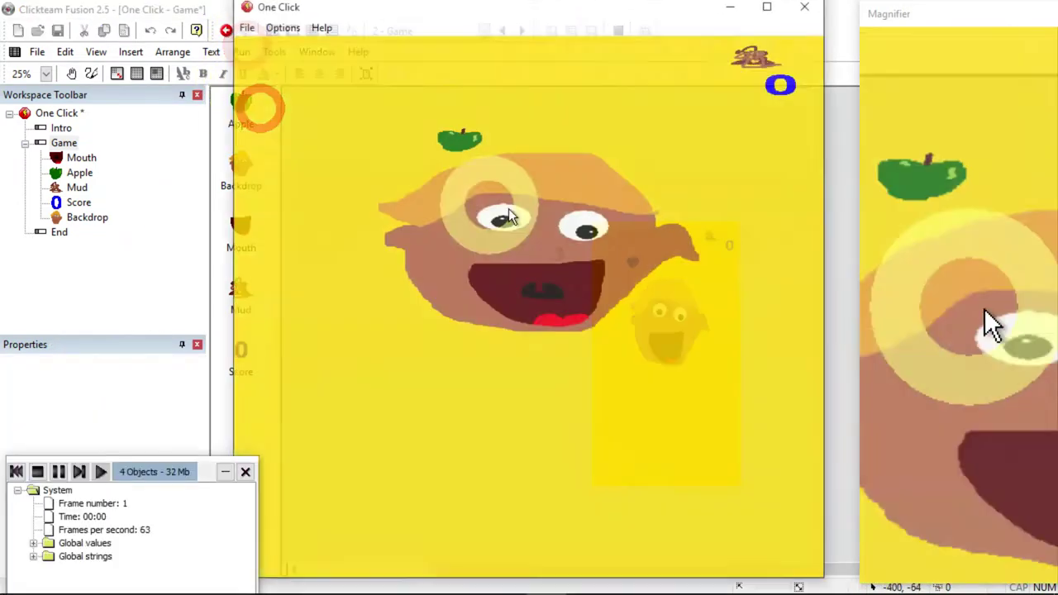
pyautogui.click(669, 196)
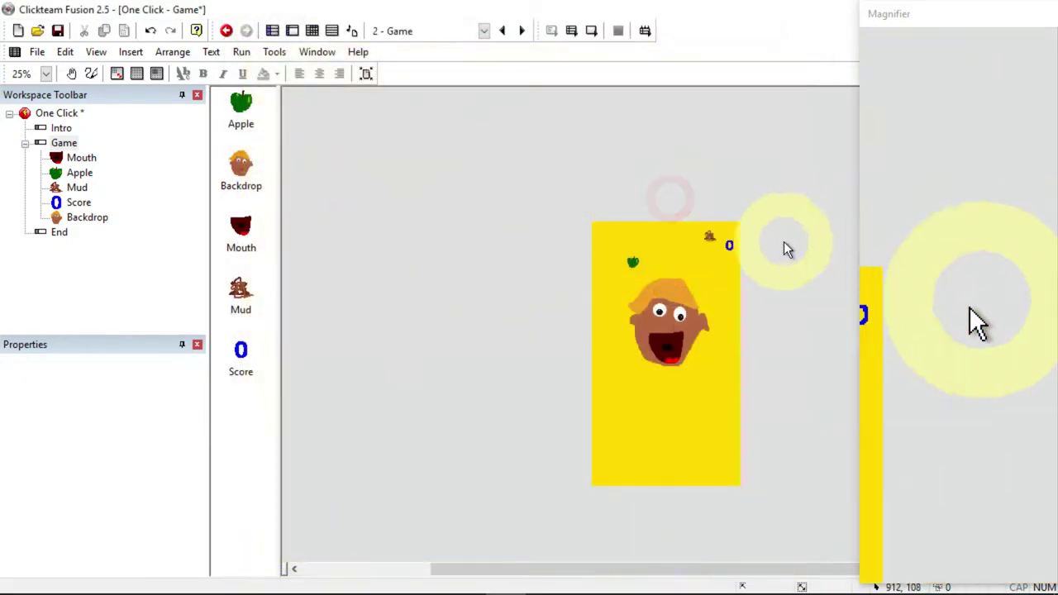
# Run the frame again, narrow the game window, test closing the mouth with the left mouse button, and close the test.
pyautogui.click(241, 51)
pyautogui.click(248, 108)
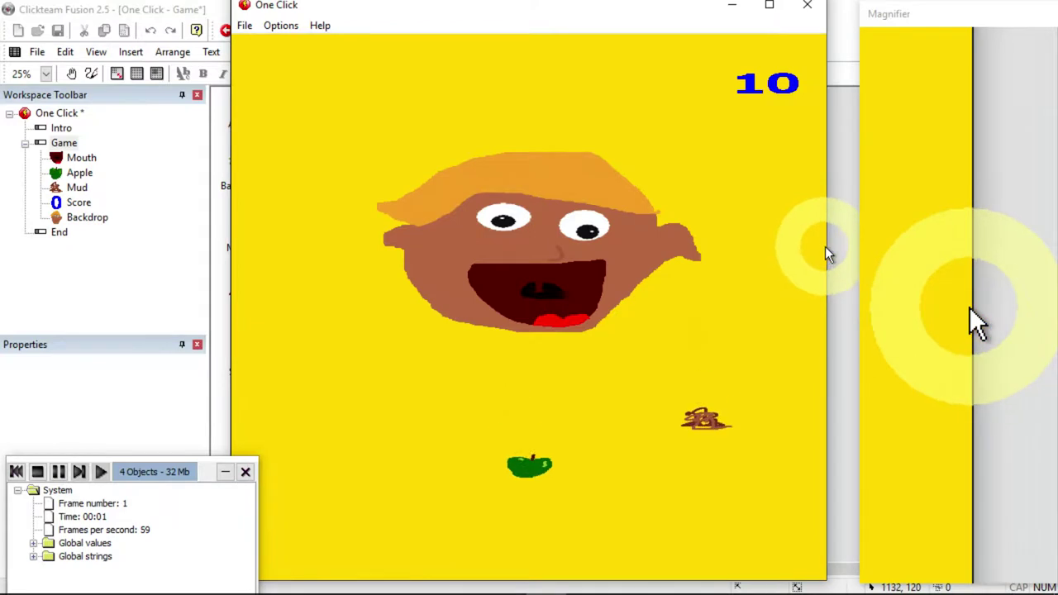
pyautogui.moveTo(825, 246); pyautogui.dragTo(575, 258)
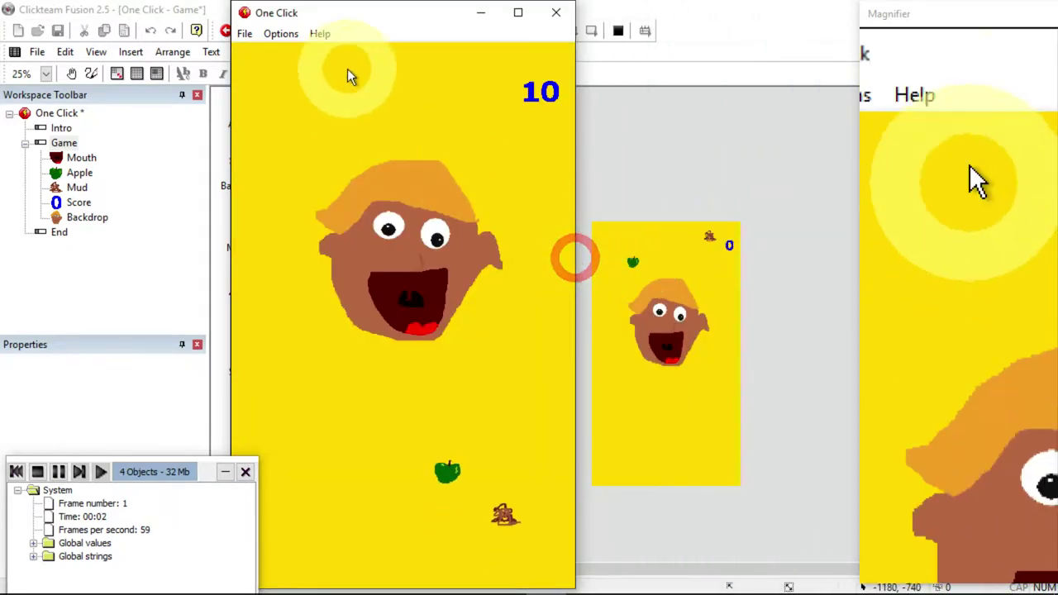
pyautogui.click(372, 20)
pyautogui.click(365, 315)
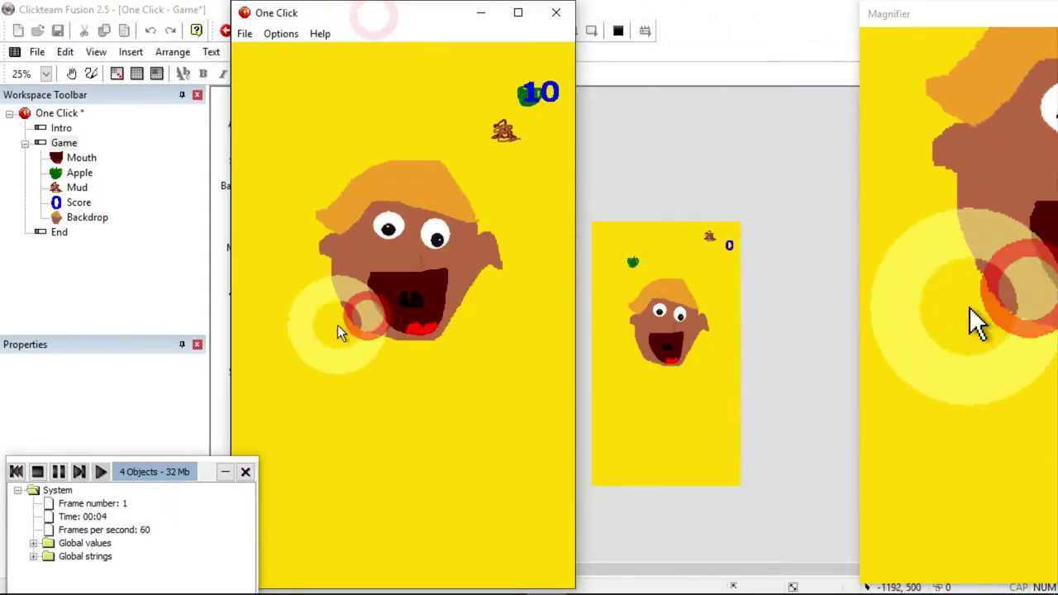
pyautogui.click(269, 324)
pyautogui.click(475, 471)
pyautogui.click(454, 520)
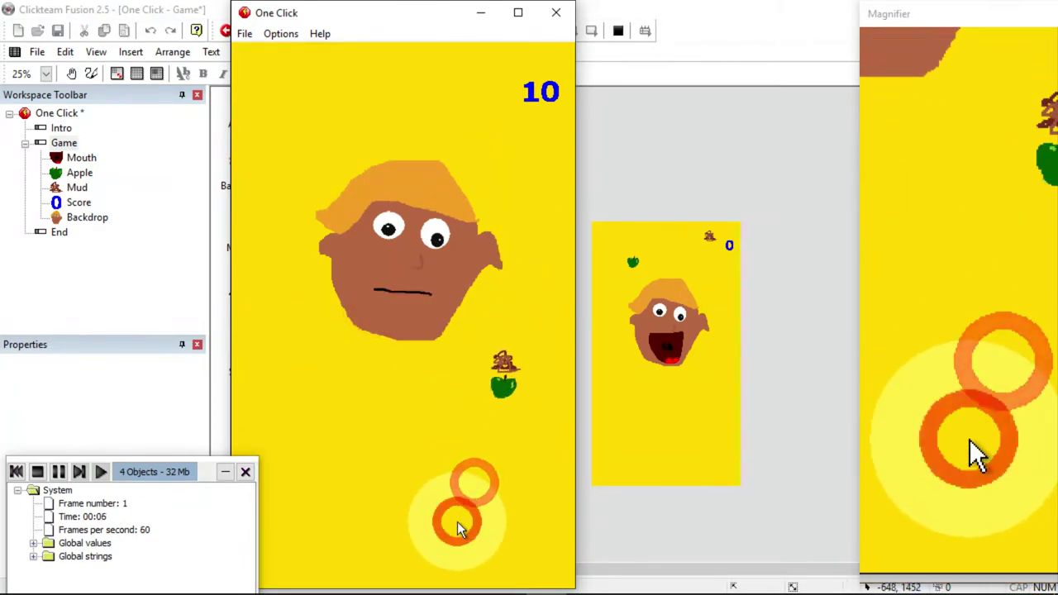
pyautogui.click(555, 13)
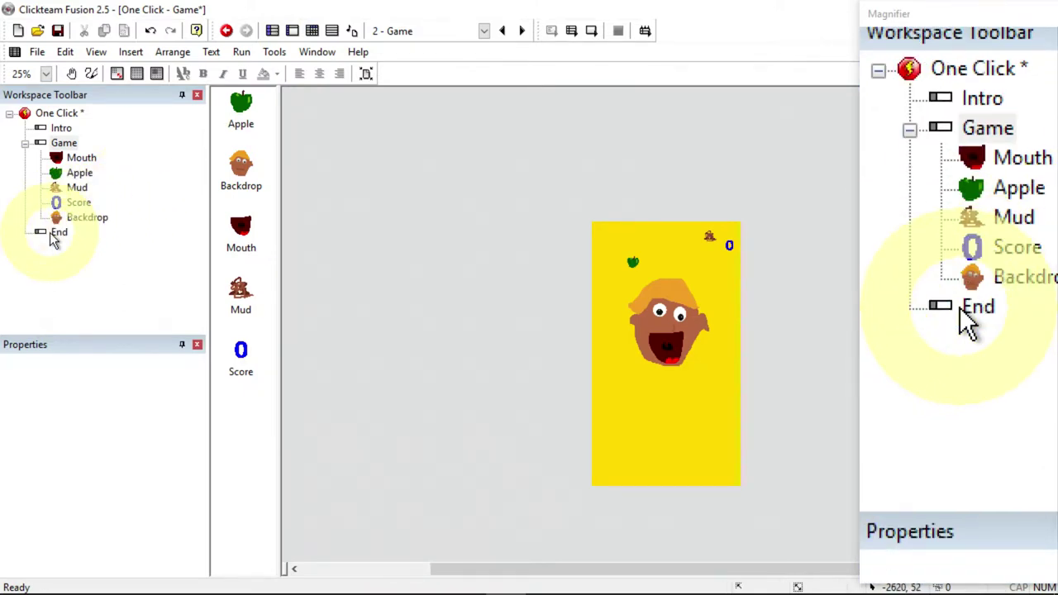
# Open the End frame and insert a Score object in the upper right part of the green play area.
pyautogui.doubleClick(53, 233)
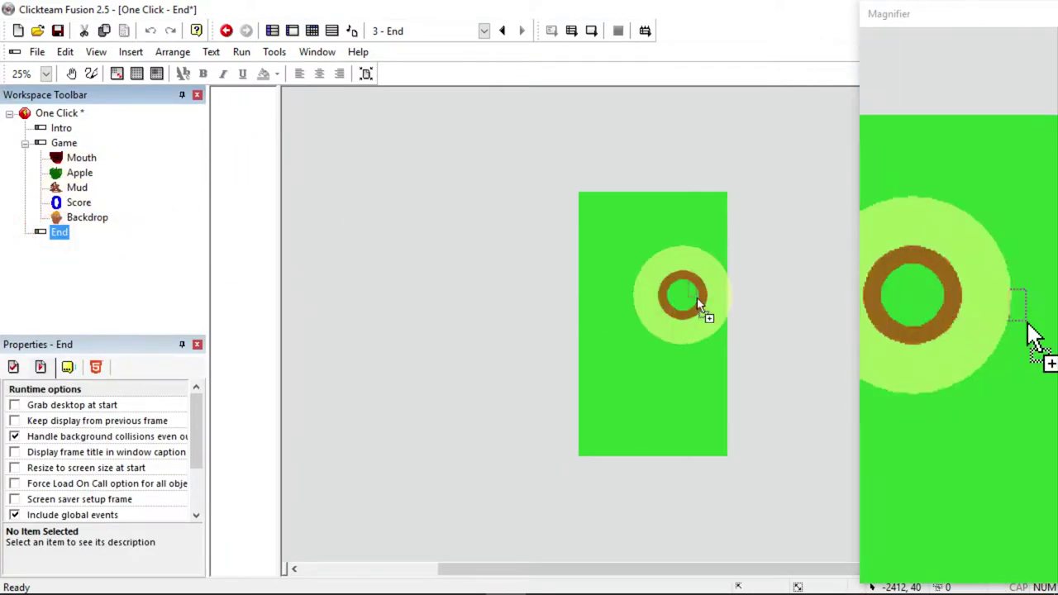
pyautogui.moveTo(697, 303); pyautogui.dragTo(683, 273)
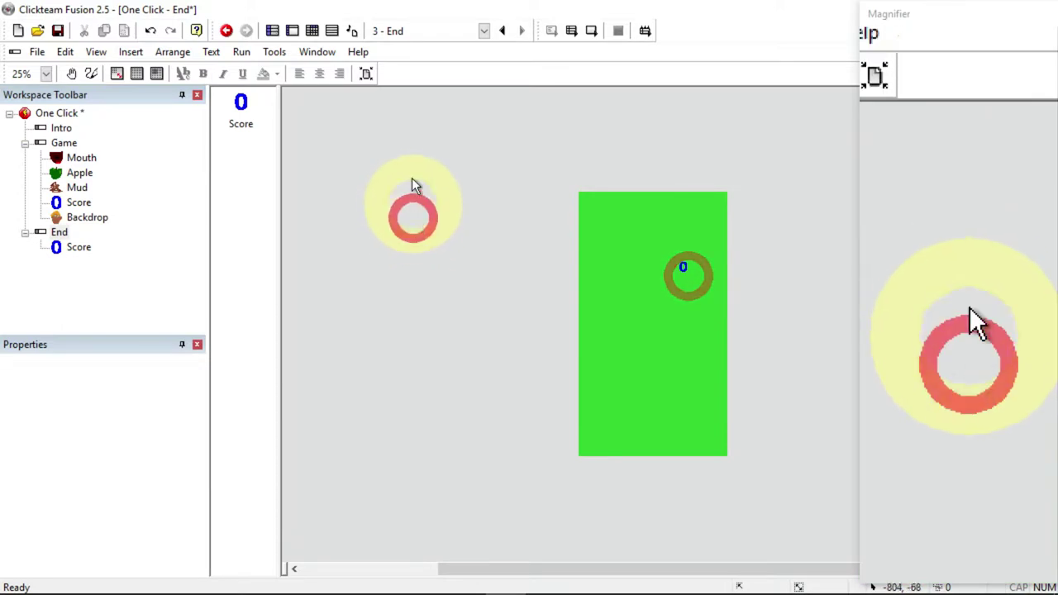
# Run the whole application from the Intro frame, narrow its window to portrait proportions and move it down.
pyautogui.click(242, 51)
pyautogui.click(261, 88)
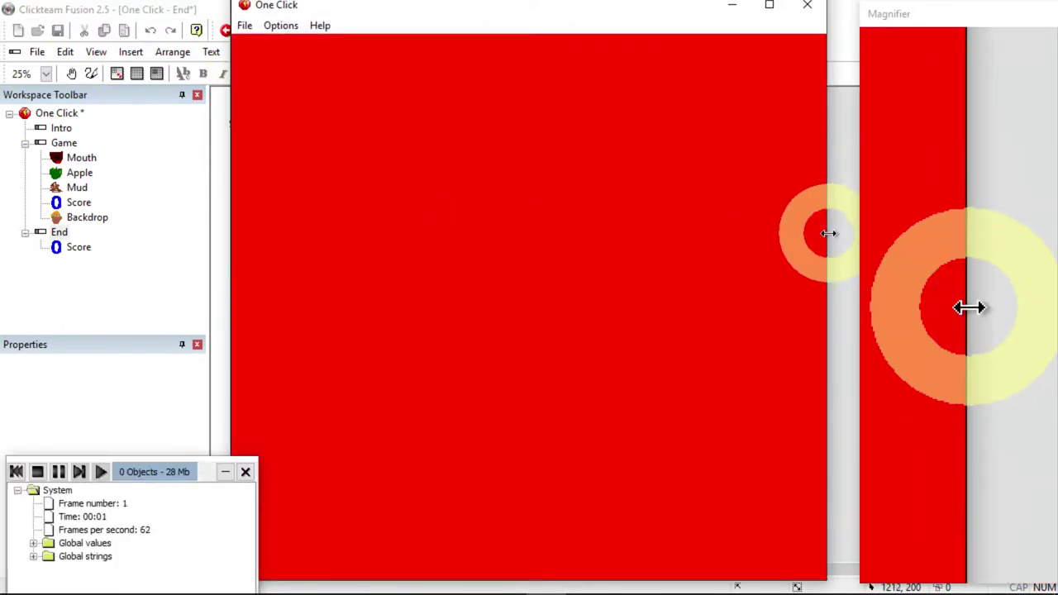
pyautogui.moveTo(829, 233); pyautogui.dragTo(533, 233)
pyautogui.moveTo(386, 1); pyautogui.dragTo(385, 90)
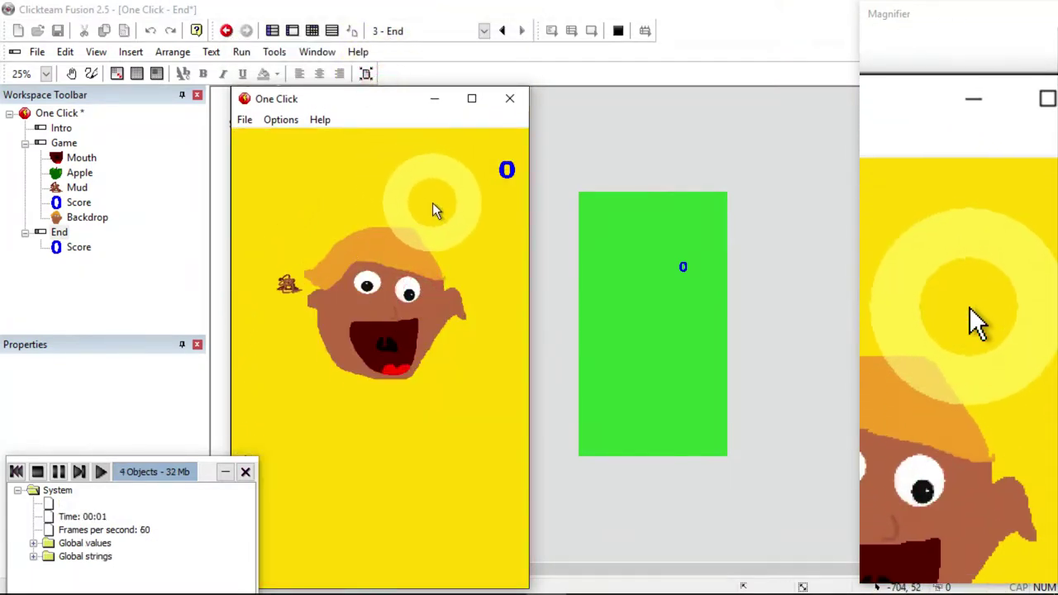
# Play the game with mouse clicks that close the mouth until the End frame shows the score, and restart from there.
pyautogui.click(414, 216)
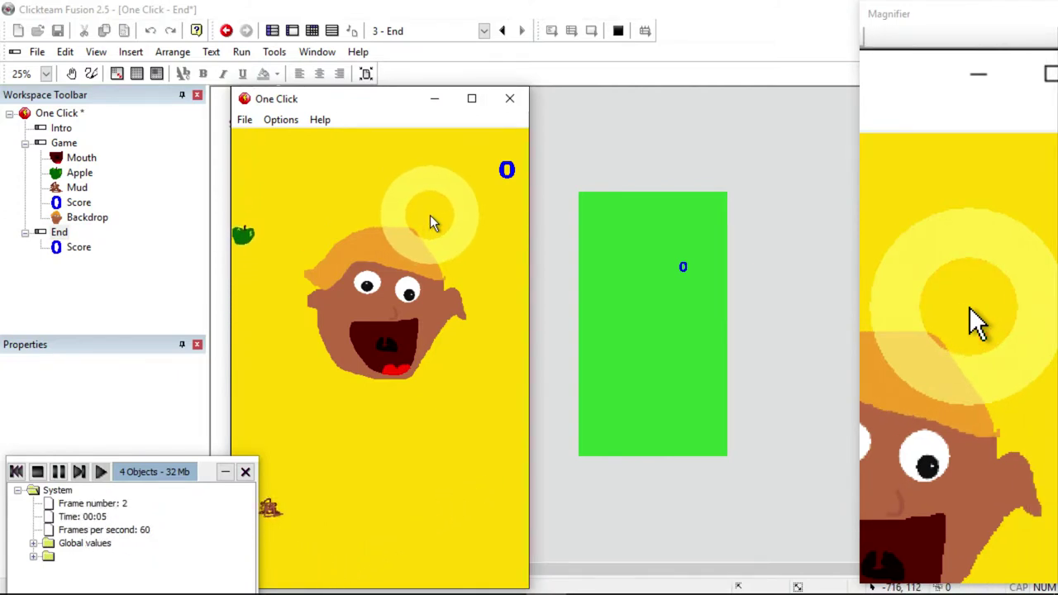
pyautogui.click(430, 215)
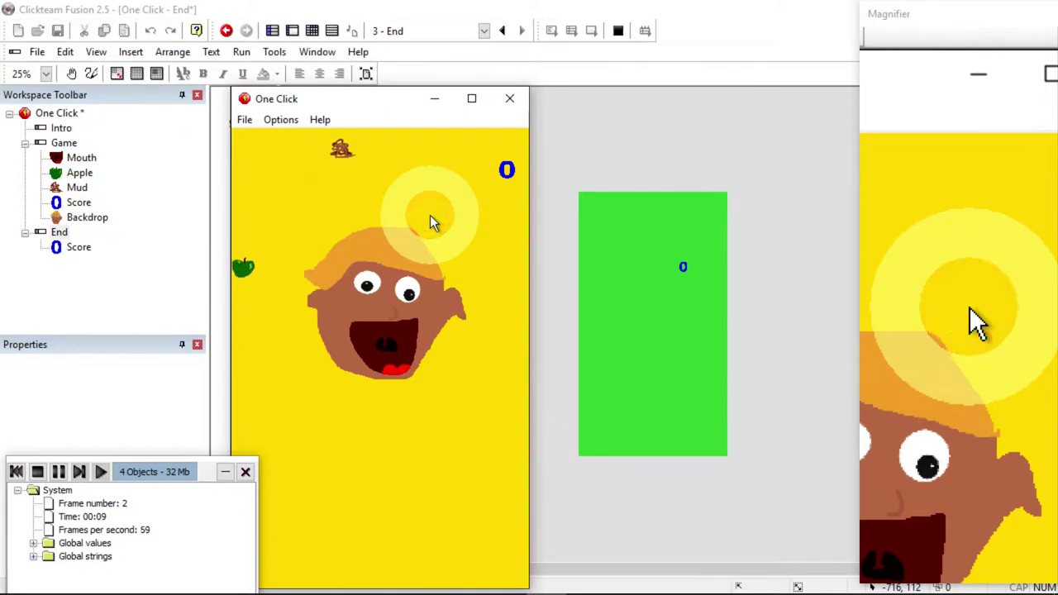
pyautogui.click(439, 217)
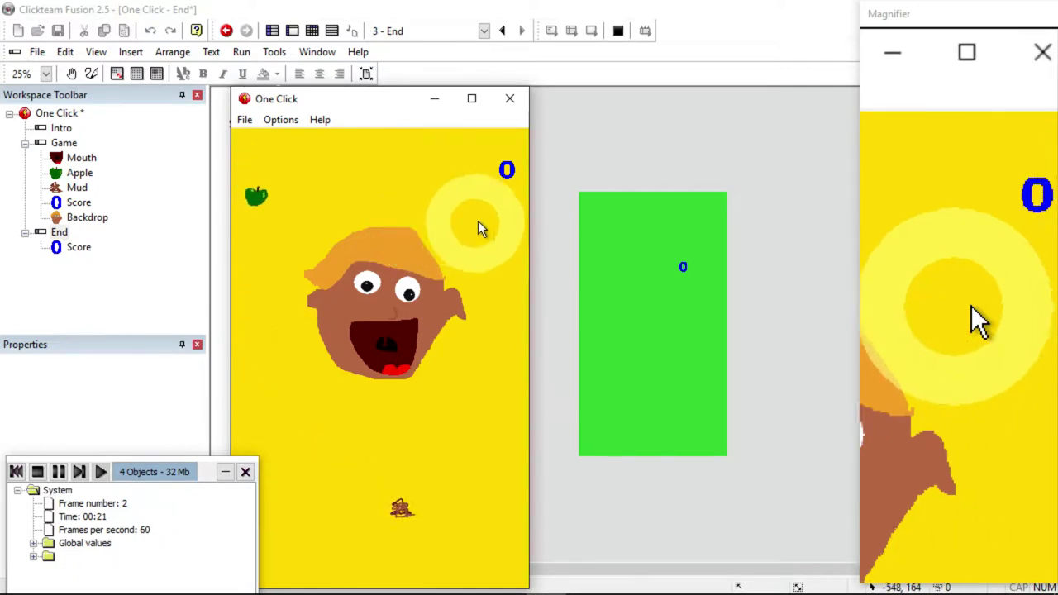
pyautogui.click(470, 198)
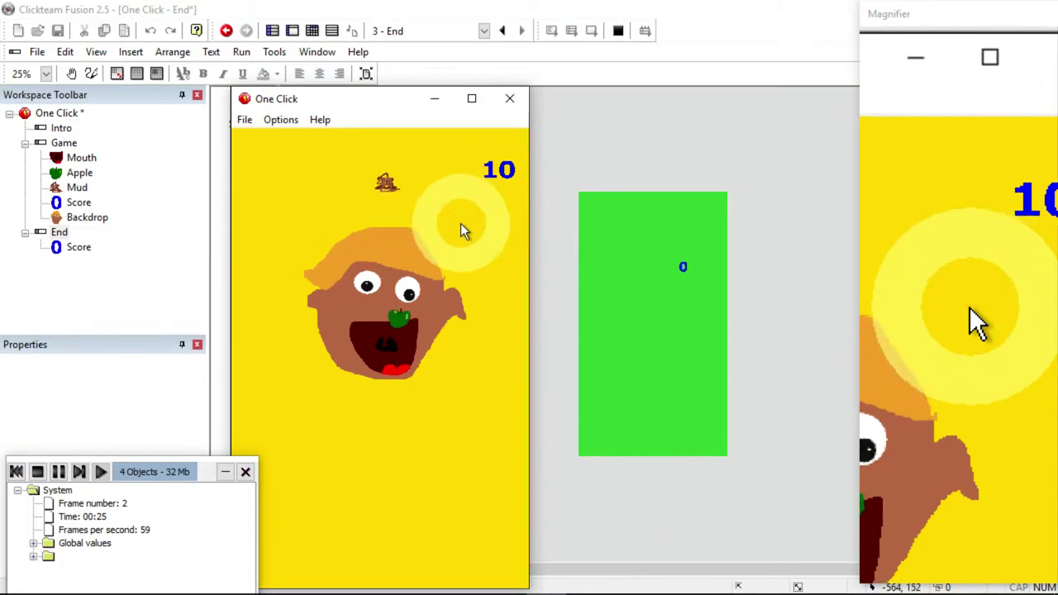
pyautogui.click(389, 249)
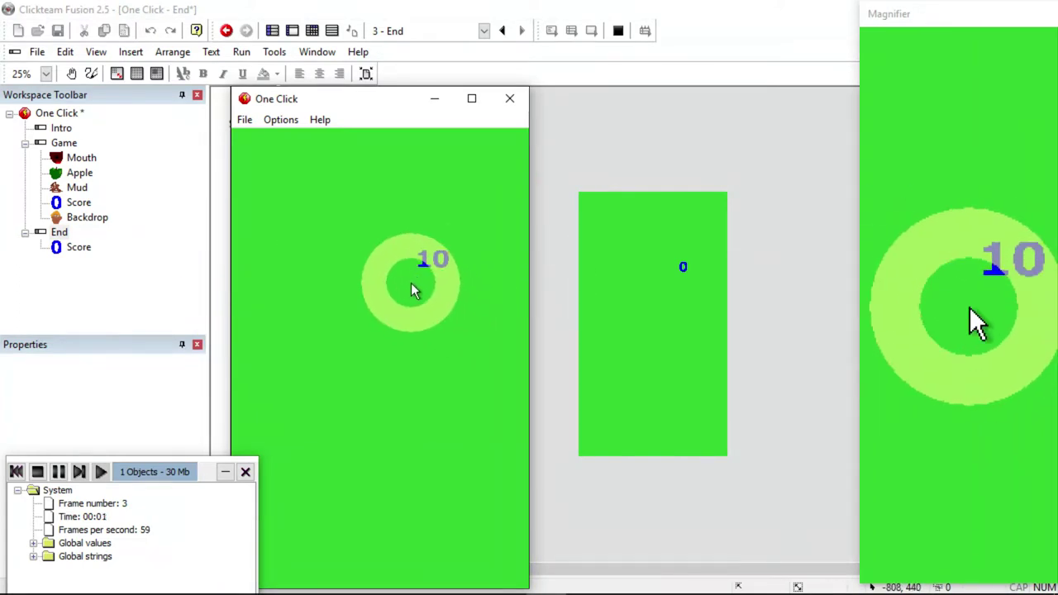
pyautogui.click(412, 285)
pyautogui.click(392, 271)
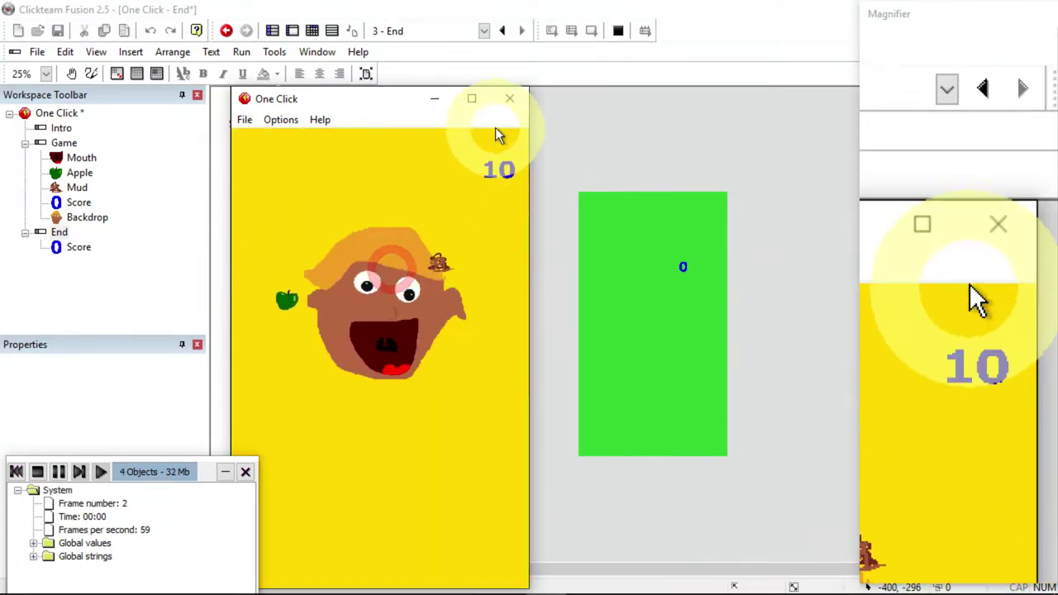
# Close the test run and make the Intro frame's left-click event also set the player's score to 0.
pyautogui.click(508, 99)
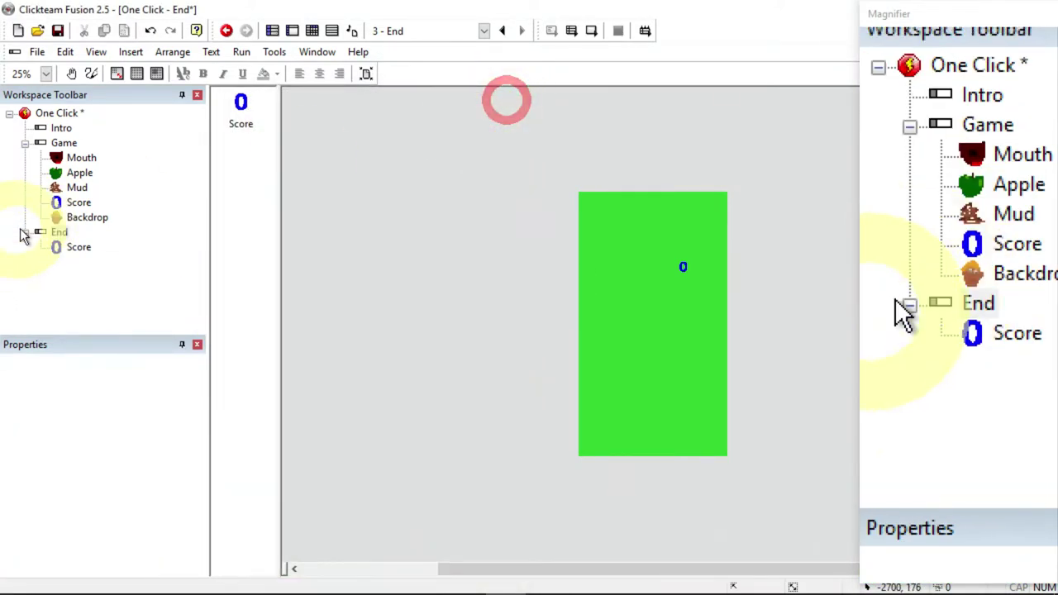
pyautogui.click(61, 128)
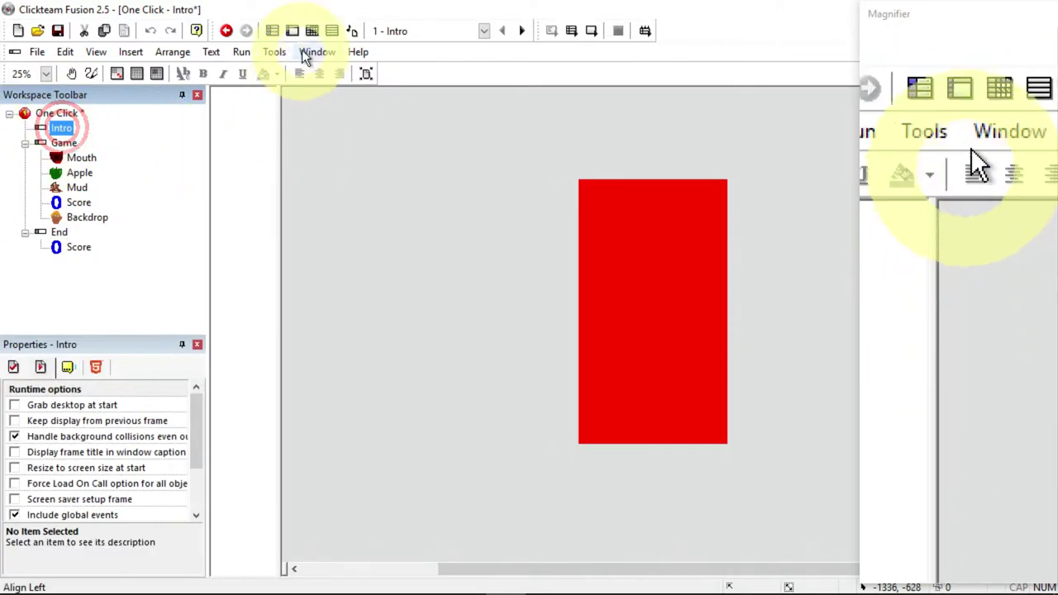
pyautogui.click(313, 32)
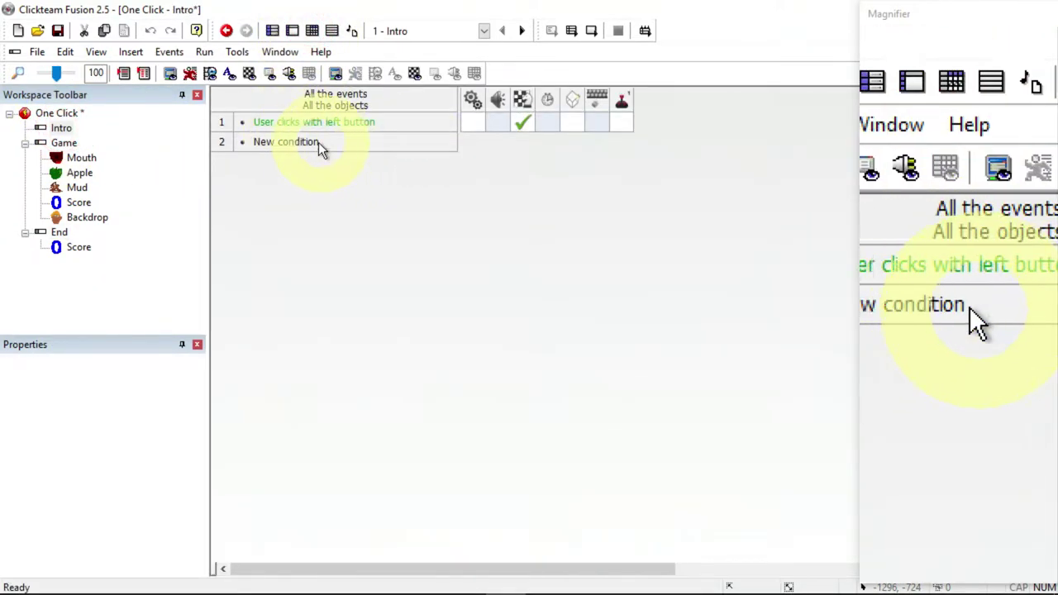
pyautogui.click(621, 122)
pyautogui.click(671, 127)
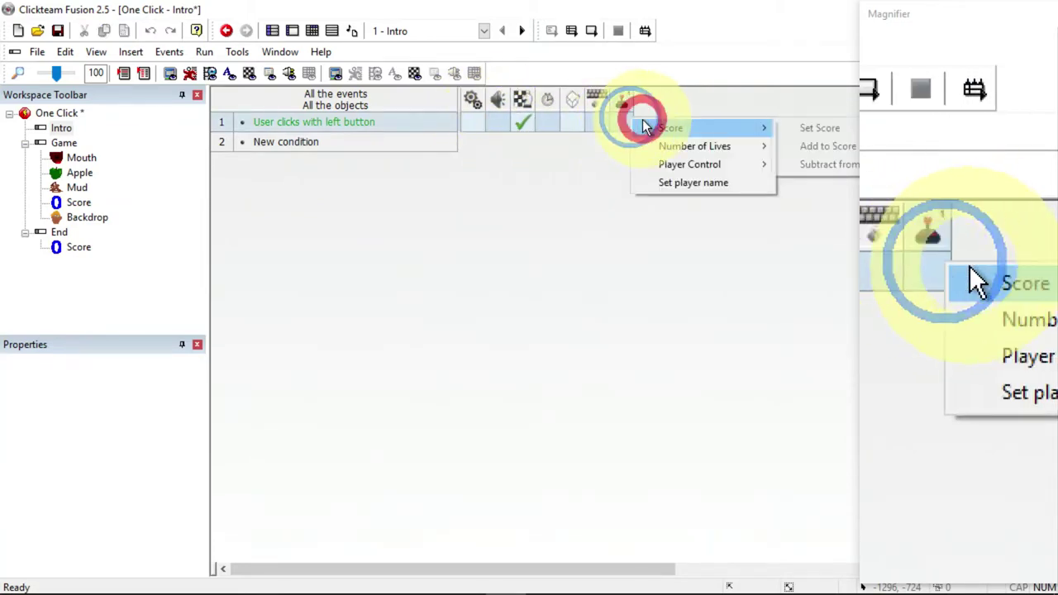
pyautogui.click(821, 132)
pyautogui.click(546, 512)
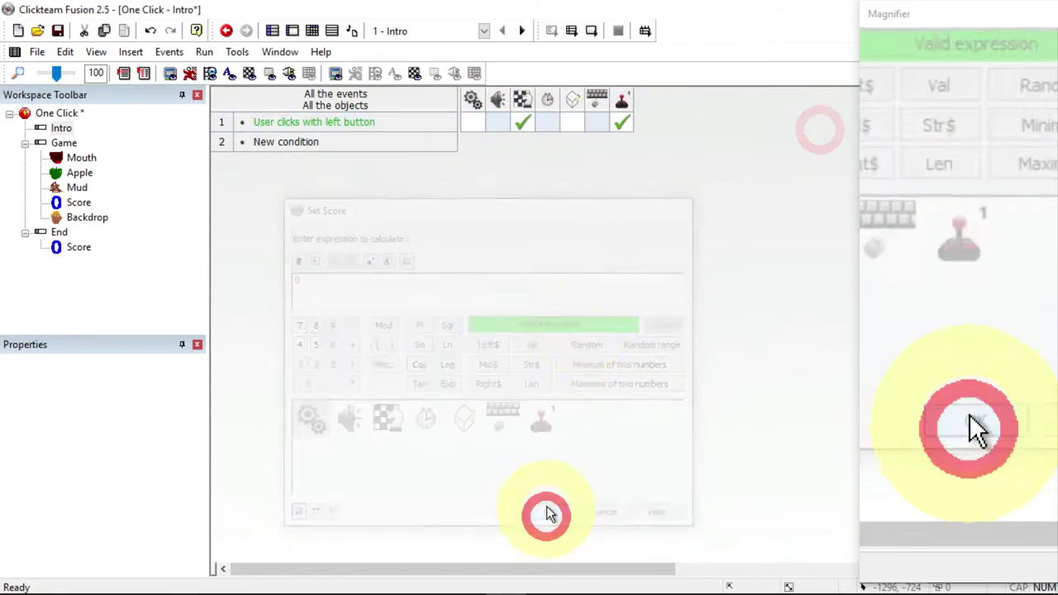
# Add a condition to the Game frame's events for a collision between the Apple and the Mud.
pyautogui.doubleClick(64, 144)
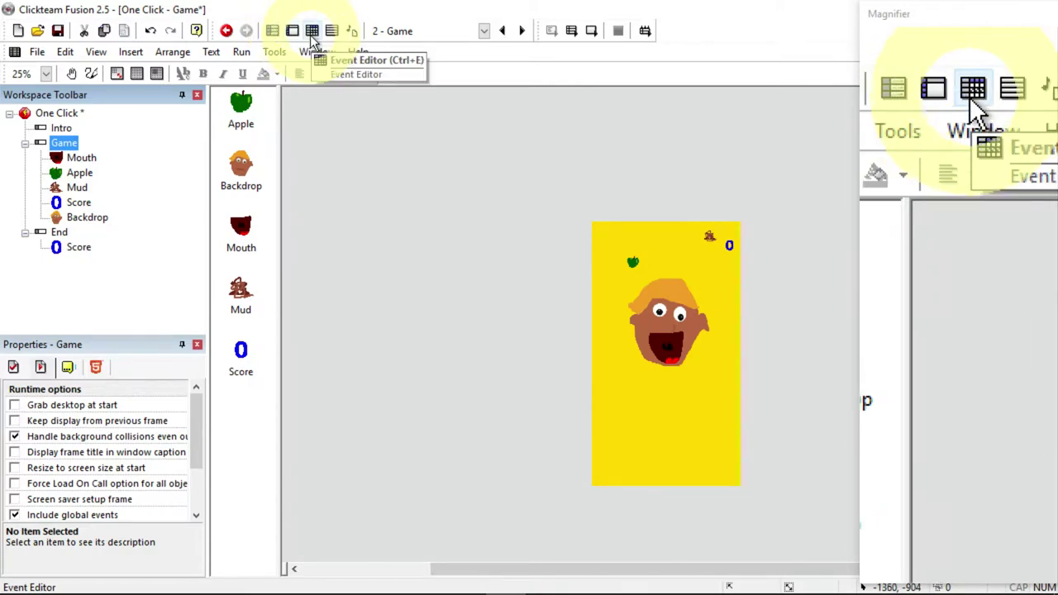
pyautogui.click(313, 33)
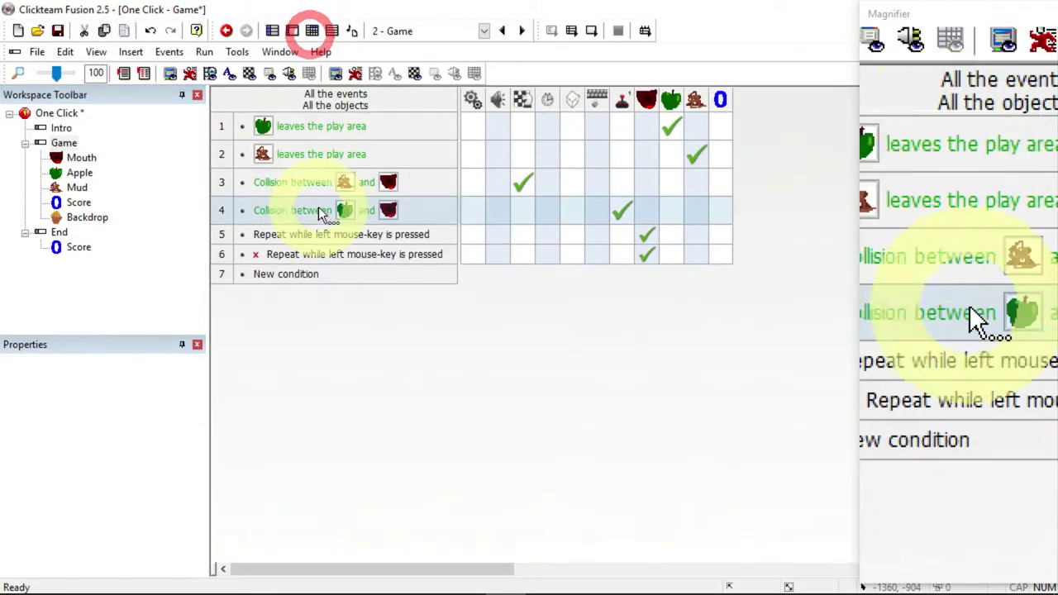
pyautogui.click(293, 276)
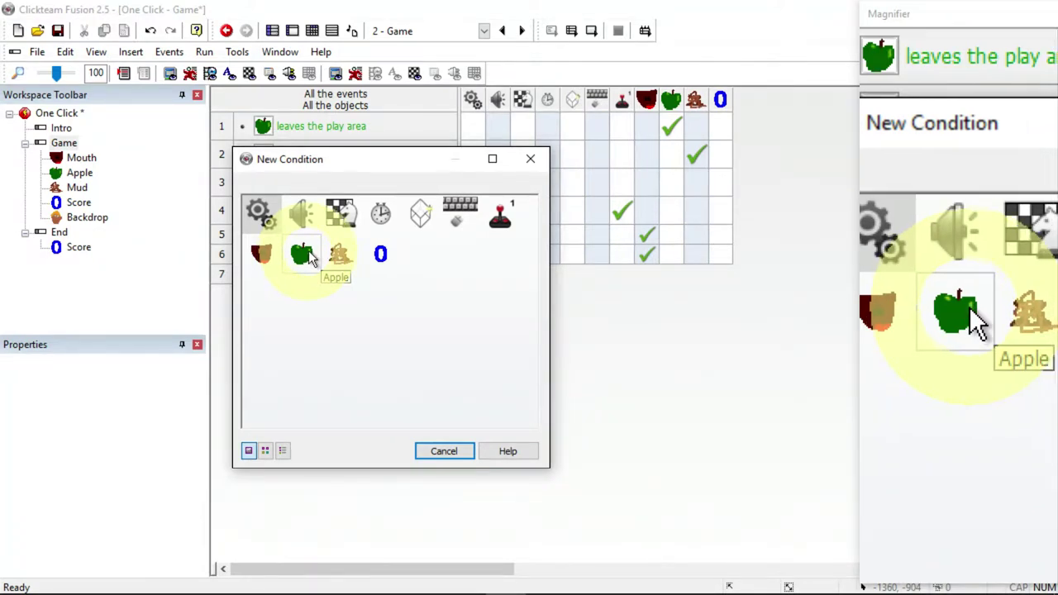
pyautogui.click(305, 255)
pyautogui.moveTo(399, 260)
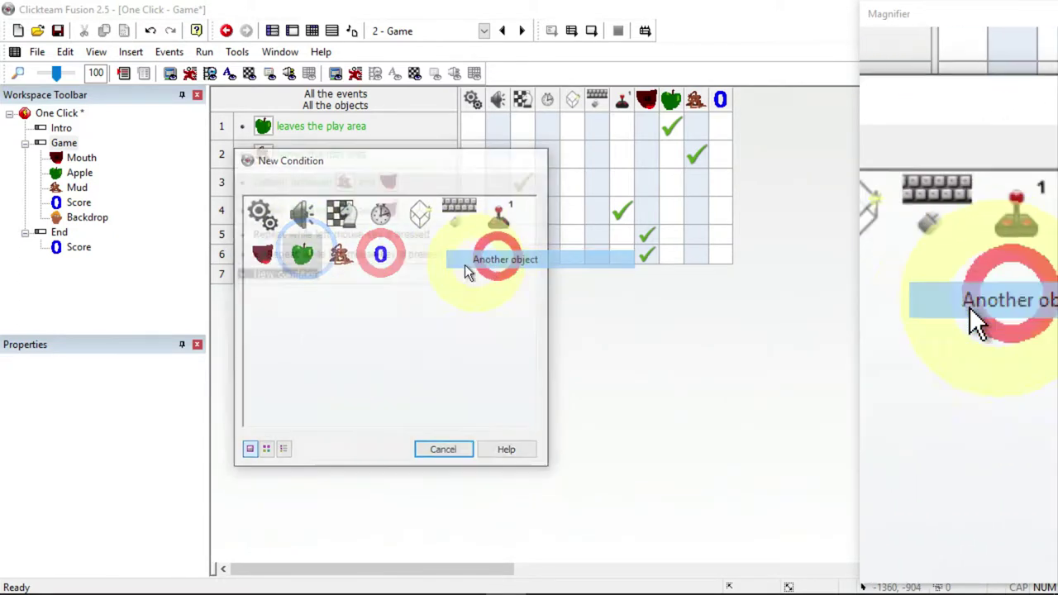
pyautogui.click(468, 261)
pyautogui.doubleClick(331, 219)
# Make both the Apple and the Mud bounce when they collide with each other.
pyautogui.click(676, 280)
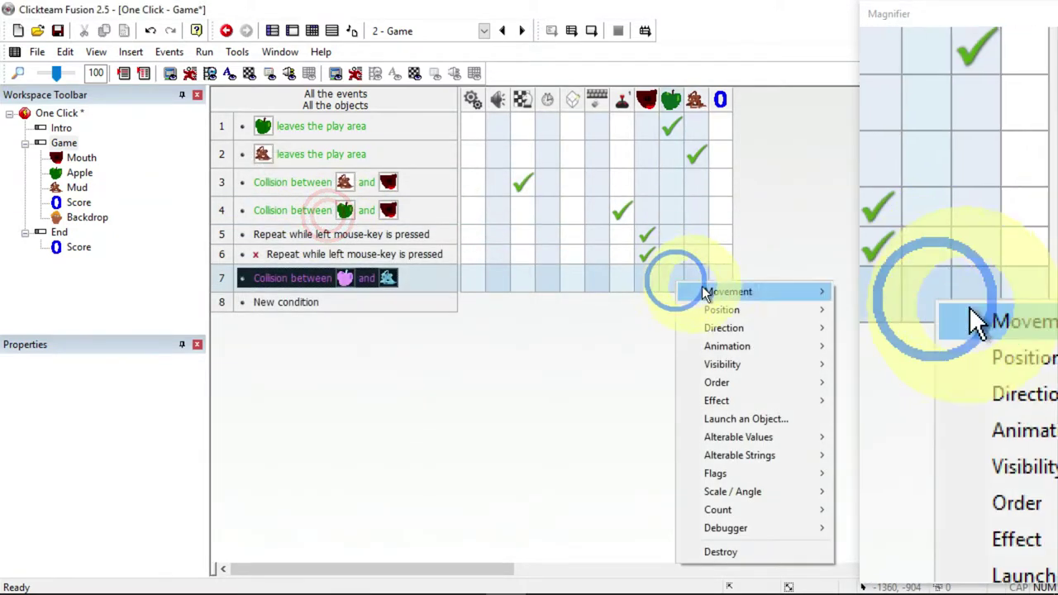
pyautogui.moveTo(817, 291)
pyautogui.click(844, 328)
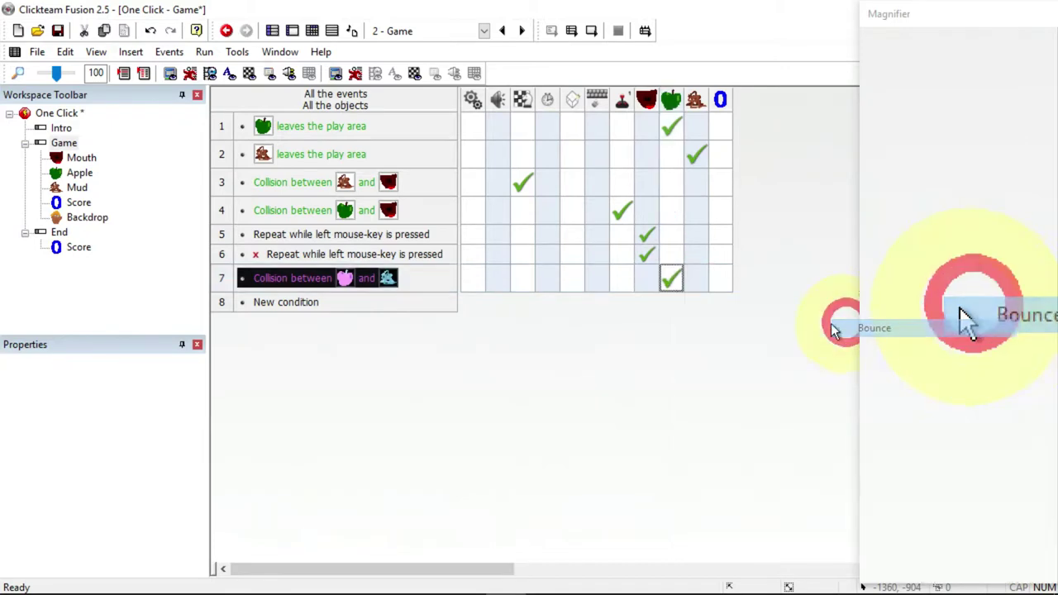
pyautogui.moveTo(671, 279); pyautogui.dragTo(695, 282)
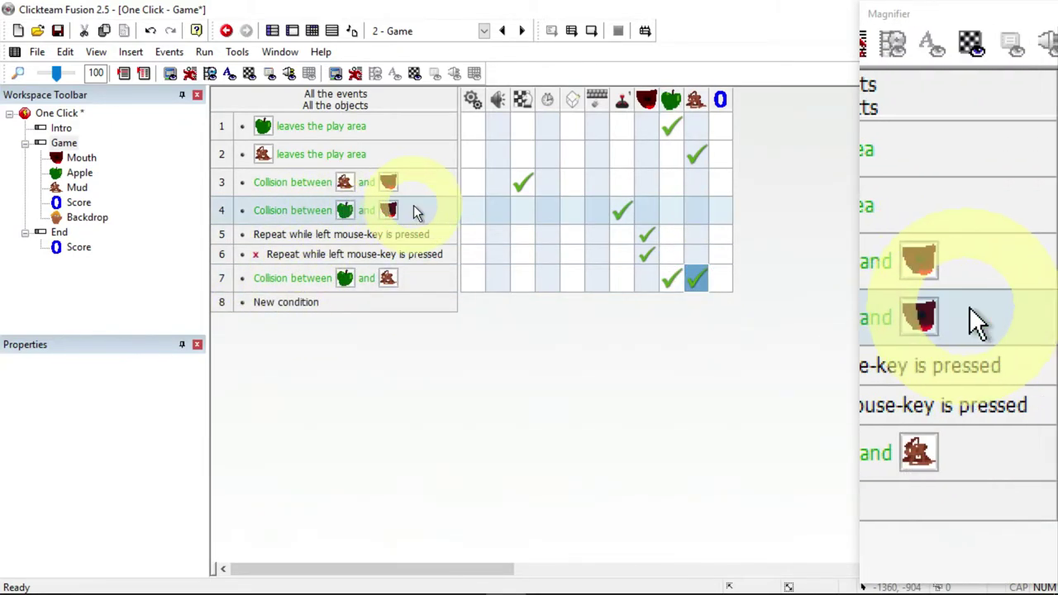
# In the Apple and Mouth collision event, destroy the Apple and create a new Apple at the top centre of the play area.
pyautogui.click(677, 210)
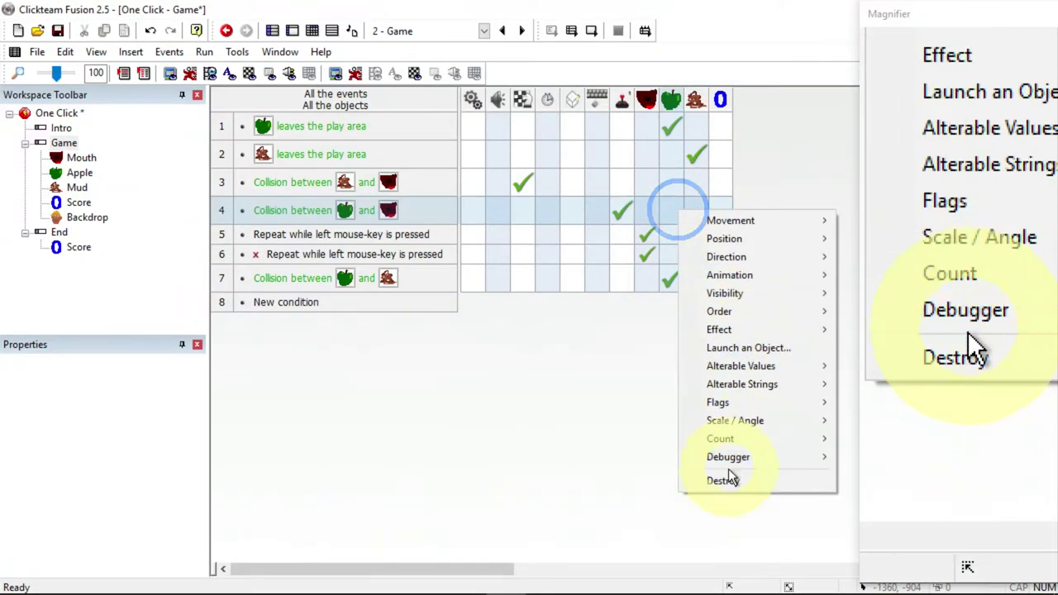
pyautogui.click(724, 482)
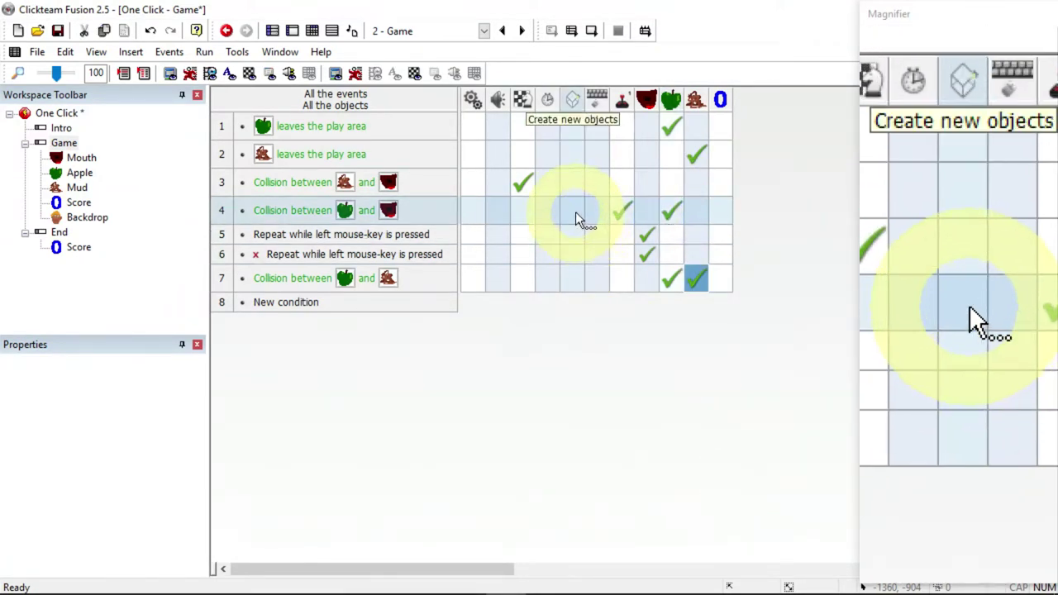
pyautogui.click(582, 217)
pyautogui.click(589, 221)
pyautogui.doubleClick(492, 330)
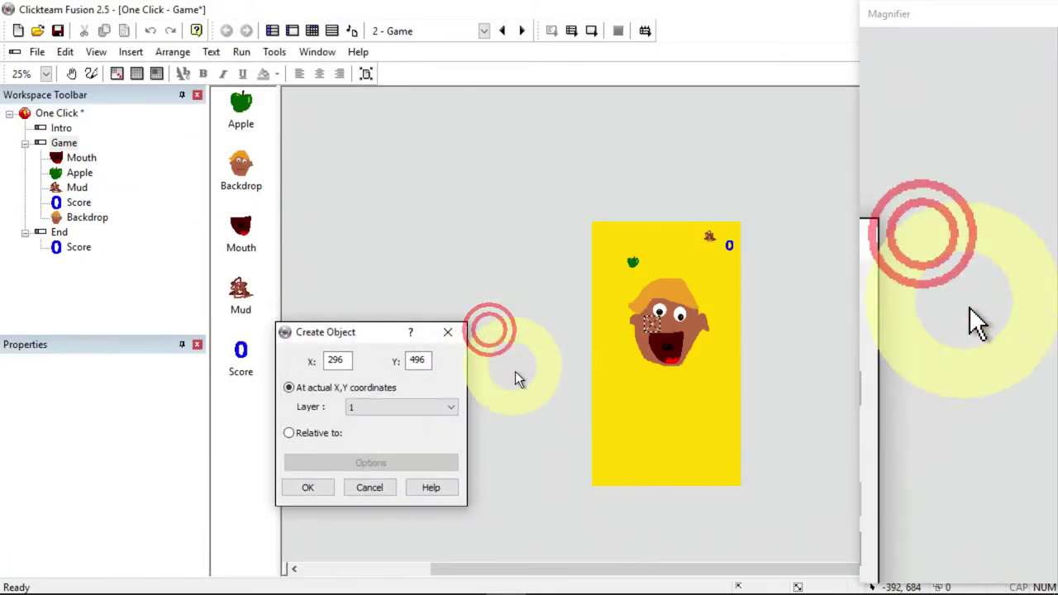
pyautogui.click(670, 482)
pyautogui.moveTo(670, 481)
pyautogui.mouseDown()
pyautogui.moveTo(650, 418)
pyautogui.moveTo(645, 237)
pyautogui.moveTo(667, 224)
pyautogui.mouseUp()
pyautogui.click(305, 486)
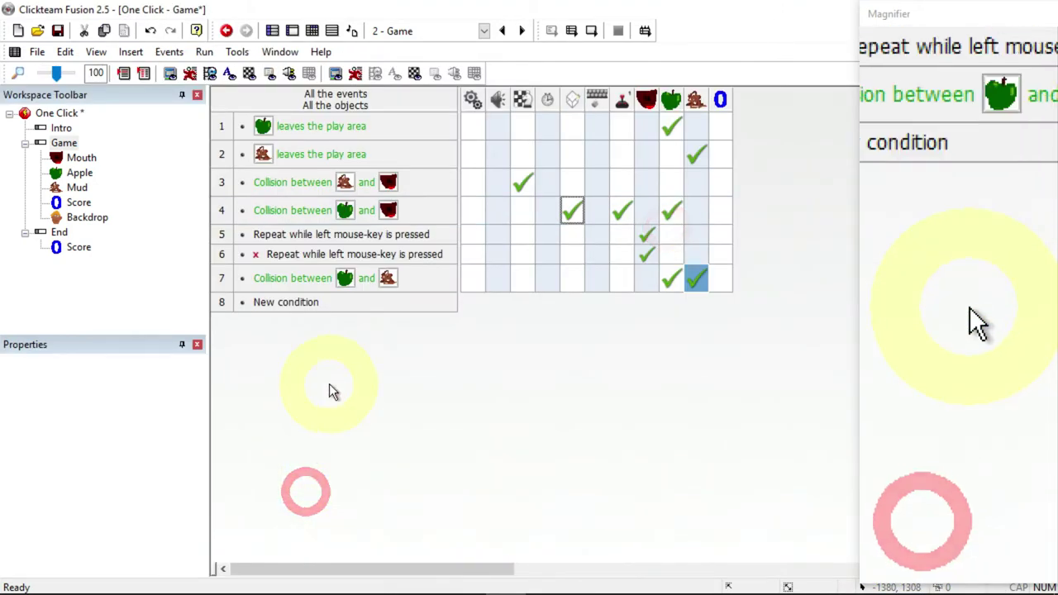
# Add a timer condition to the Game frame that triggers every 8 seconds.
pyautogui.doubleClick(300, 304)
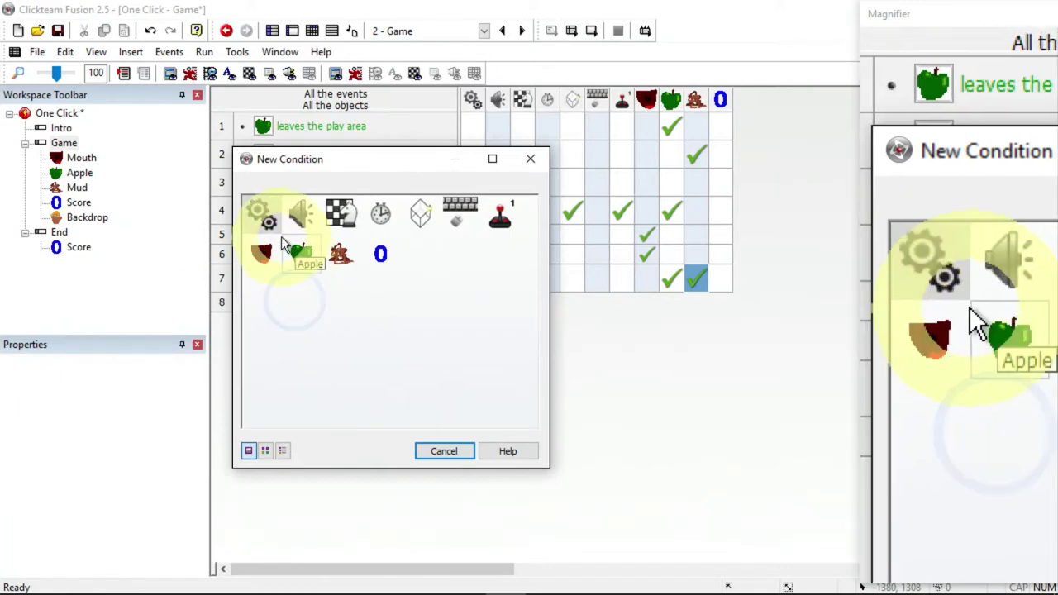
pyautogui.click(380, 214)
pyautogui.click(399, 220)
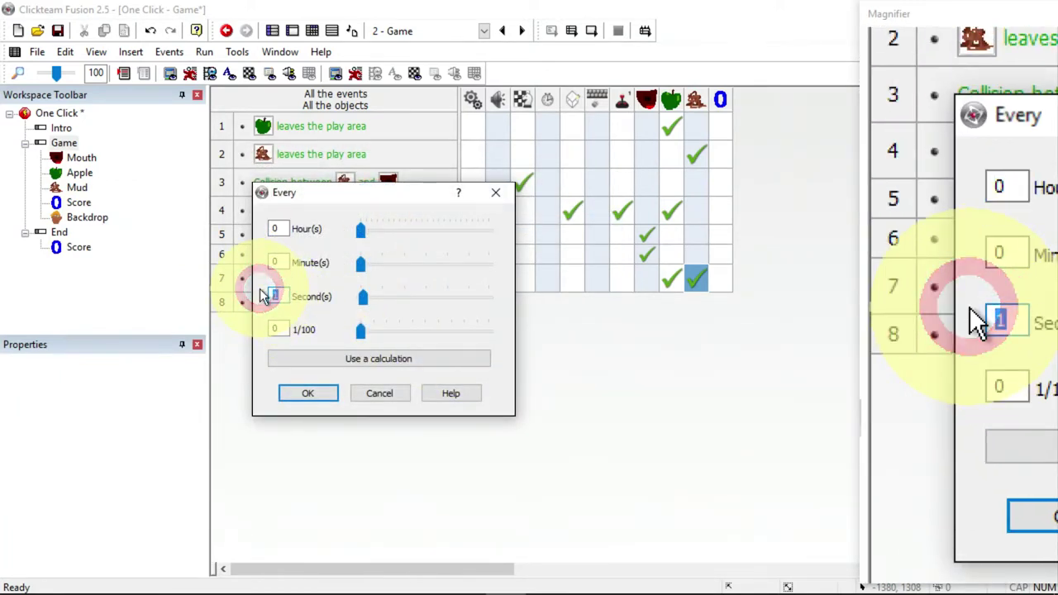
pyautogui.write('8')
pyautogui.click(308, 393)
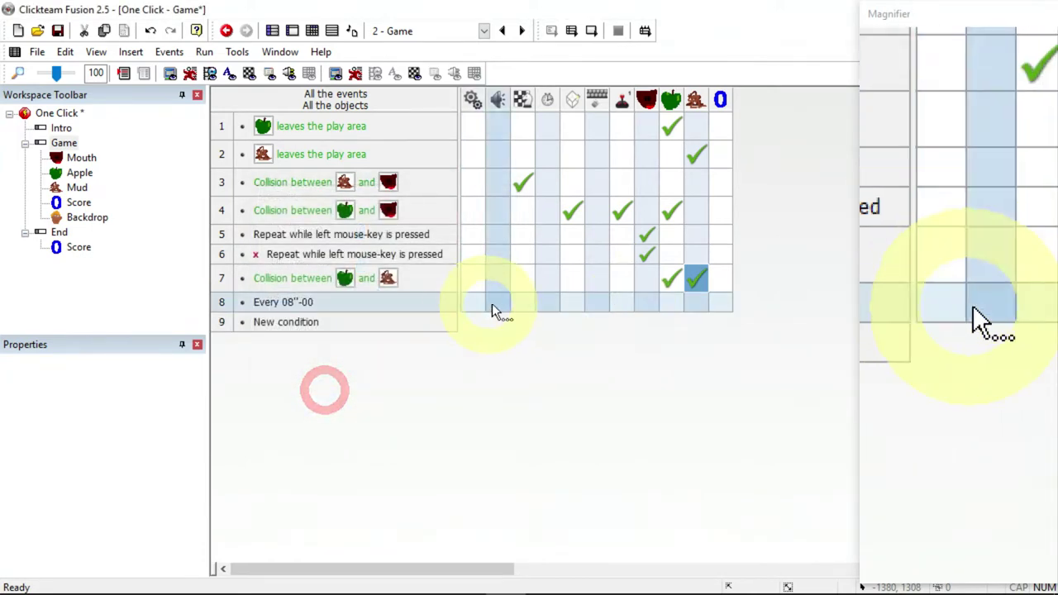
# Have the 8-second event create a Mud object near the bottom centre of the play area at X 408, Y 1196.
pyautogui.click(625, 311)
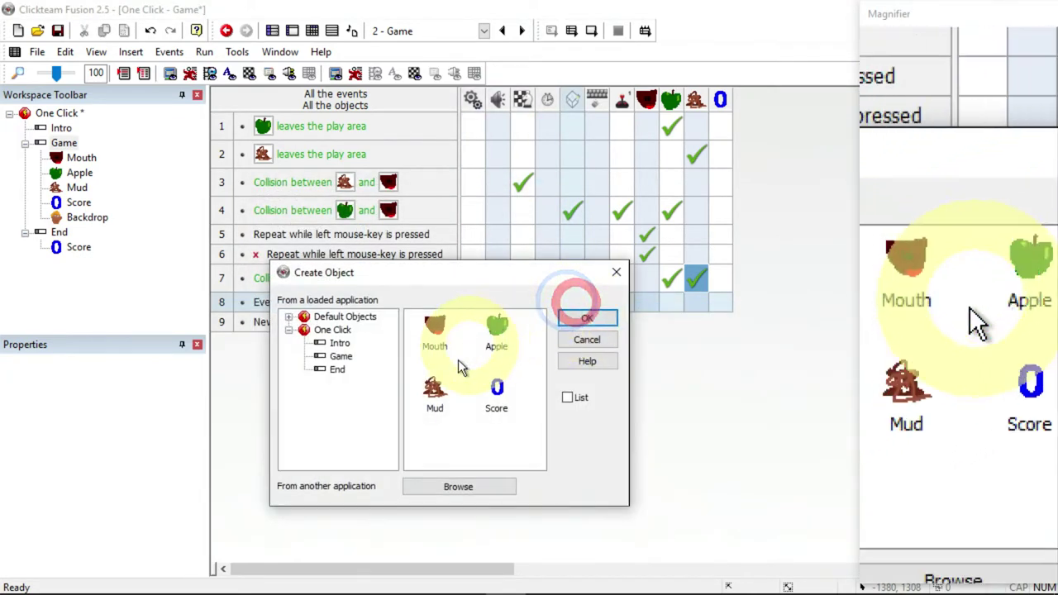
pyautogui.doubleClick(435, 392)
pyautogui.click(677, 463)
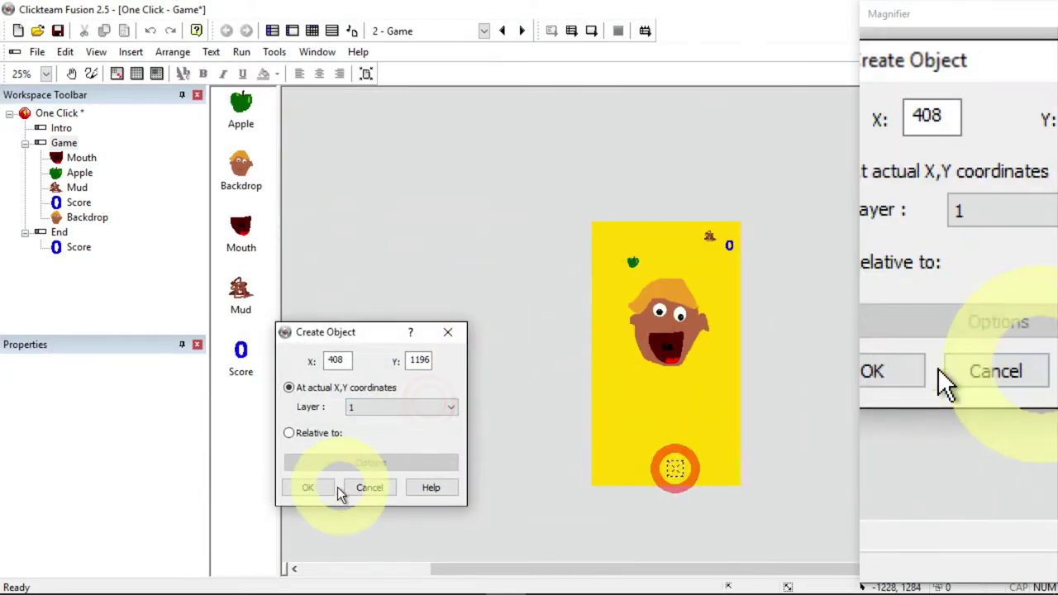
pyautogui.click(307, 488)
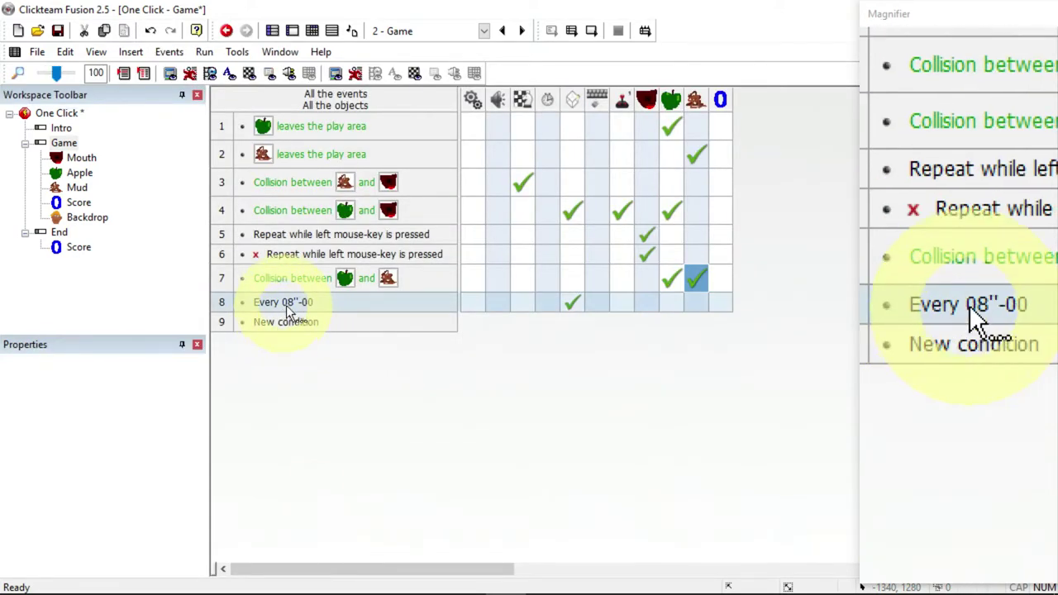
# Add another timer condition to the Game frame that triggers every 5 seconds.
pyautogui.click(291, 322)
pyautogui.click(378, 222)
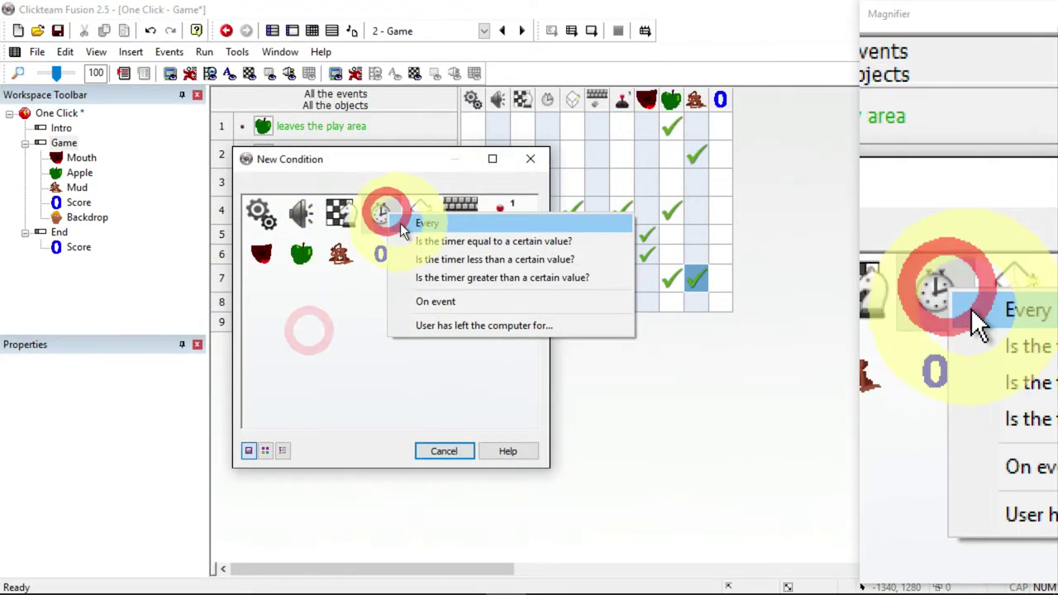
pyautogui.click(405, 221)
pyautogui.doubleClick(277, 296)
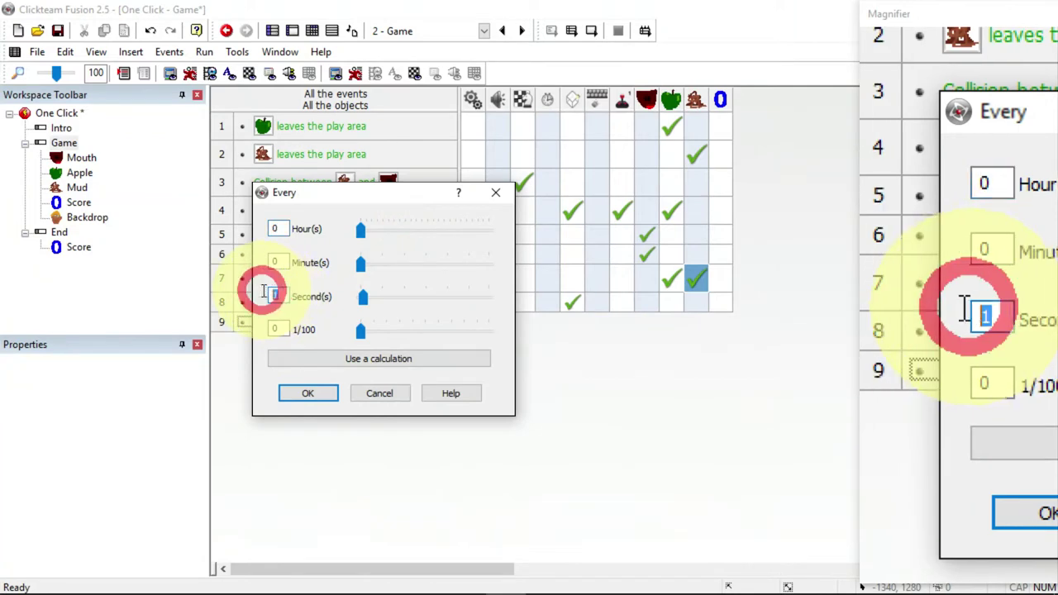
pyautogui.write('5')
pyautogui.click(310, 393)
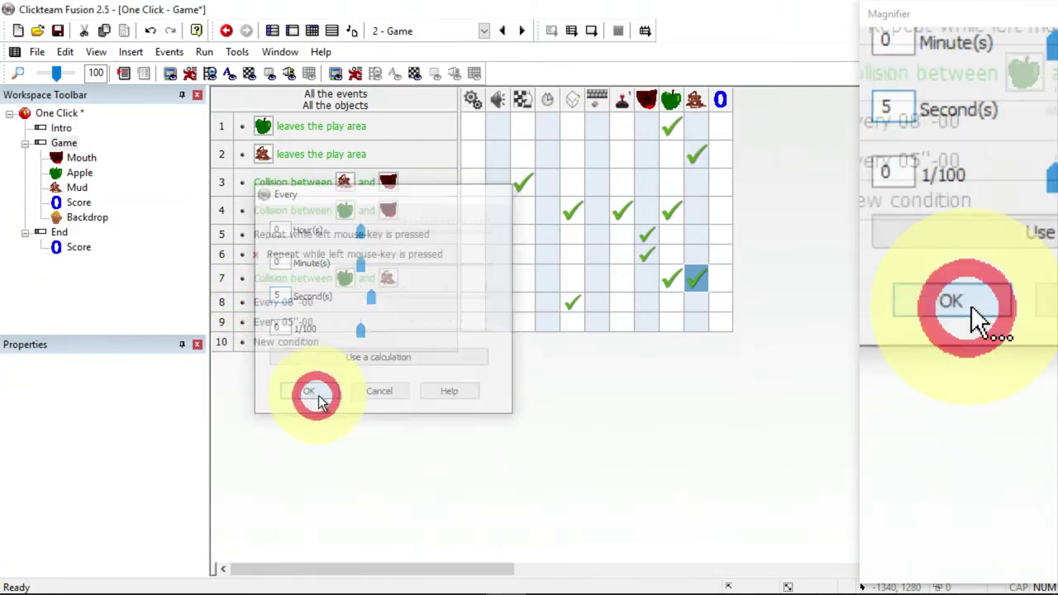
# Have the 5-second event create an Apple above the face at X 368, Y 76.
pyautogui.rightClick(573, 325)
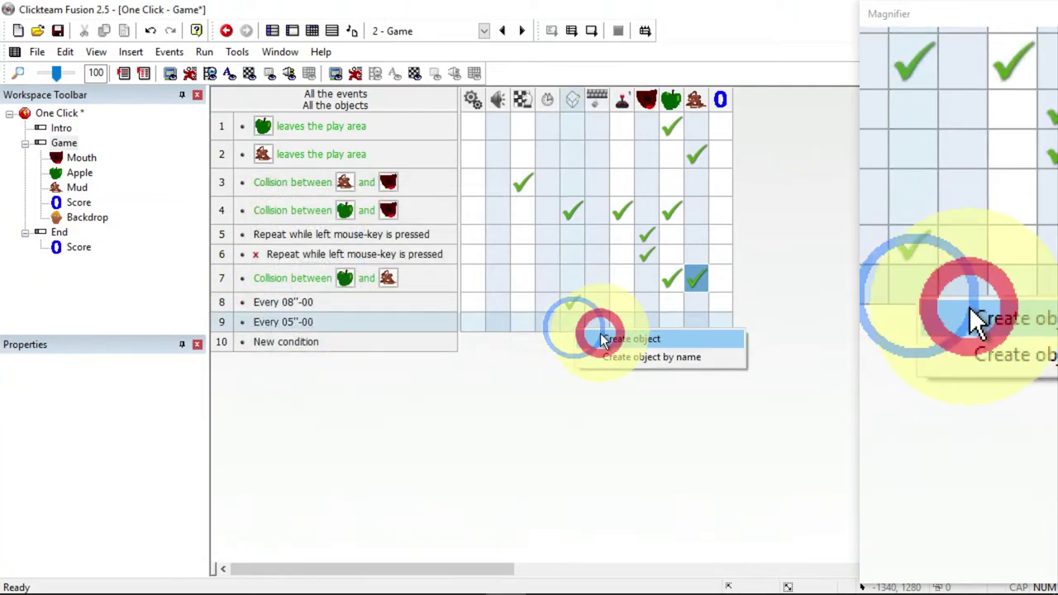
pyautogui.click(599, 334)
pyautogui.click(497, 330)
pyautogui.doubleClick(490, 327)
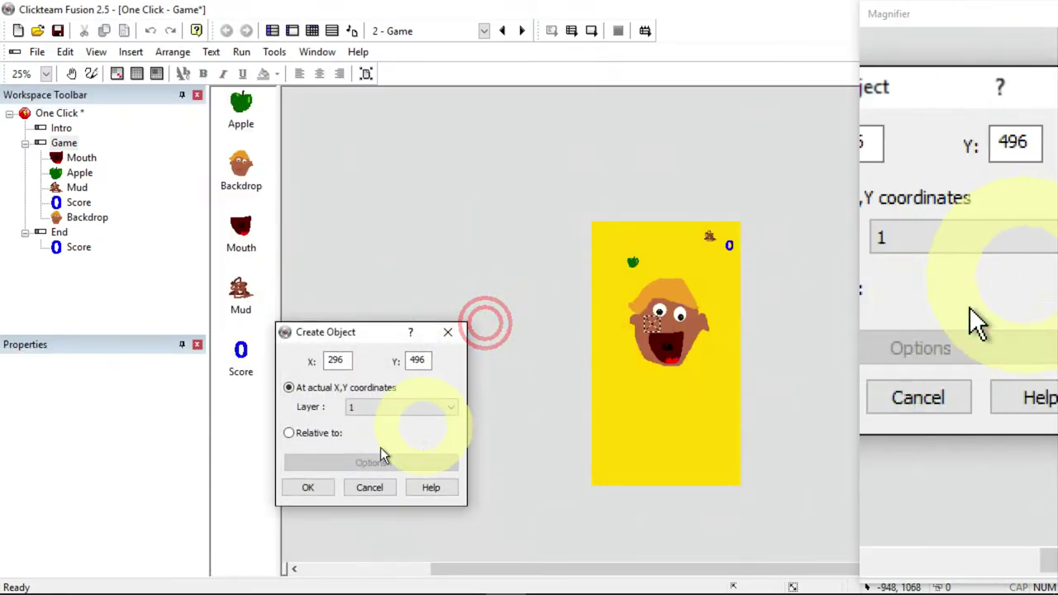
pyautogui.click(666, 248)
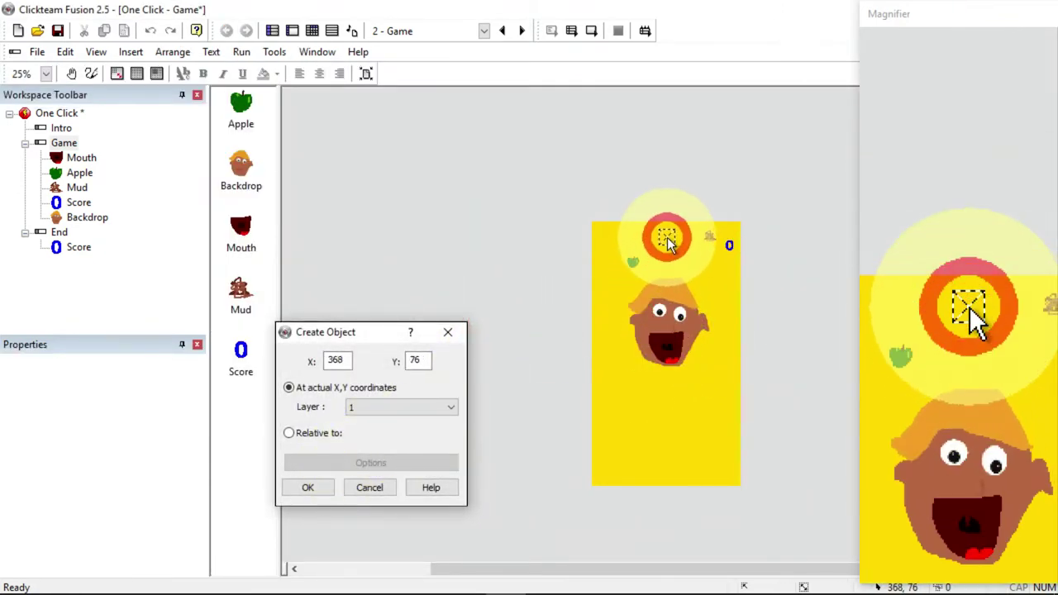
pyautogui.click(308, 487)
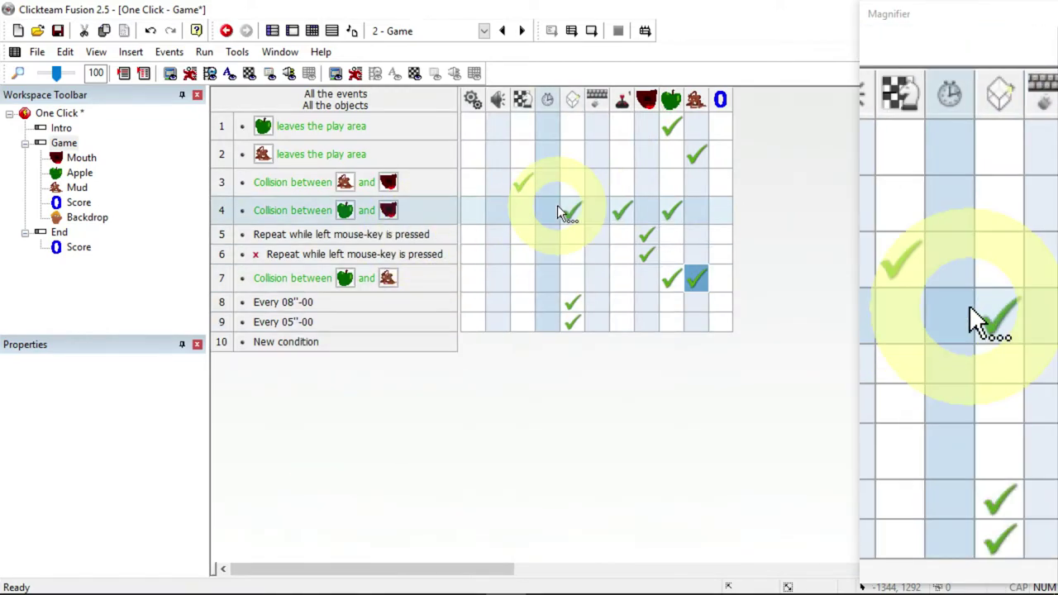
# Run the whole application, narrow its window to portrait proportions and move it down over the event grid.
pyautogui.click(204, 51)
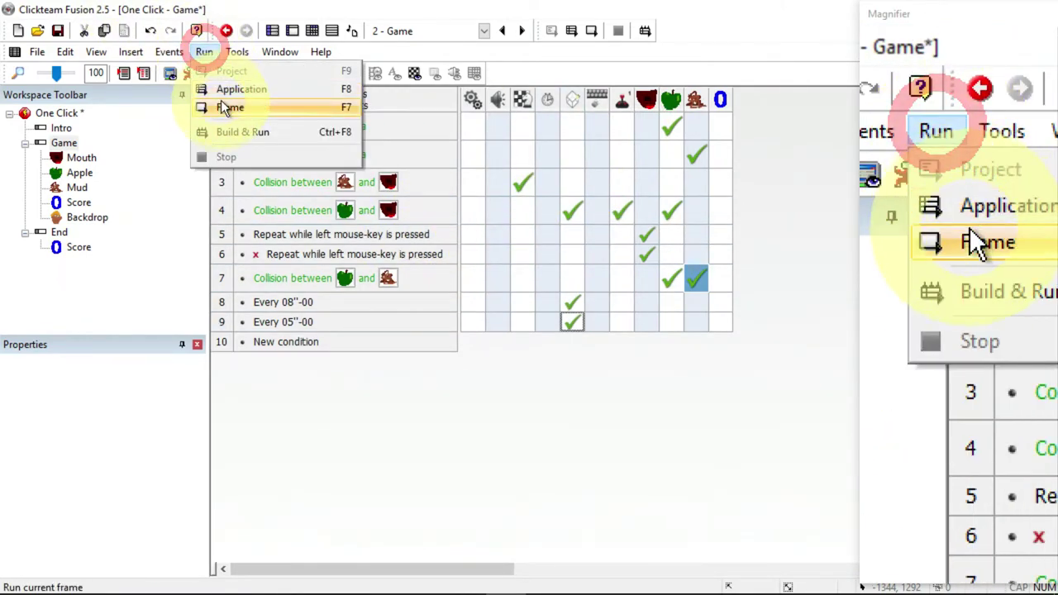
pyautogui.click(229, 91)
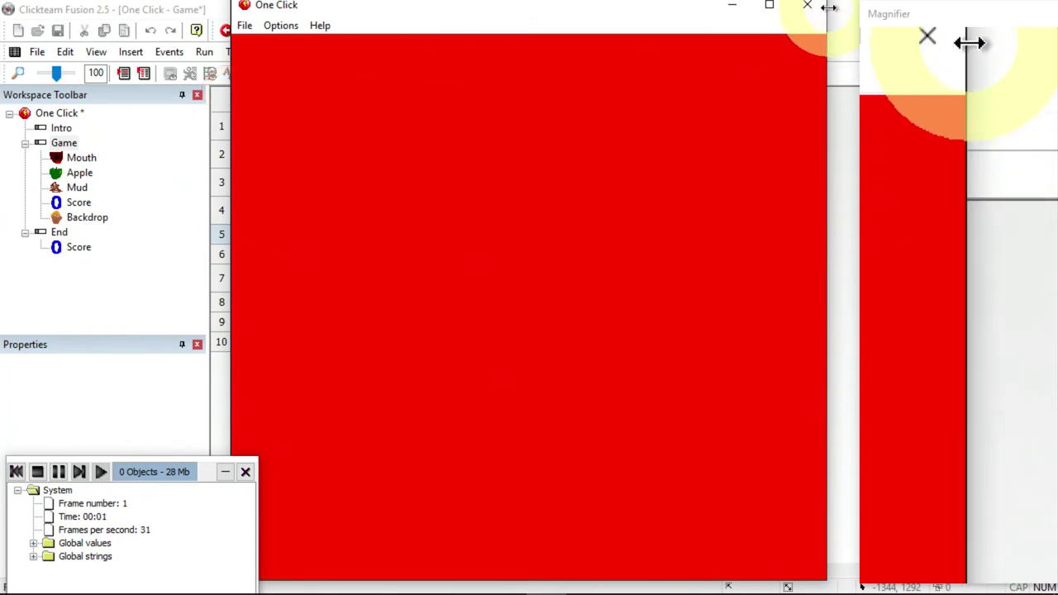
pyautogui.moveTo(828, 25); pyautogui.dragTo(493, 66)
pyautogui.moveTo(355, 2); pyautogui.dragTo(455, 52)
# Start the game from the Intro frame and play it, opening the mouth to catch apples until the End frame.
pyautogui.click(454, 298)
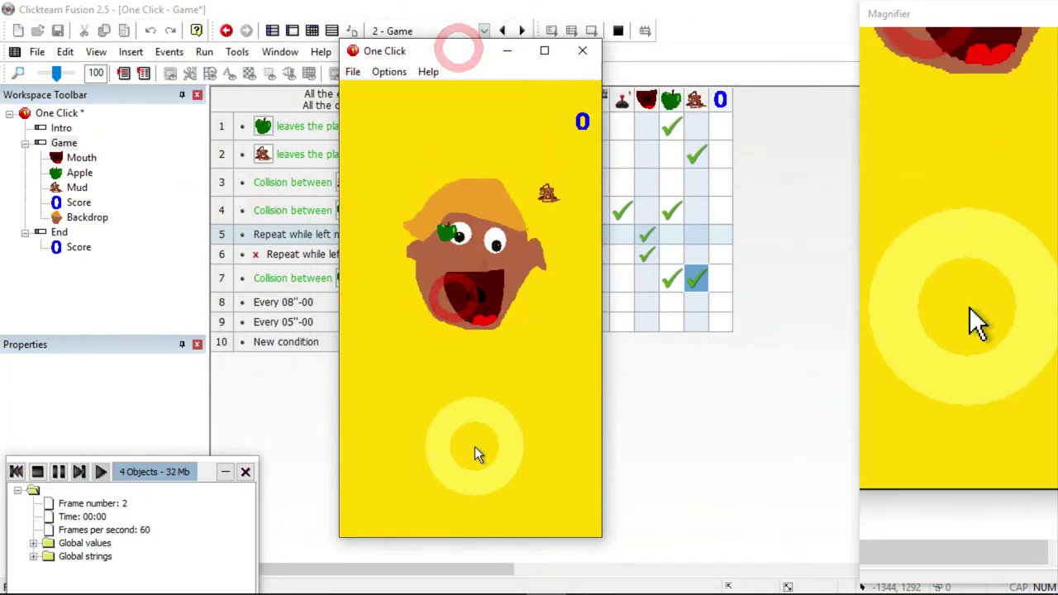
pyautogui.click(476, 445)
pyautogui.click(476, 444)
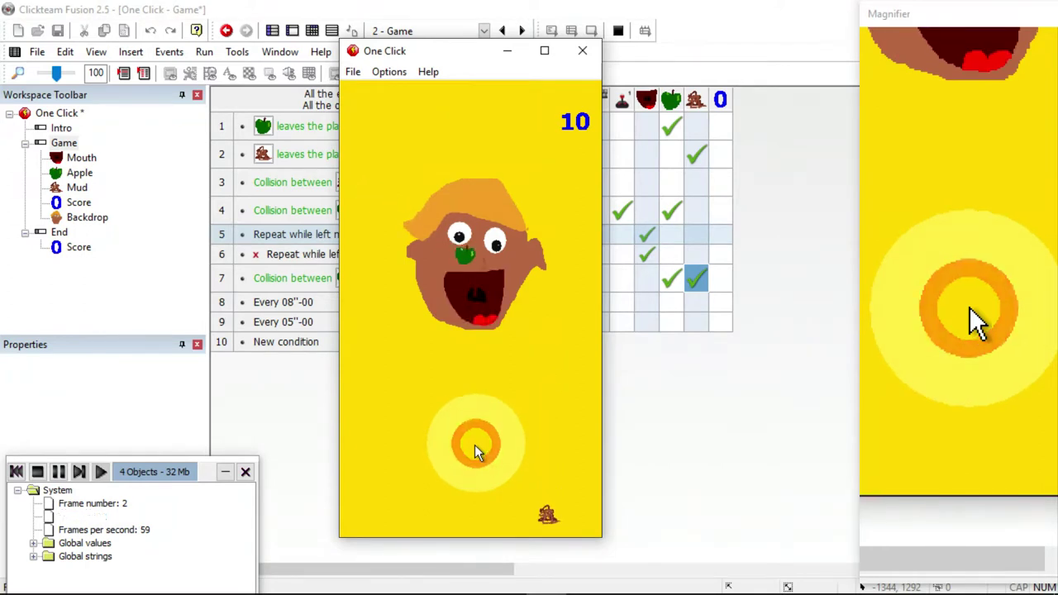
pyautogui.click(473, 445)
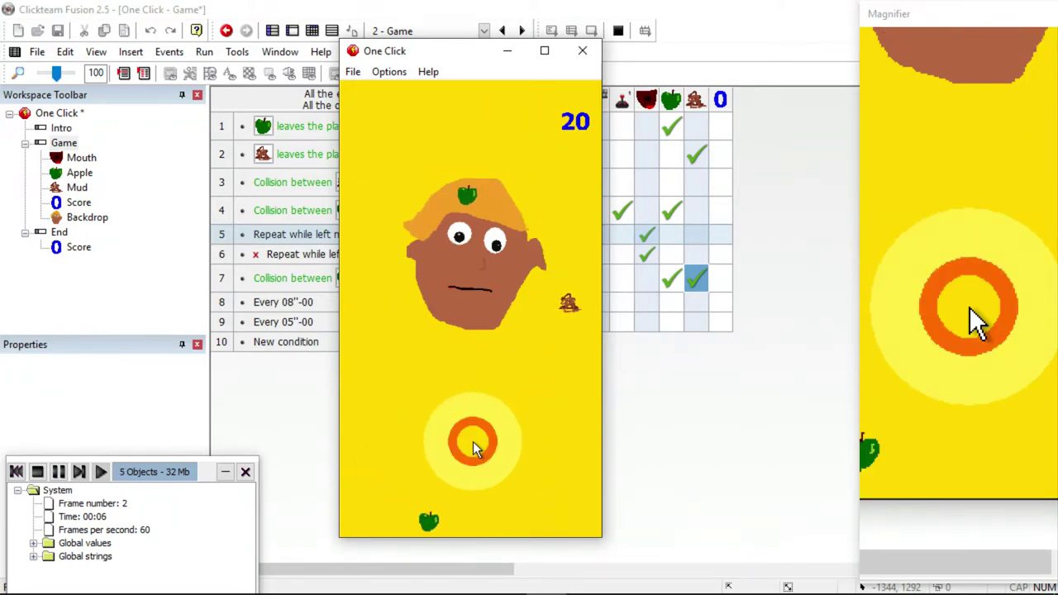
pyautogui.click(473, 440)
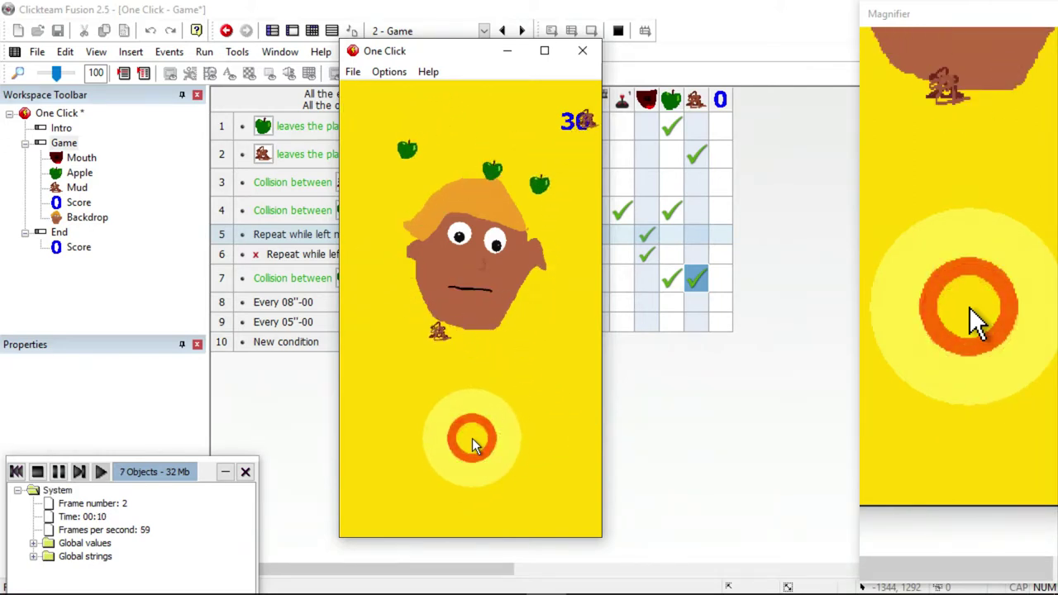
pyautogui.click(472, 438)
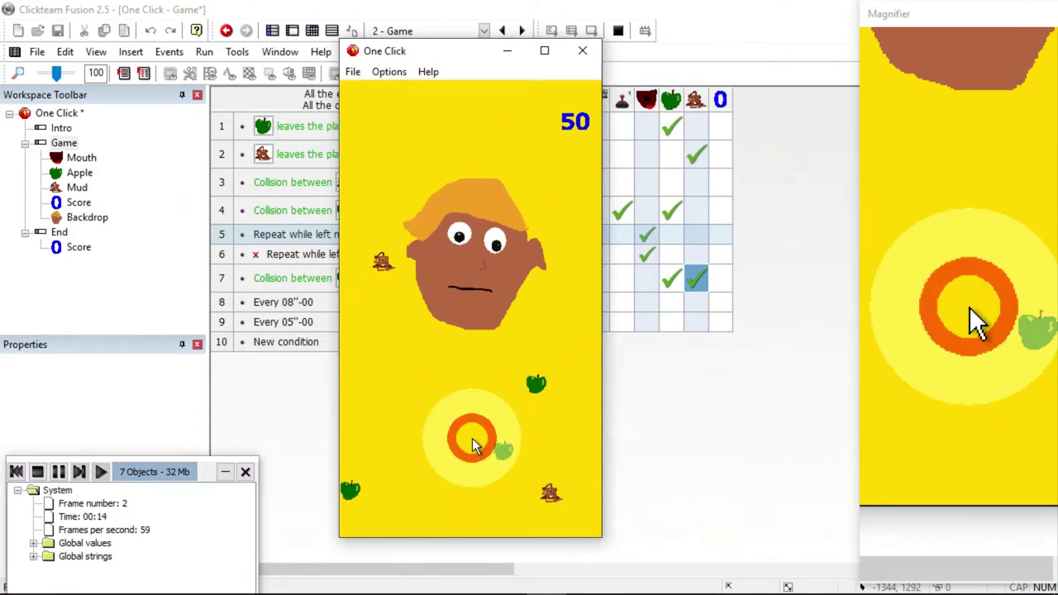
pyautogui.click(473, 438)
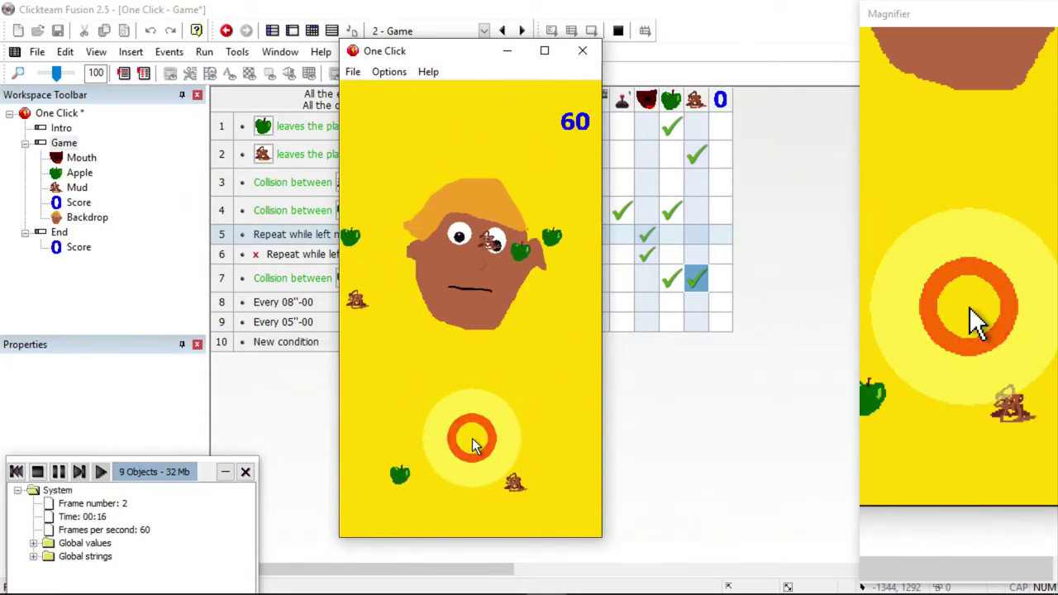
pyautogui.click(473, 438)
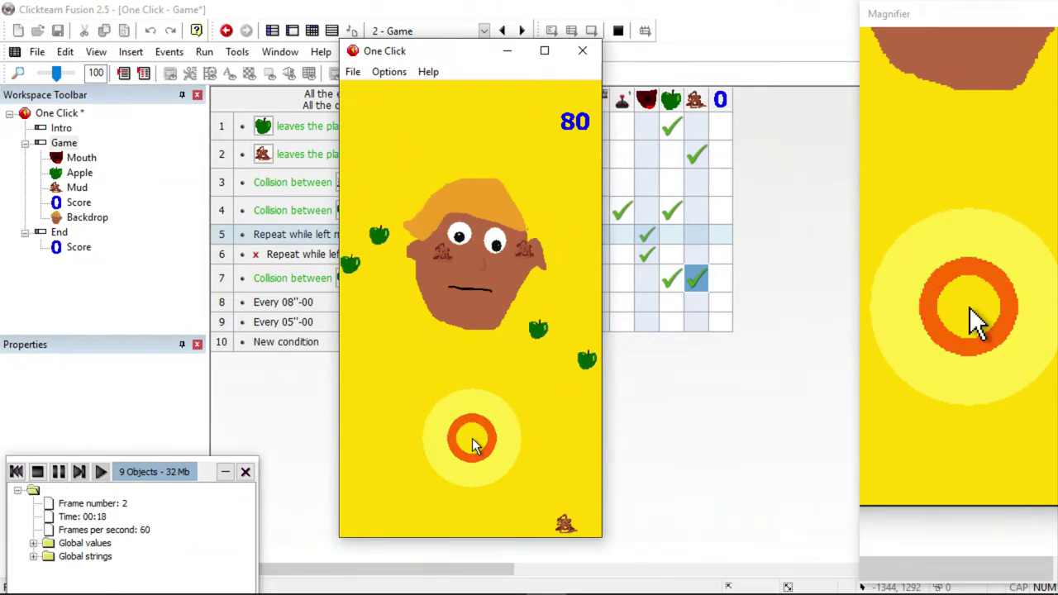
pyautogui.click(472, 439)
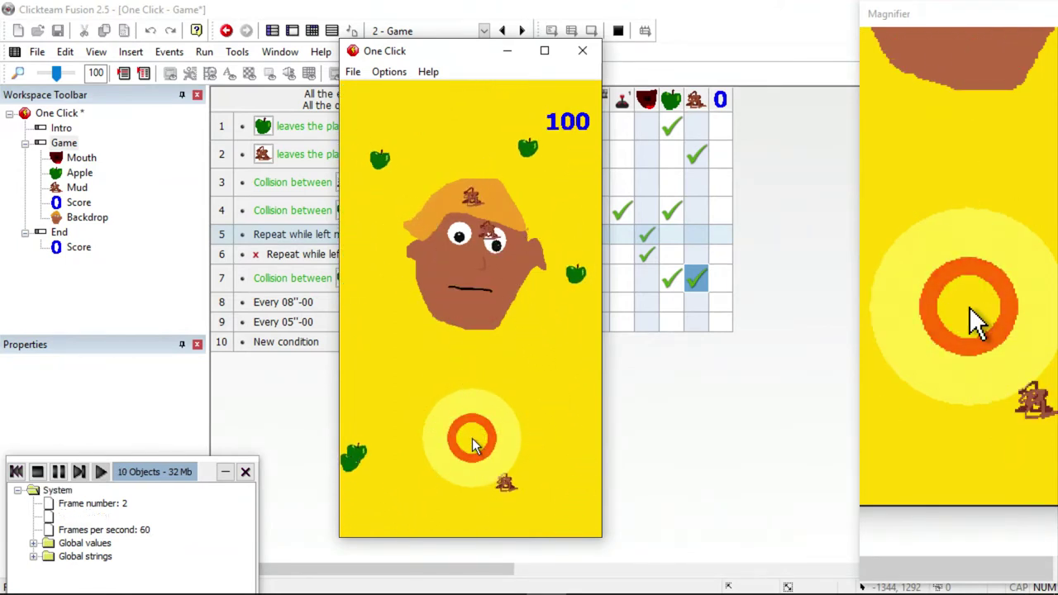
pyautogui.click(472, 439)
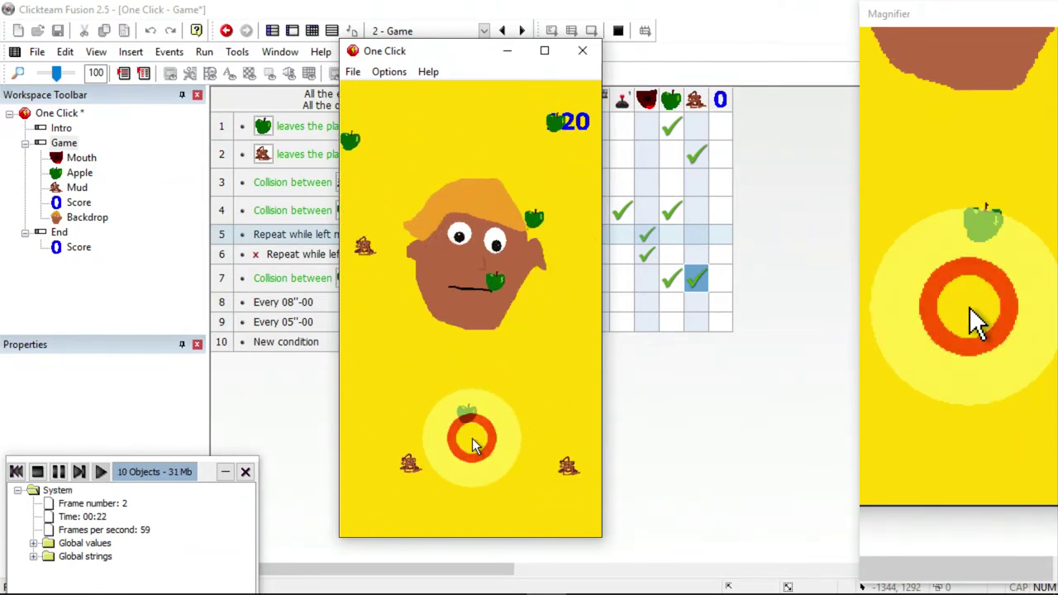
pyautogui.click(472, 438)
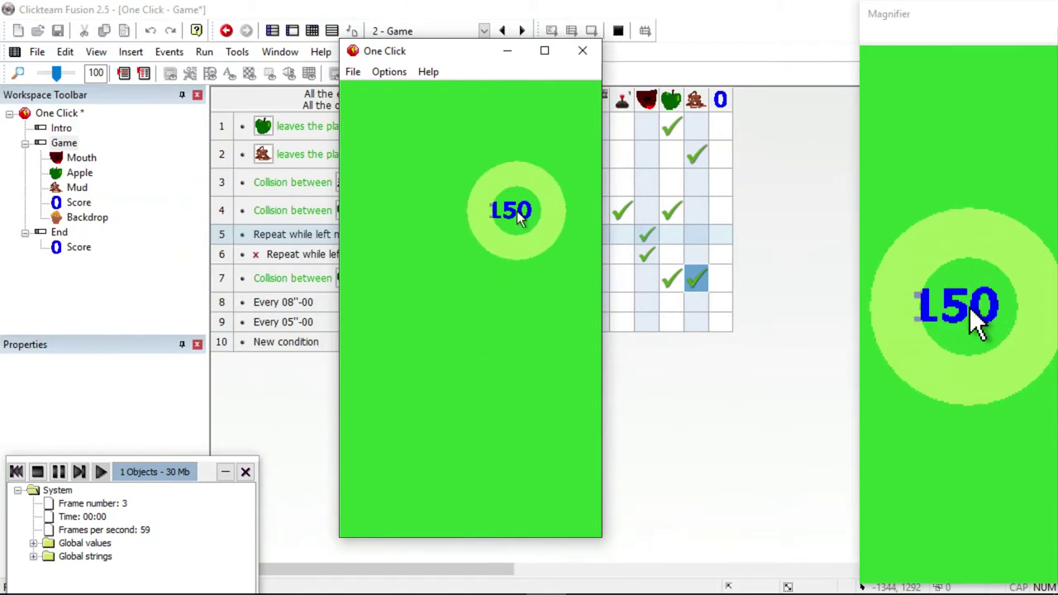
# Restart the game from the End frame to check the score reset, play briefly and close the test run.
pyautogui.click(517, 222)
pyautogui.click(511, 263)
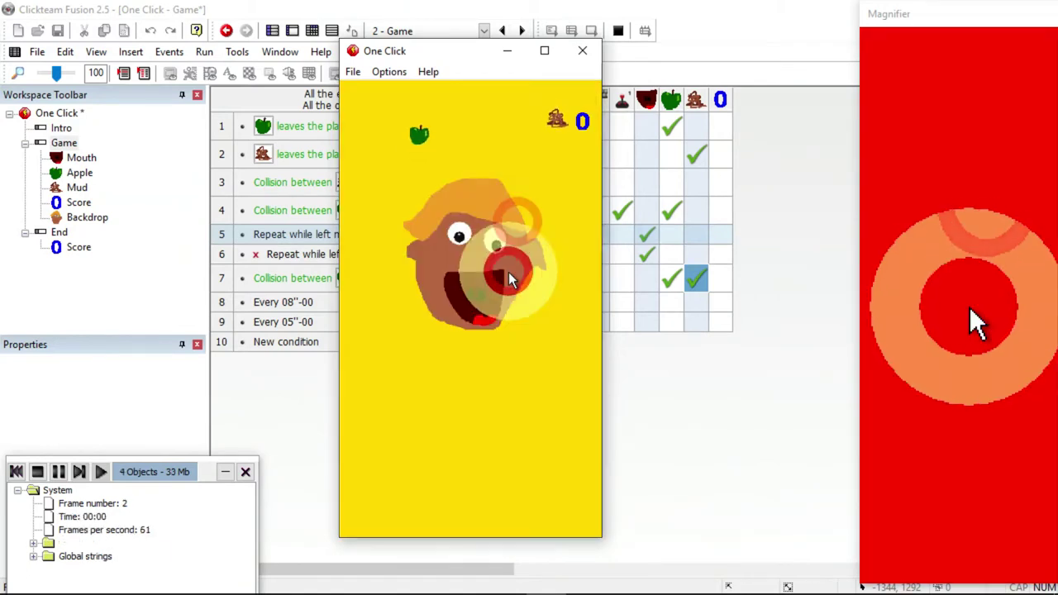
pyautogui.click(500, 370)
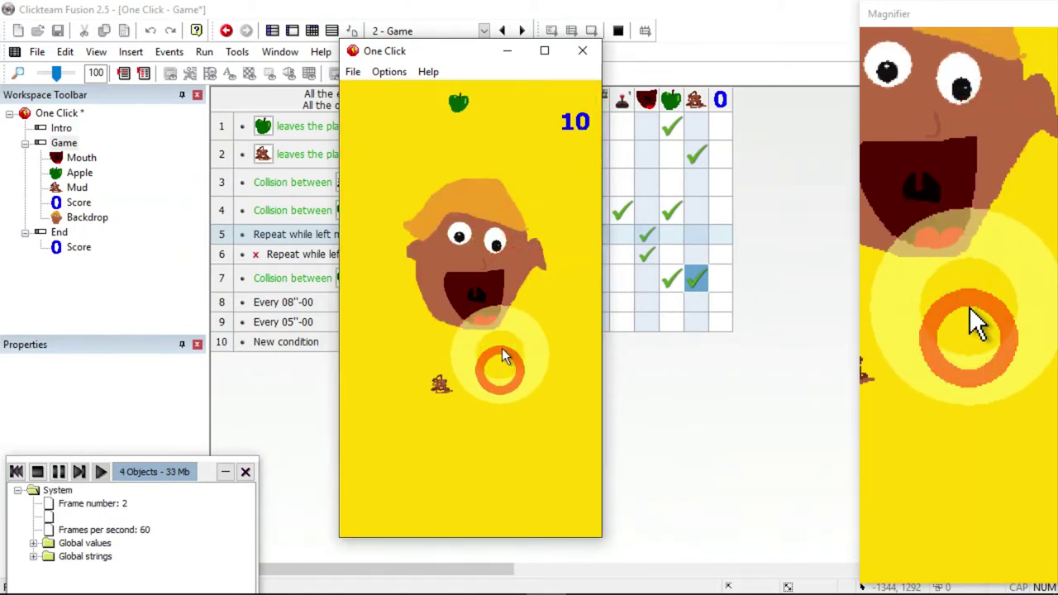
pyautogui.click(584, 51)
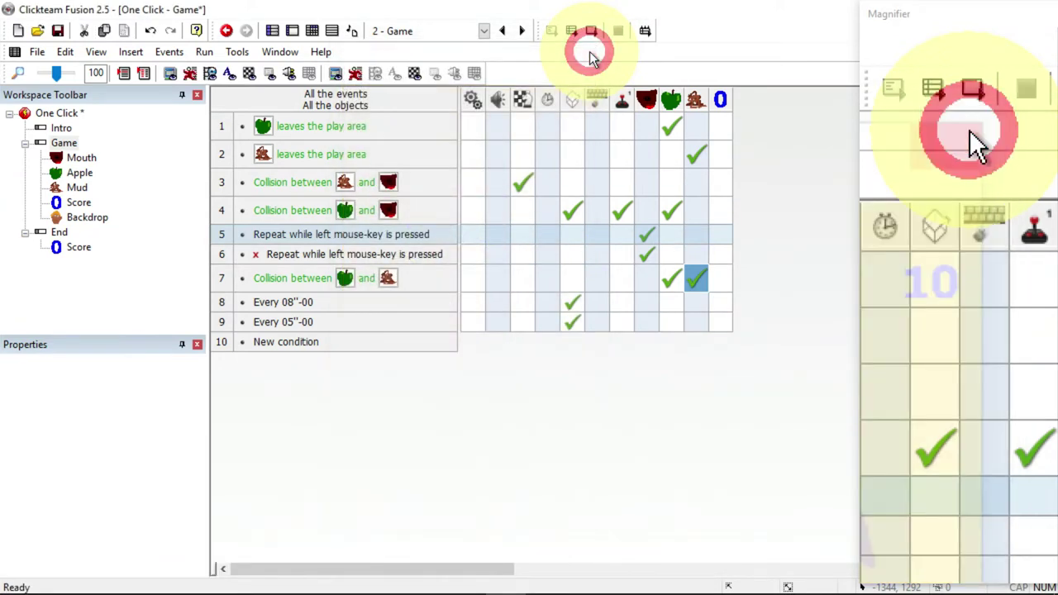
# Insert a Counter object in the Game frame, placed outside the play area just above its upper-left corner.
pyautogui.click(298, 35)
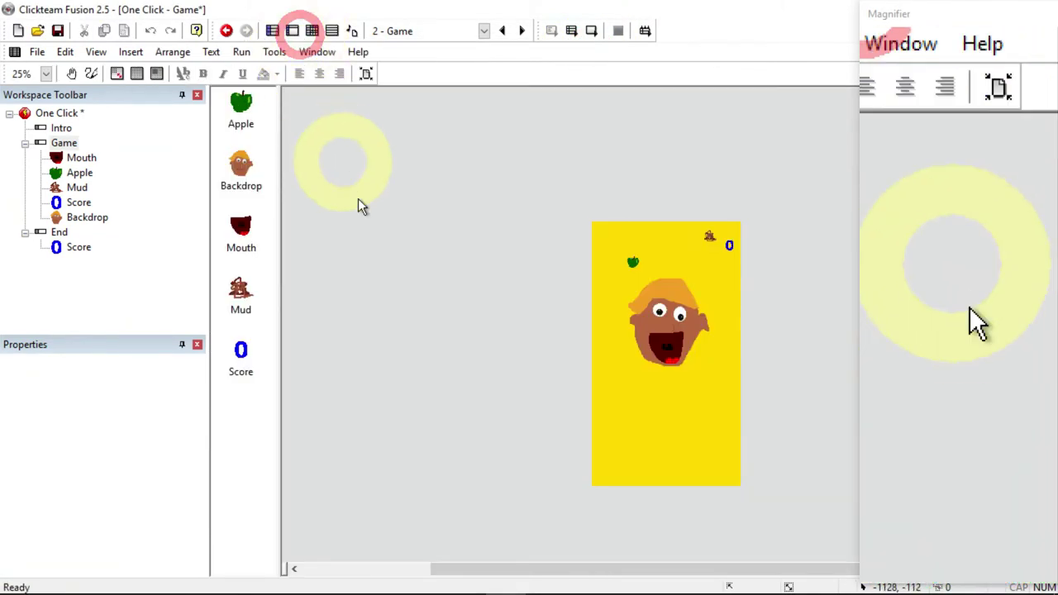
pyautogui.doubleClick(450, 276)
pyautogui.doubleClick(394, 341)
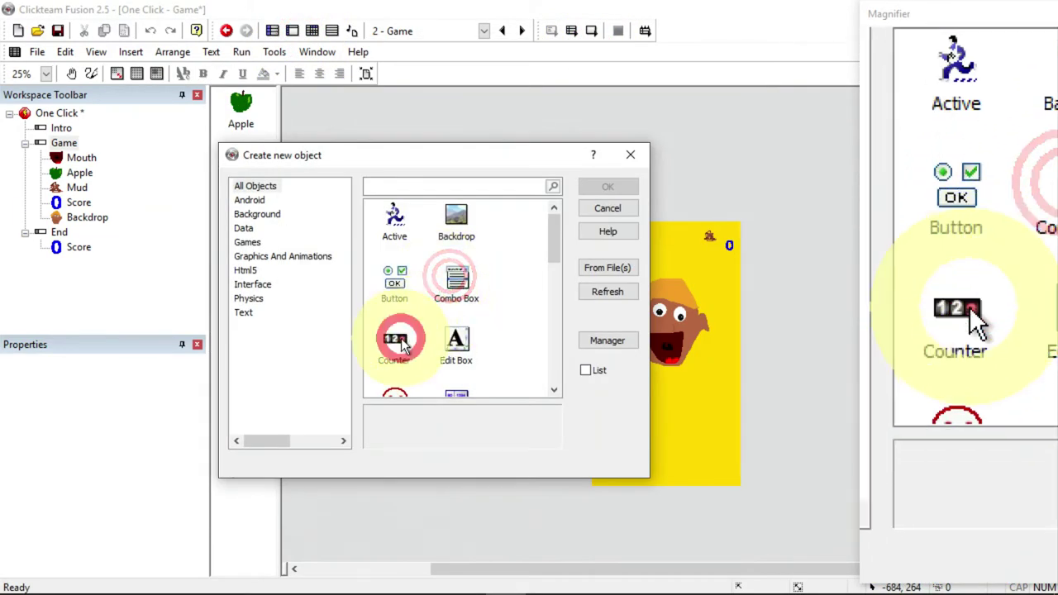
pyautogui.click(616, 198)
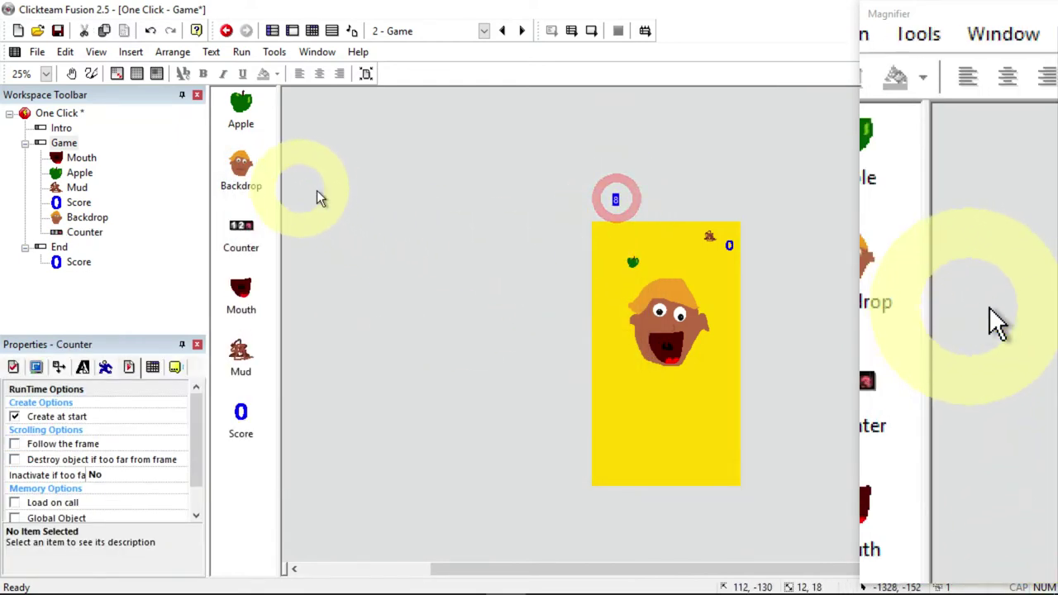
# Set the Counter object's initial value to 40.
pyautogui.click(615, 202)
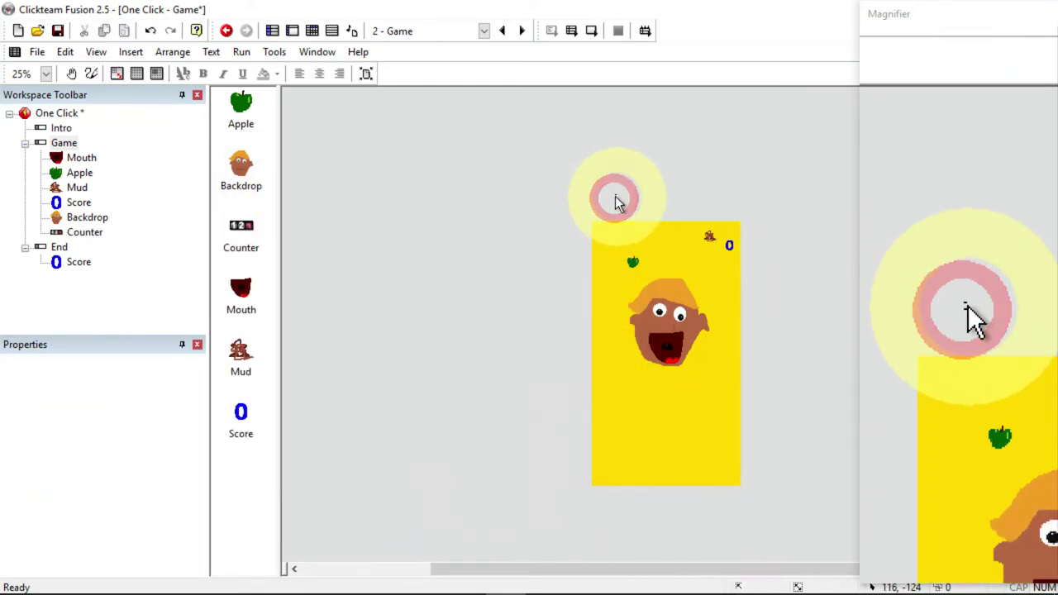
pyautogui.click(615, 201)
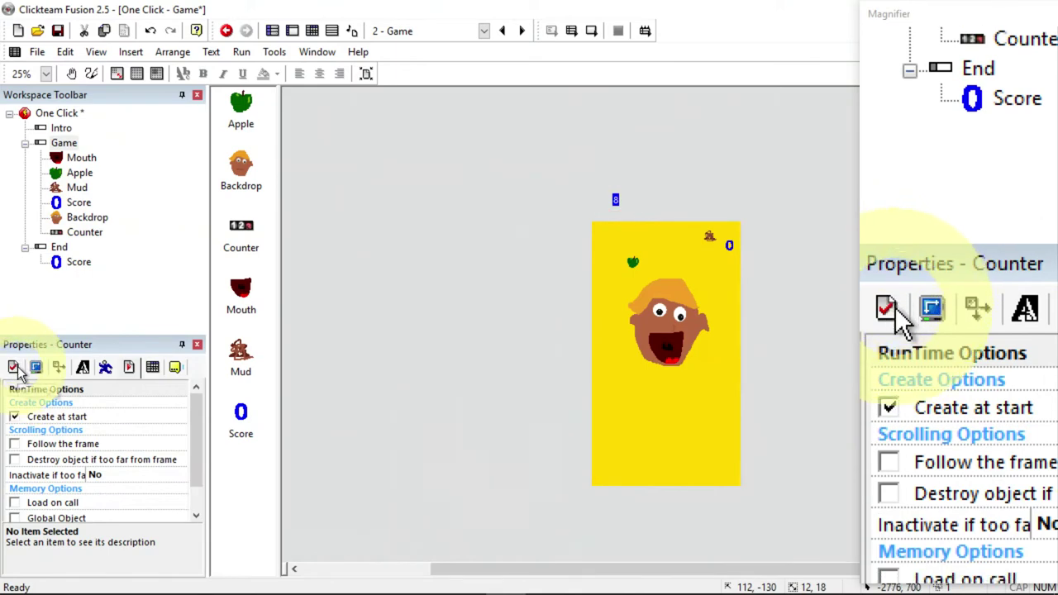
pyautogui.click(13, 368)
pyautogui.click(79, 420)
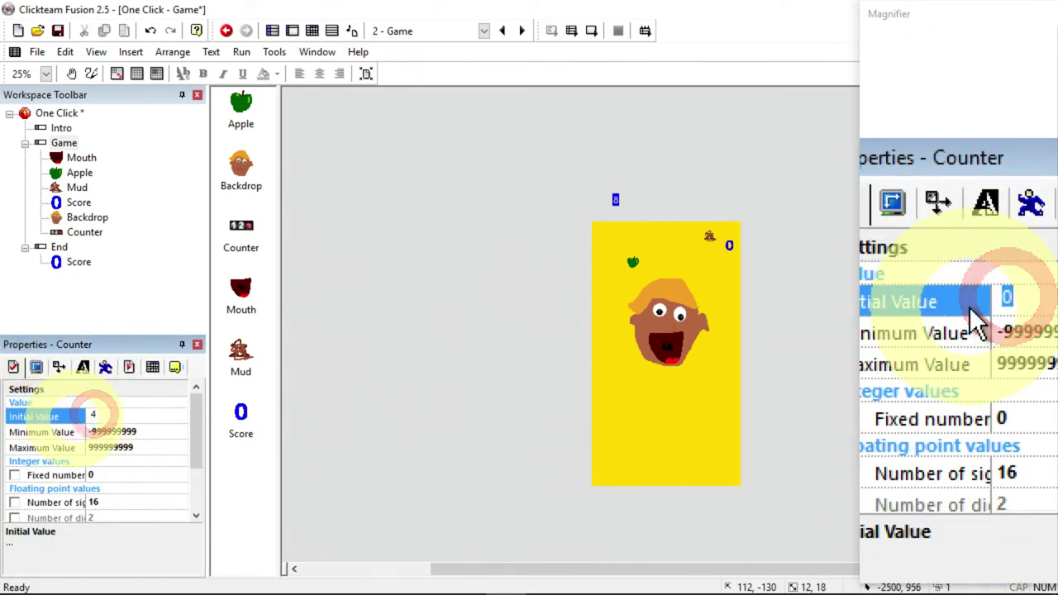
# Add an Always condition as a new event in the Game frame's event grid.
pyautogui.click(311, 30)
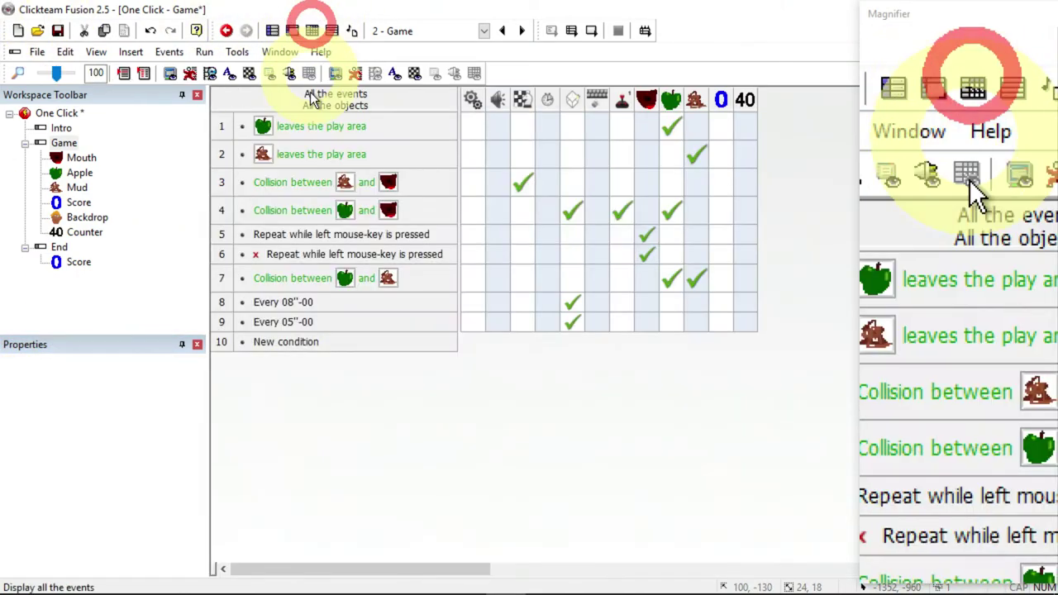
pyautogui.doubleClick(285, 341)
pyautogui.rightClick(263, 210)
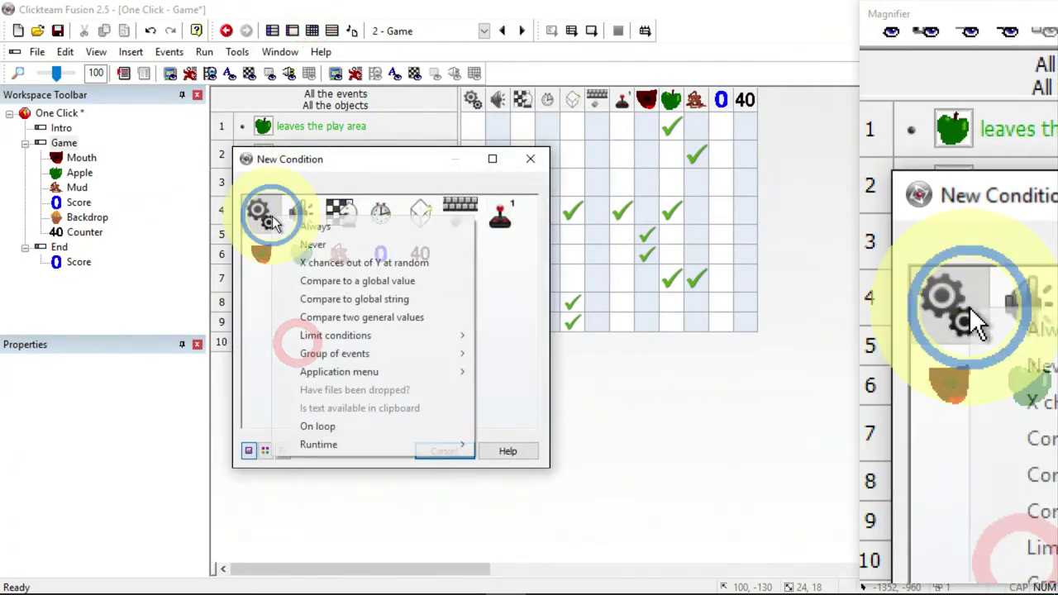
pyautogui.click(285, 226)
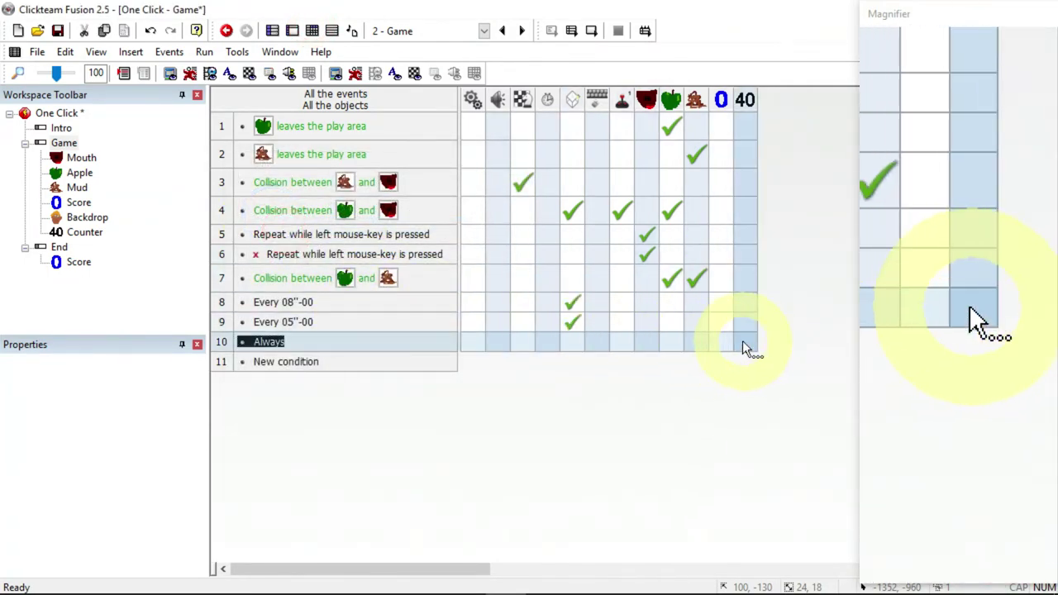
# Have the Always event set the Apple's speed to the Counter's current value, and copy that action to Mud.
pyautogui.rightClick(673, 348)
pyautogui.click(712, 72)
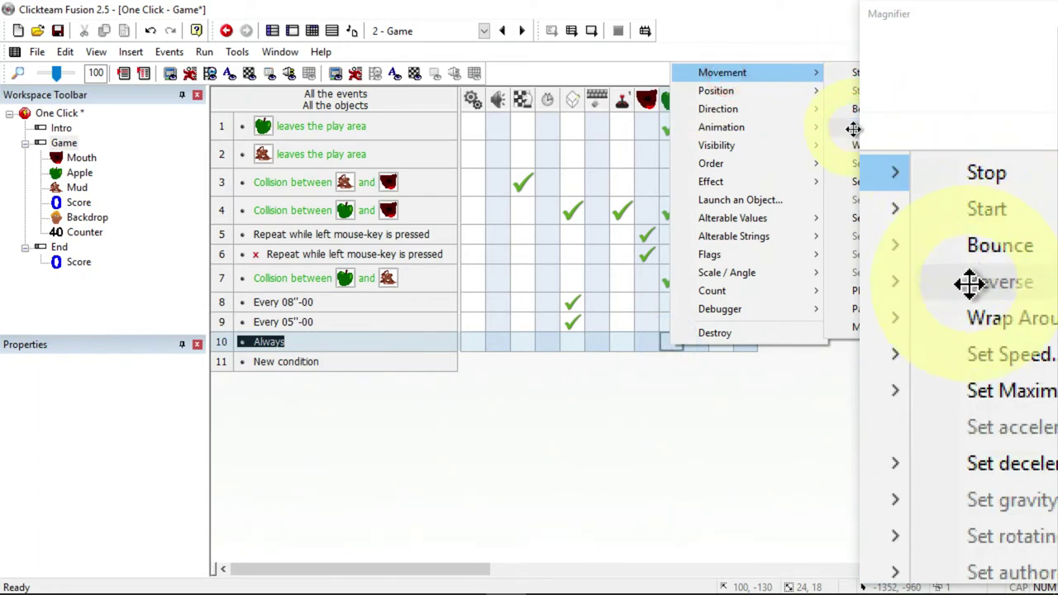
pyautogui.click(853, 162)
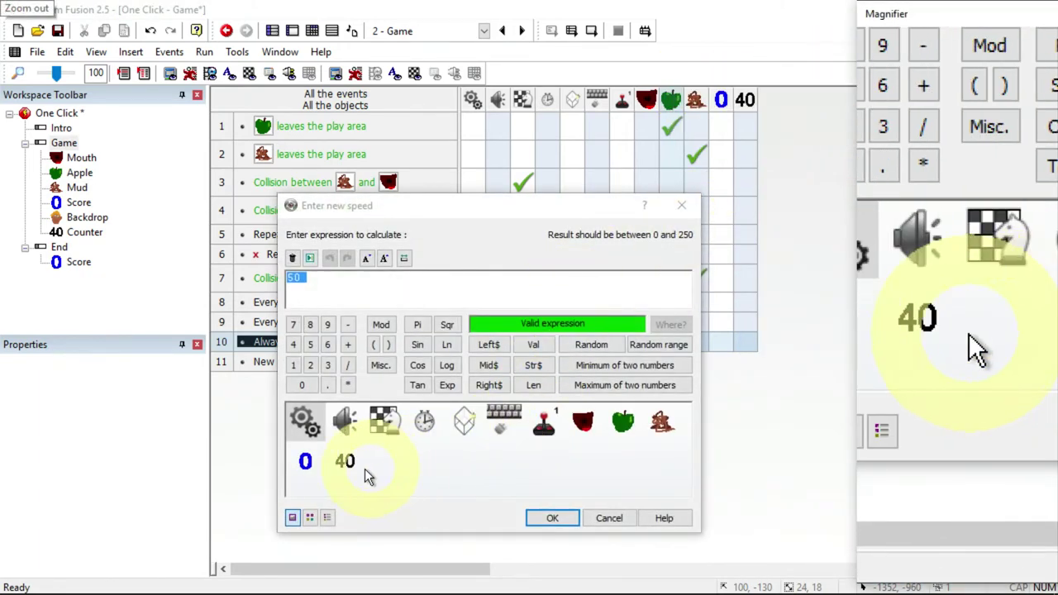
pyautogui.click(347, 465)
pyautogui.click(404, 337)
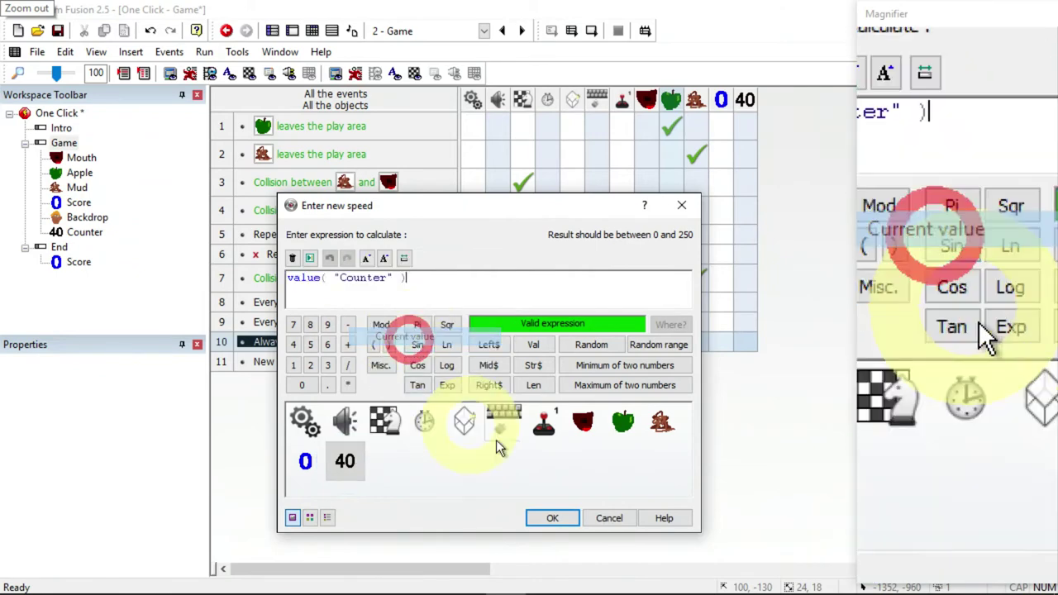
pyautogui.click(570, 521)
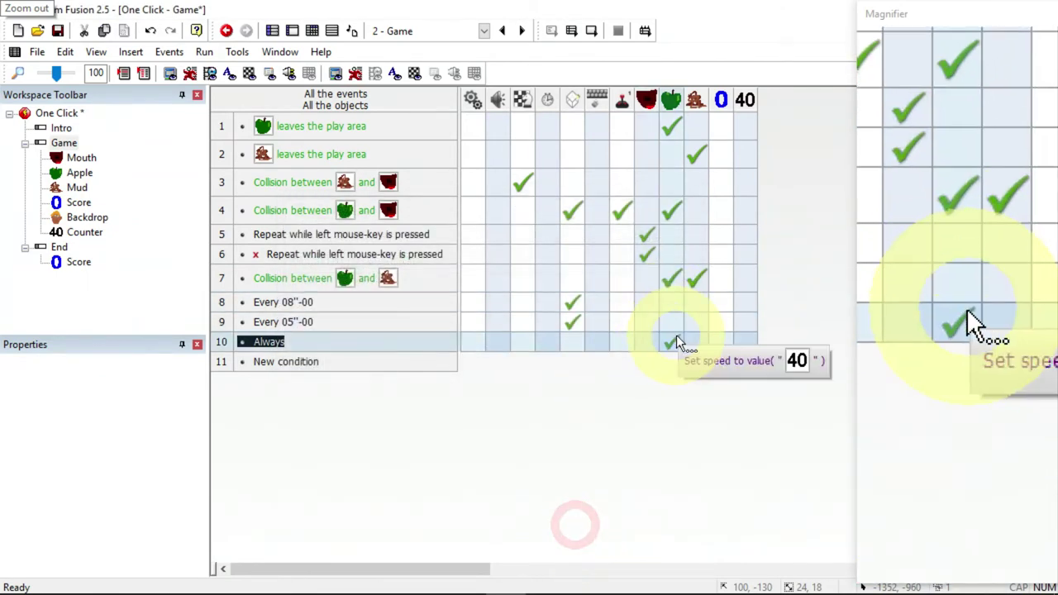
pyautogui.click(674, 340)
pyautogui.moveTo(676, 340); pyautogui.dragTo(699, 339)
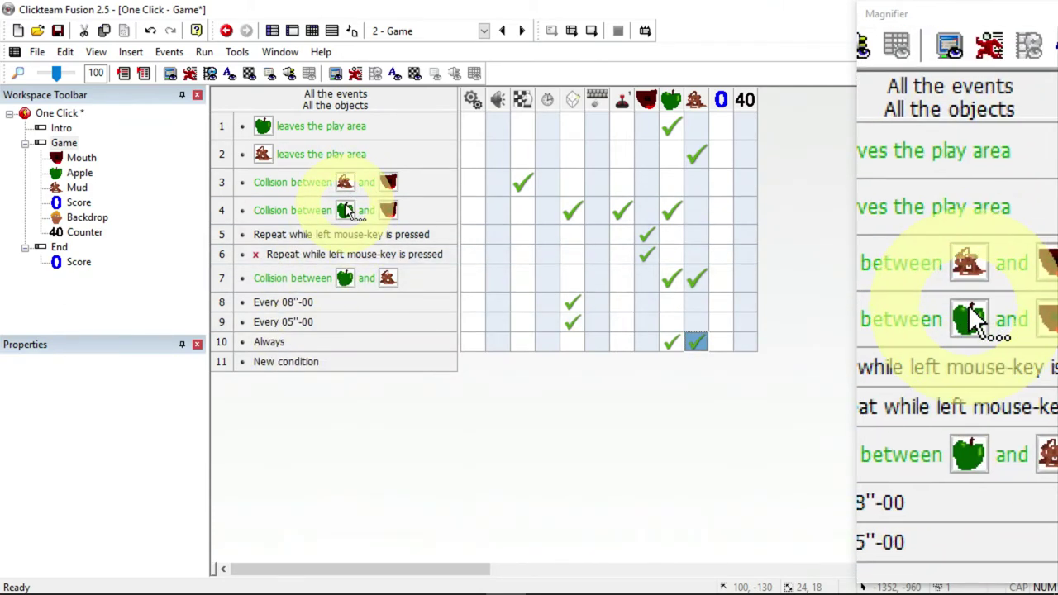
# Have the collision between Apple and Mouth add 1 to the Counter.
pyautogui.click(745, 210)
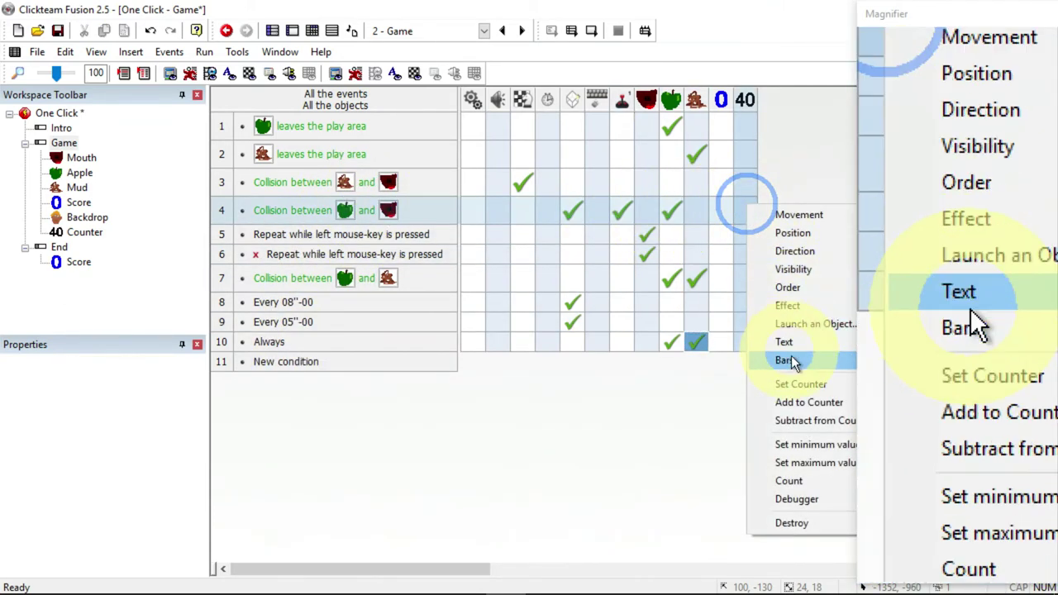
pyautogui.click(794, 402)
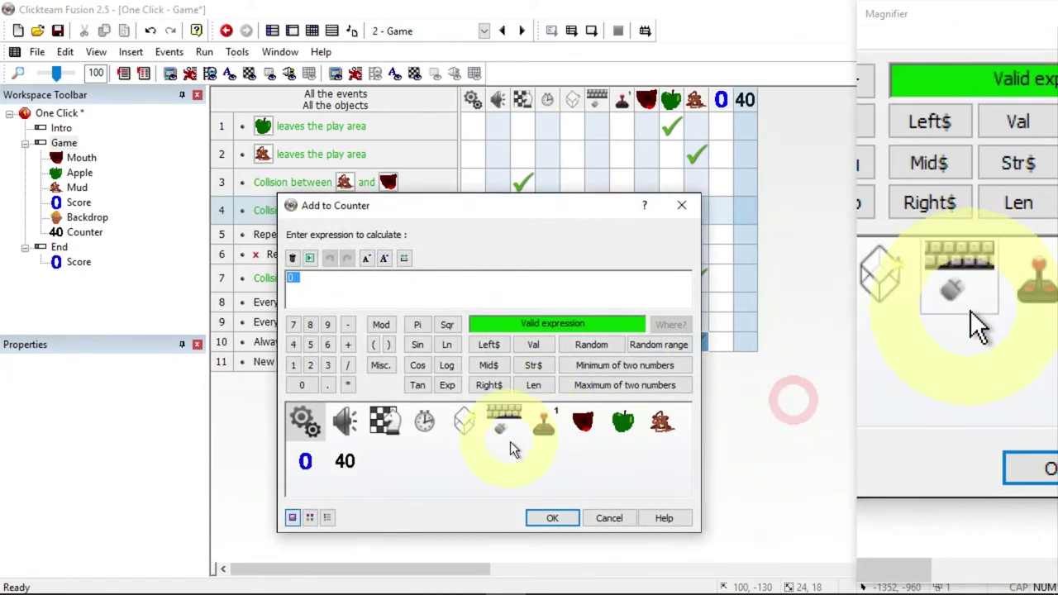
pyautogui.write('1')
pyautogui.click(551, 519)
# Run the whole application, play it to test the counter-driven speed of the apples and mud, and close it.
pyautogui.click(213, 58)
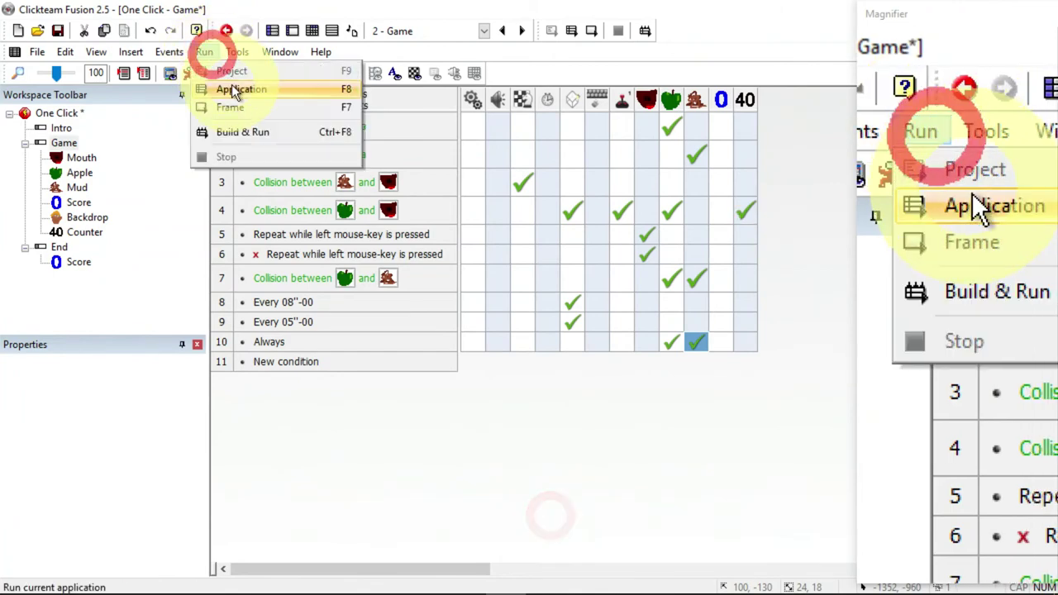
pyautogui.click(234, 89)
pyautogui.click(403, 185)
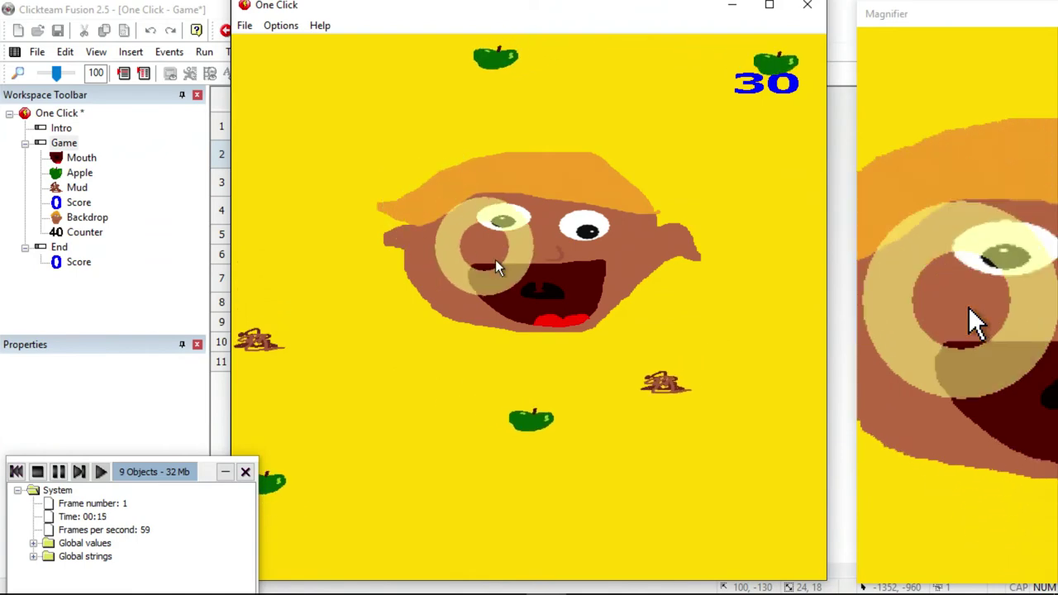
pyautogui.click(574, 276)
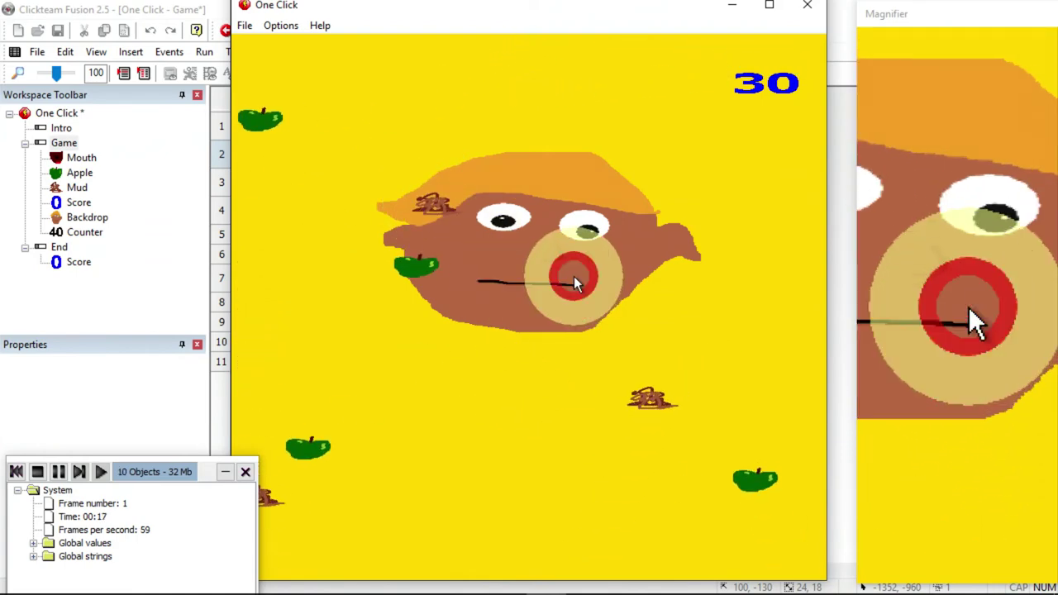
pyautogui.click(574, 276)
pyautogui.click(574, 276)
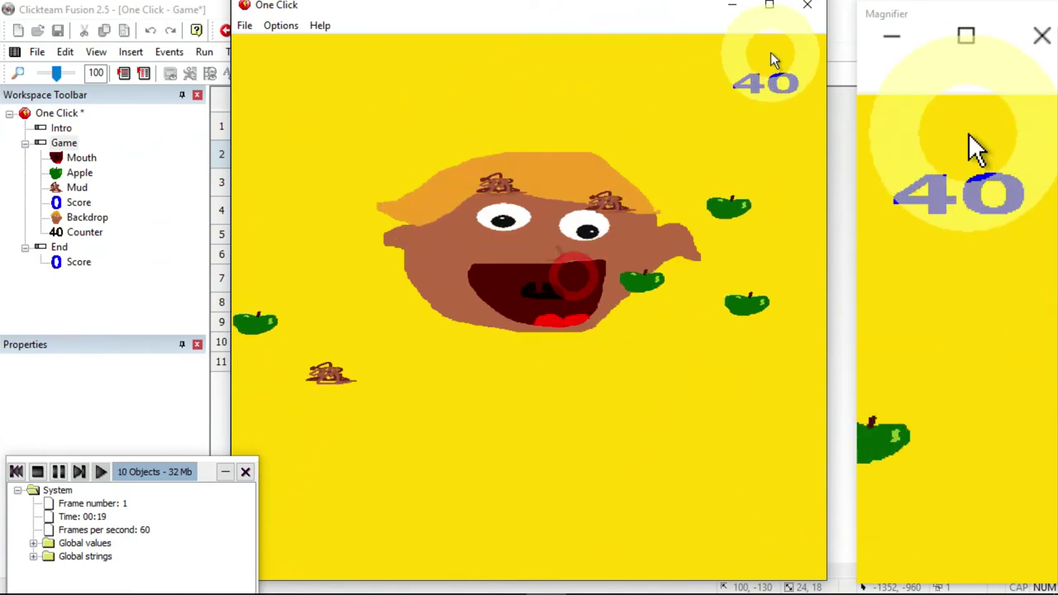
pyautogui.click(804, 7)
# Save the application as oneclick3.mfa in the spaceimpact folder.
pyautogui.click(37, 52)
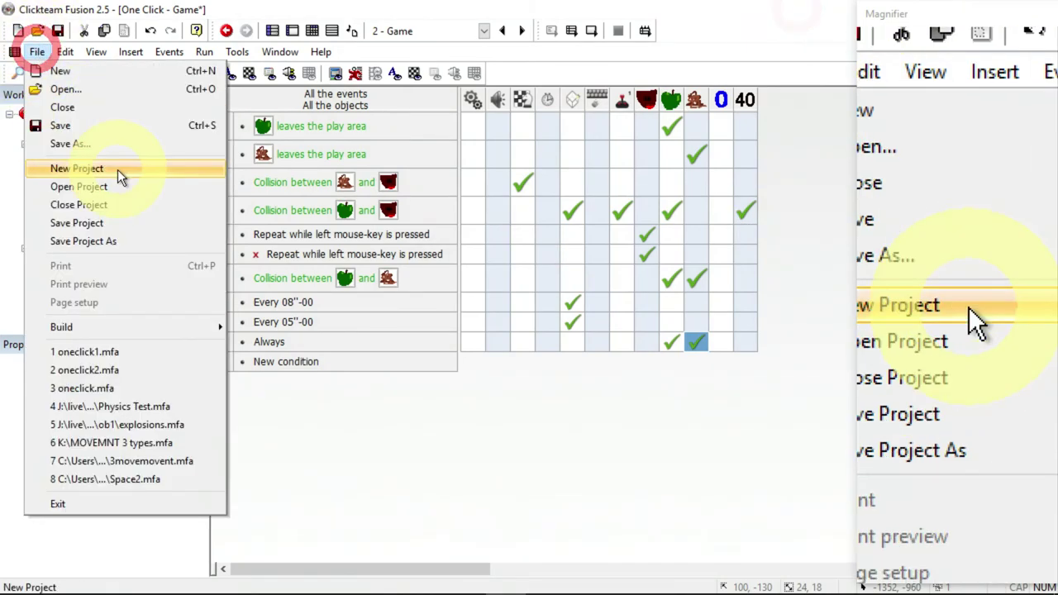
pyautogui.click(124, 142)
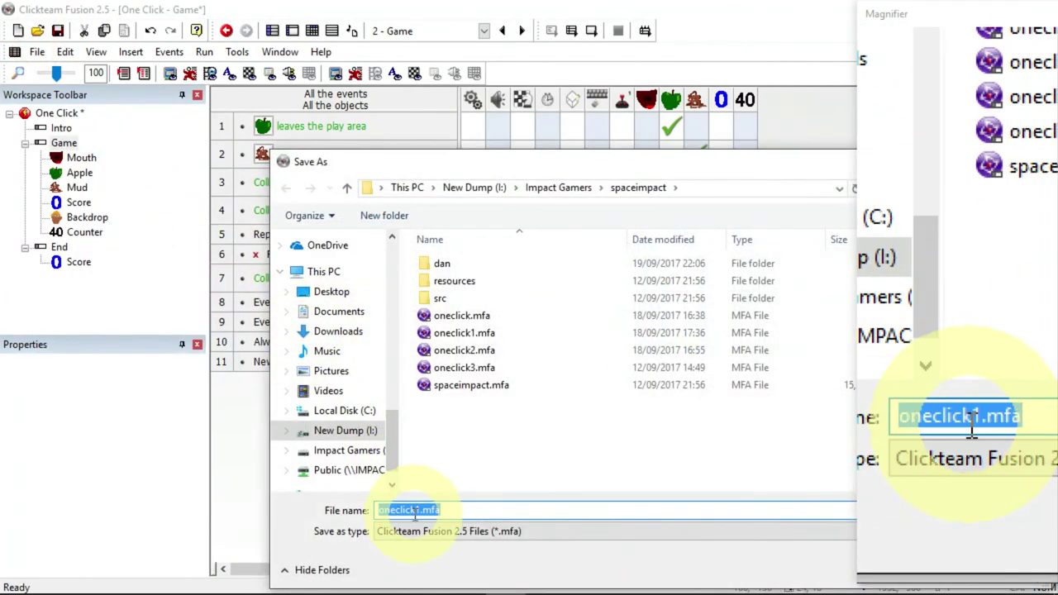
pyautogui.click(414, 510)
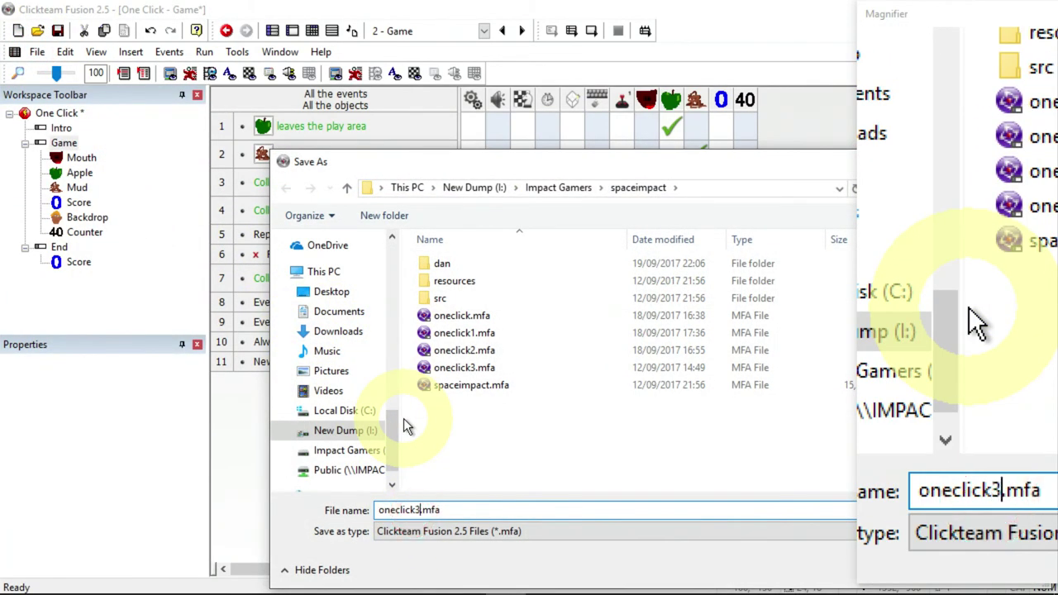
pyautogui.write('3')
pyautogui.press('Return')
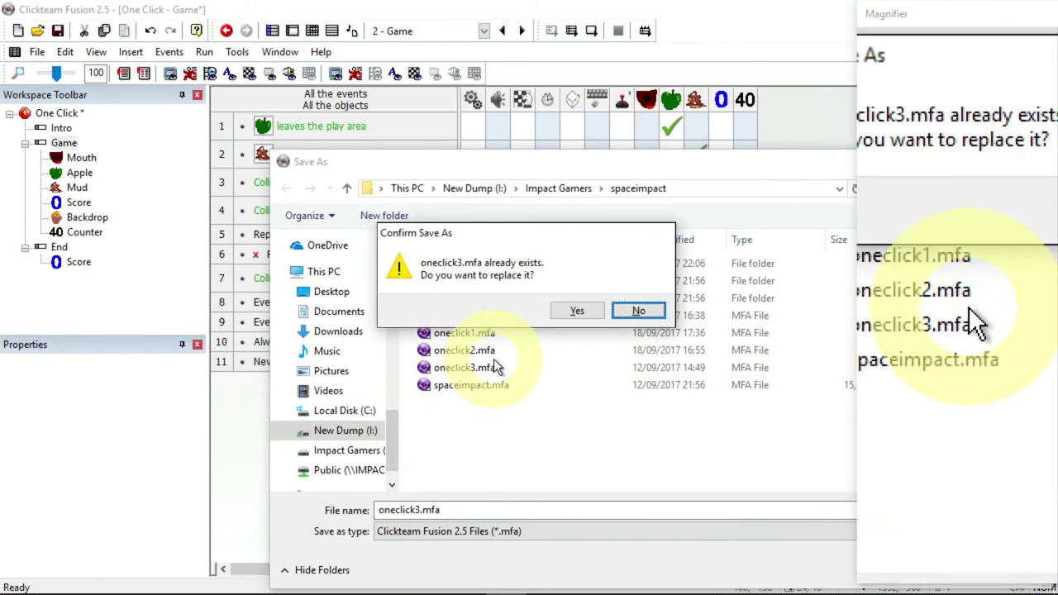